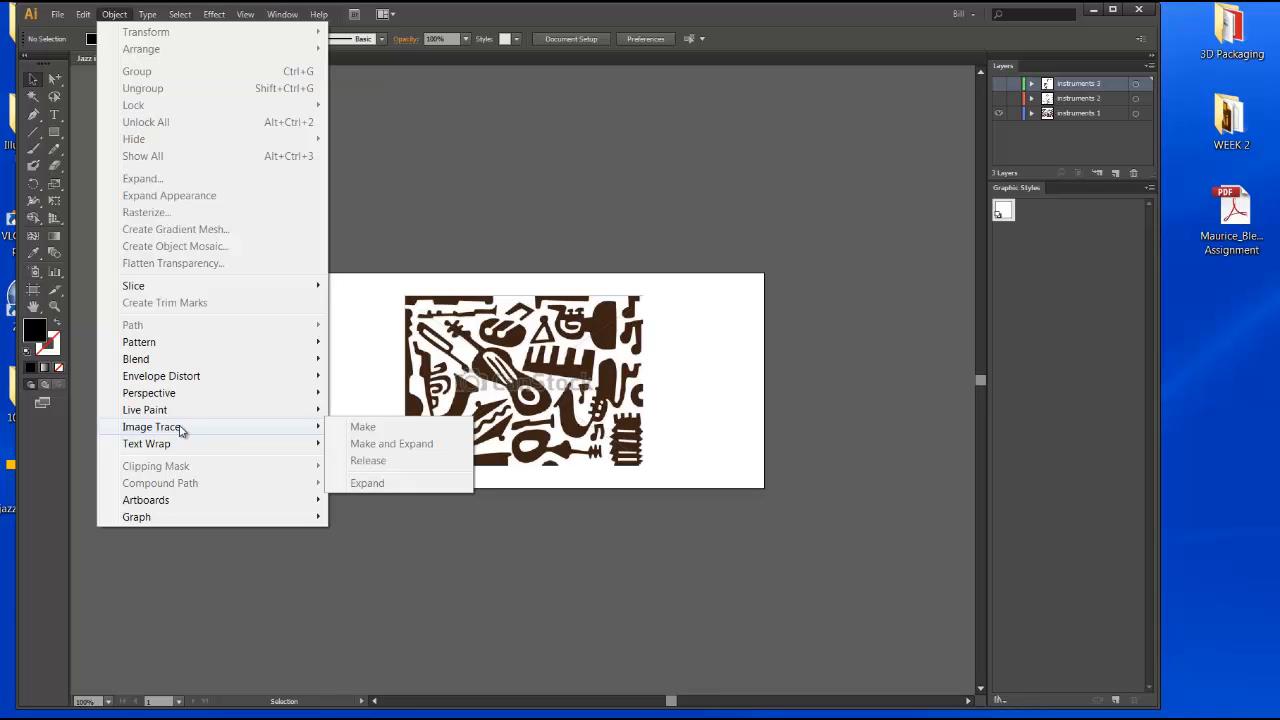
Step: Create an image trace of the jazz instruments picture on the instruments 1 layer with the default preset
left_click(850, 374)
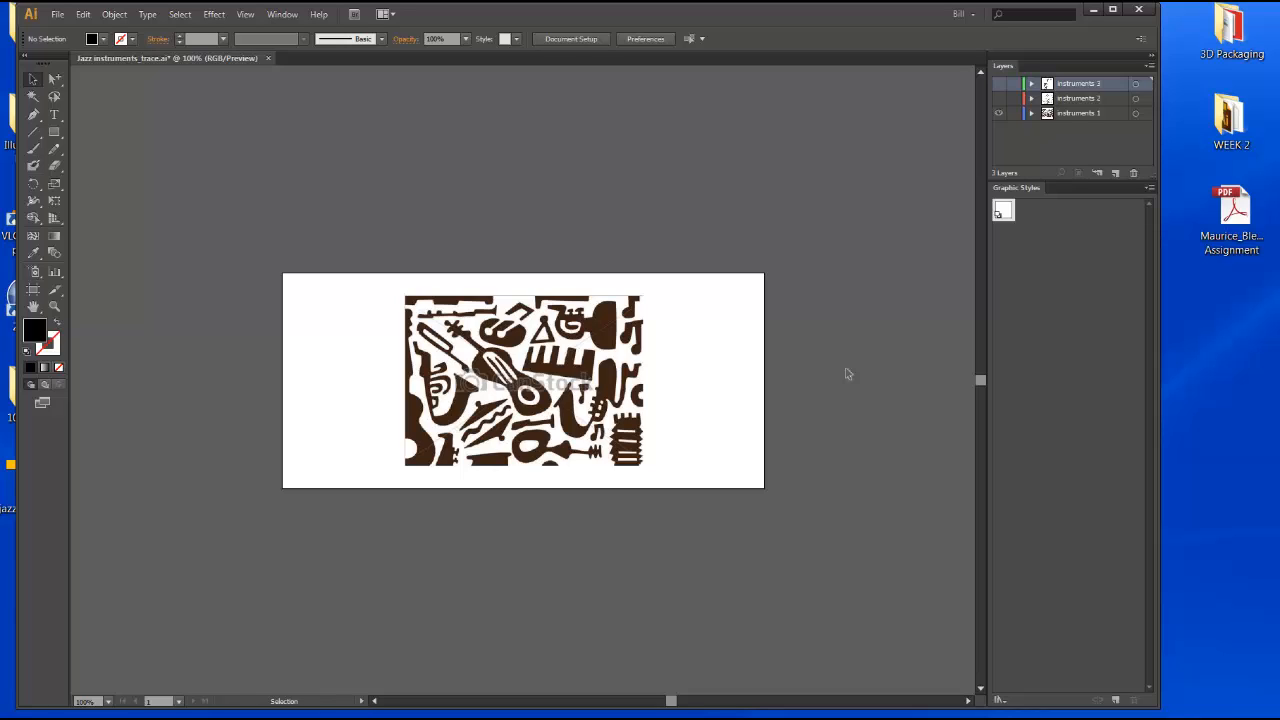
left_click(55, 307)
left_click_drag(300, 265, 796, 527)
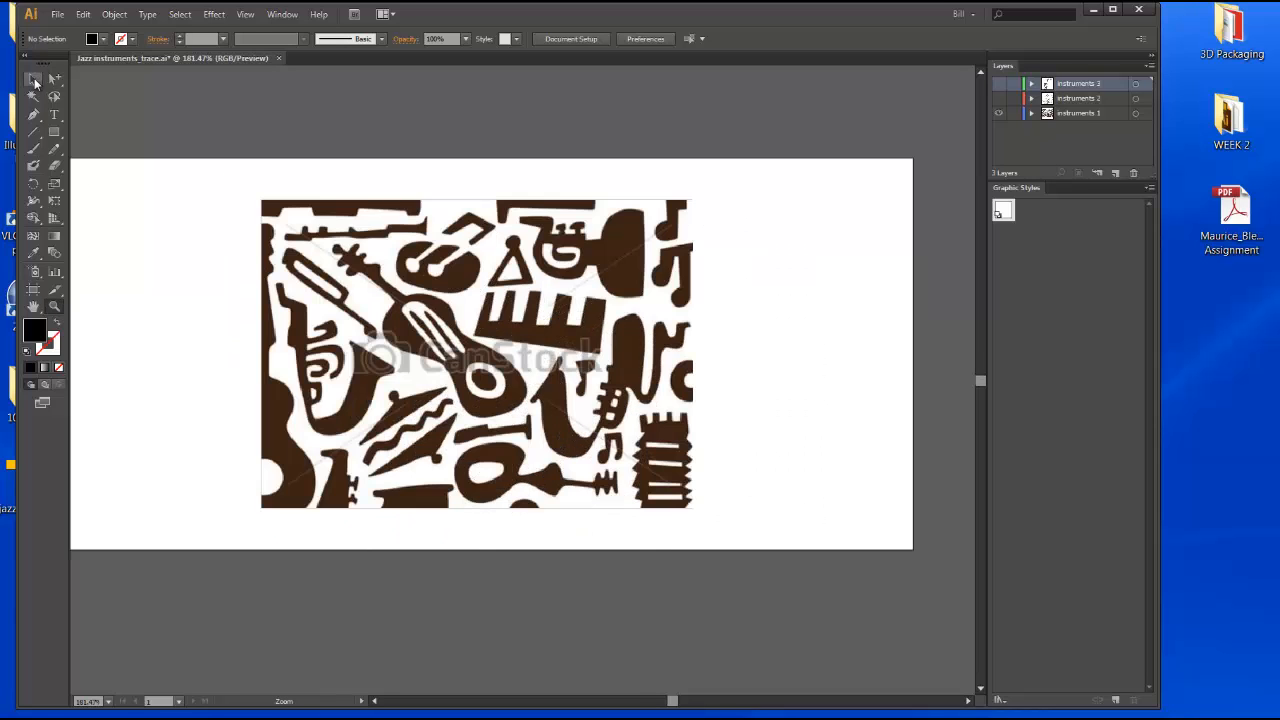
left_click(34, 80)
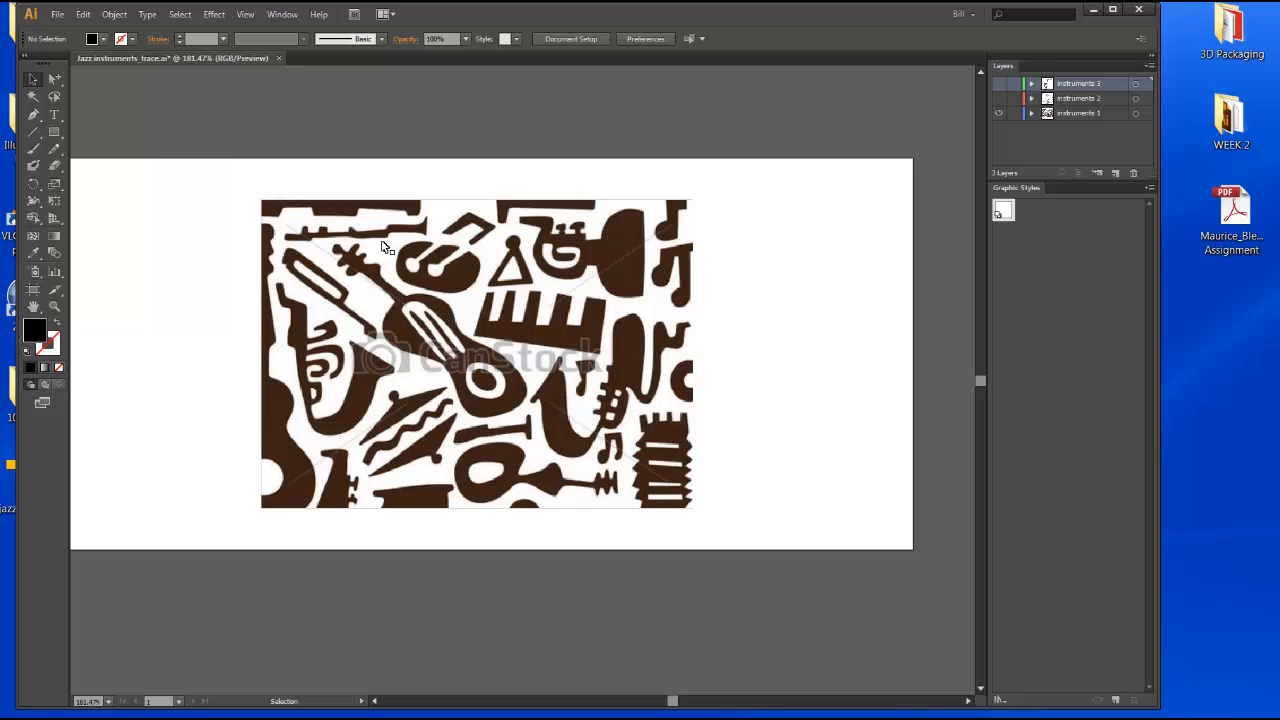
left_click(538, 278)
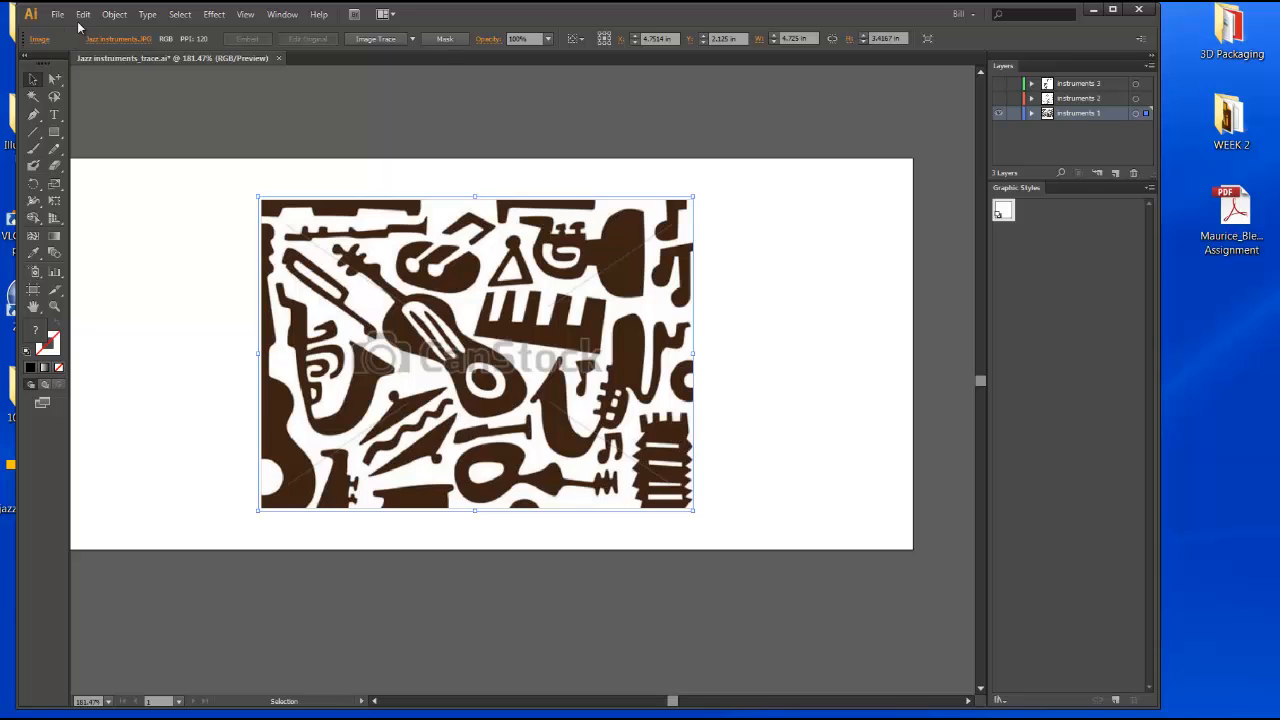
left_click(112, 16)
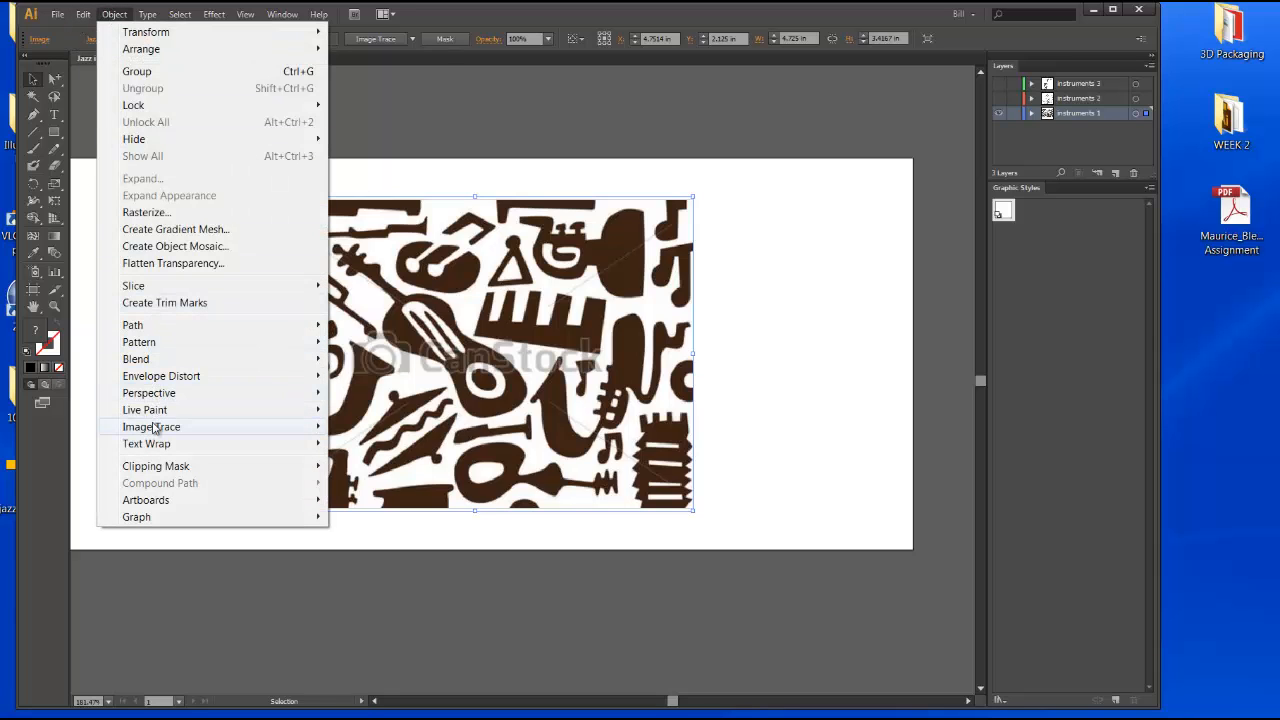
mouse_move(155, 428)
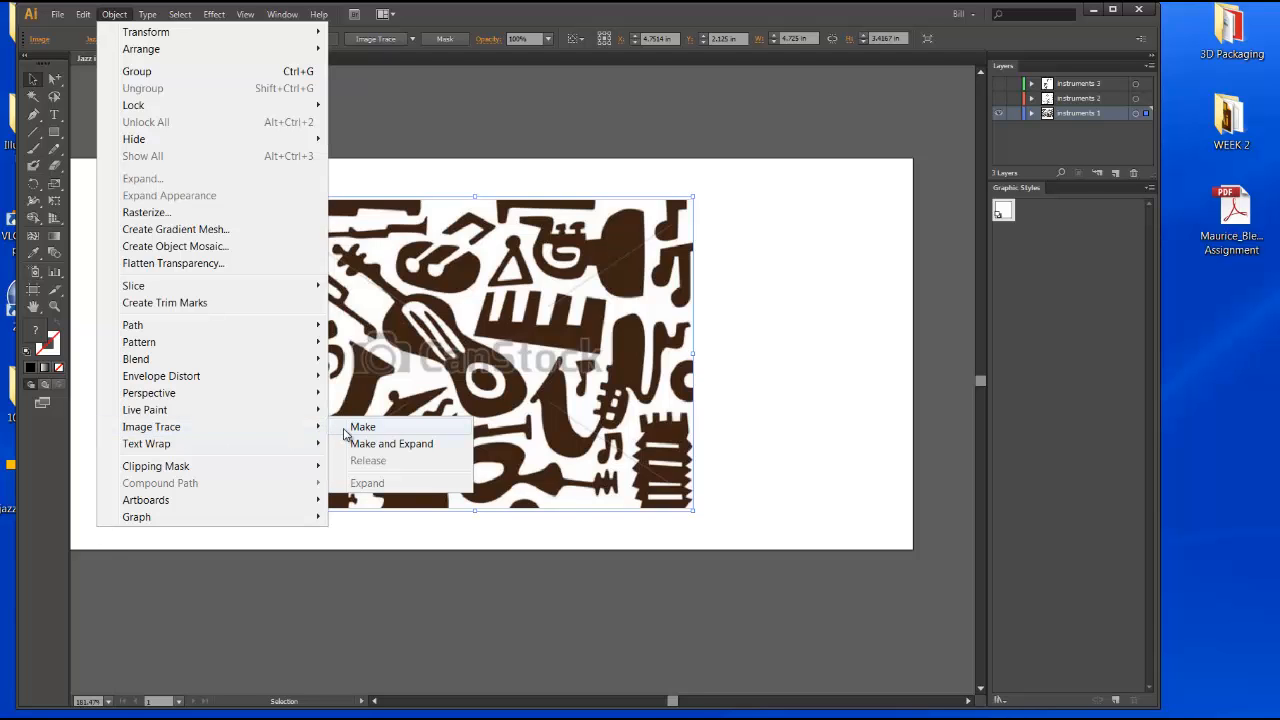
left_click(362, 427)
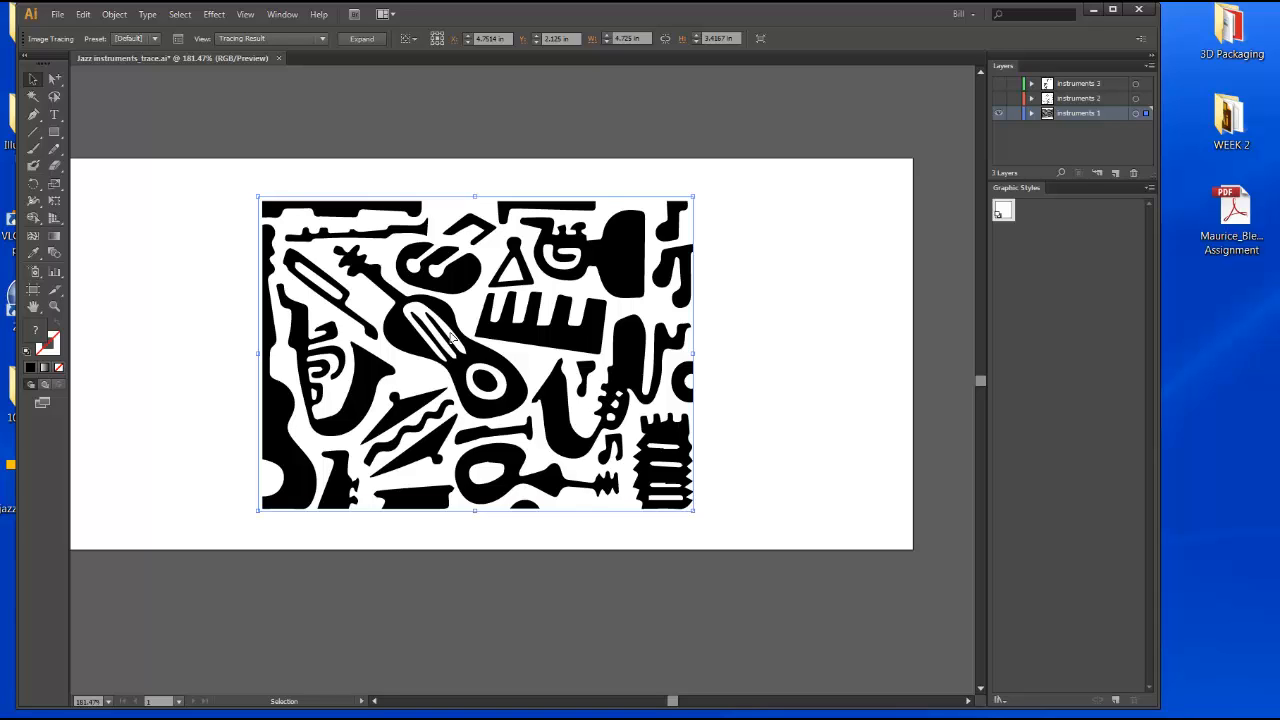
Step: Open the detailed Image Trace settings, place them beside the artwork and browse the available tracing presets
left_click(156, 42)
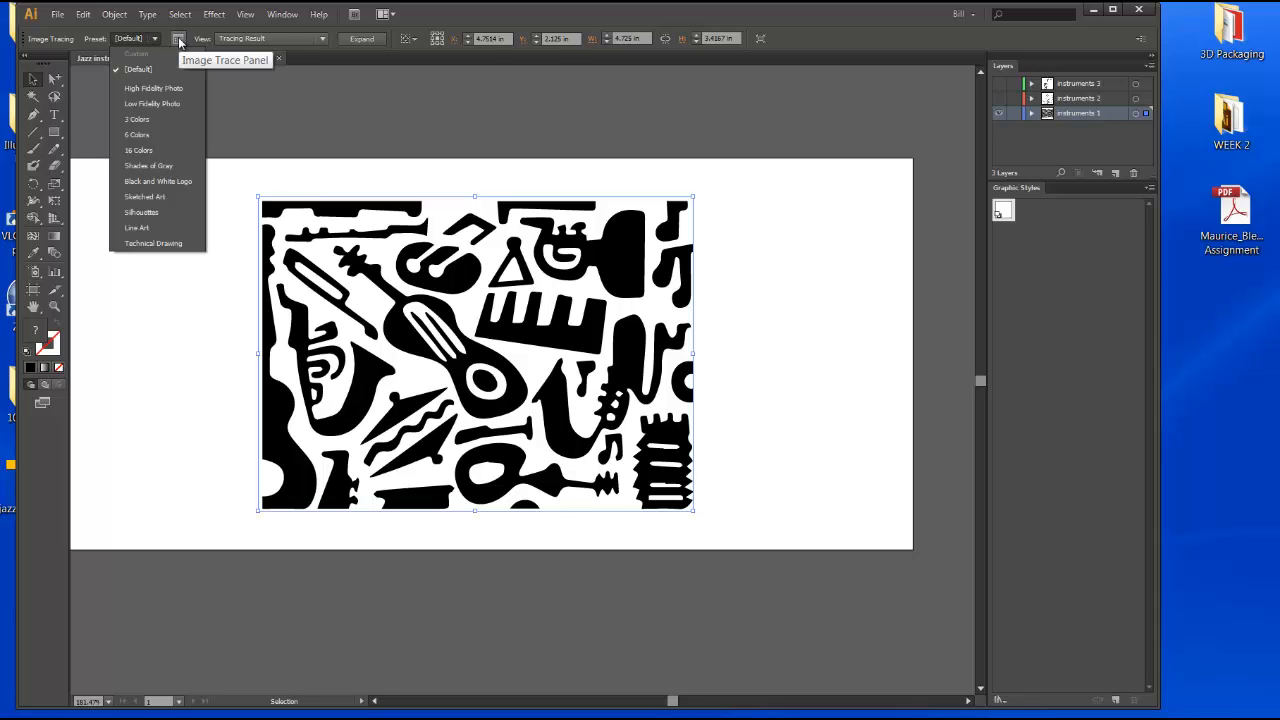
left_click(179, 41)
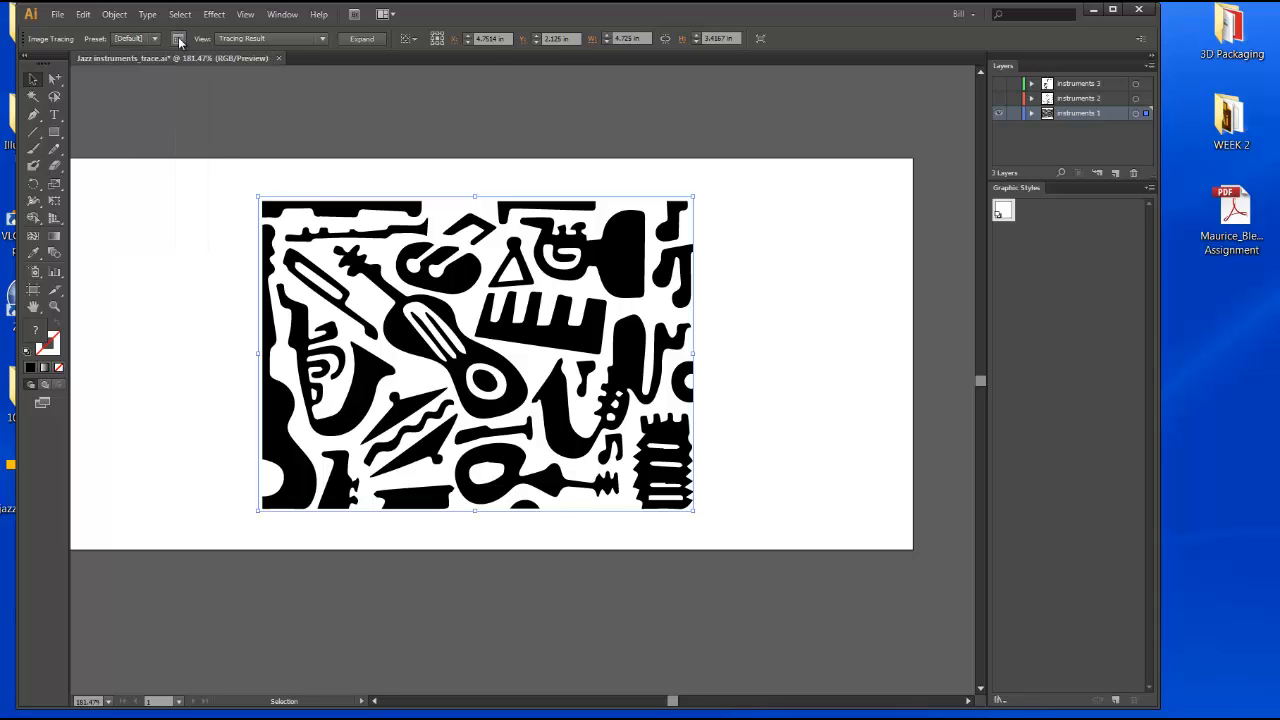
left_click(179, 41)
left_click_drag(865, 127, 868, 202)
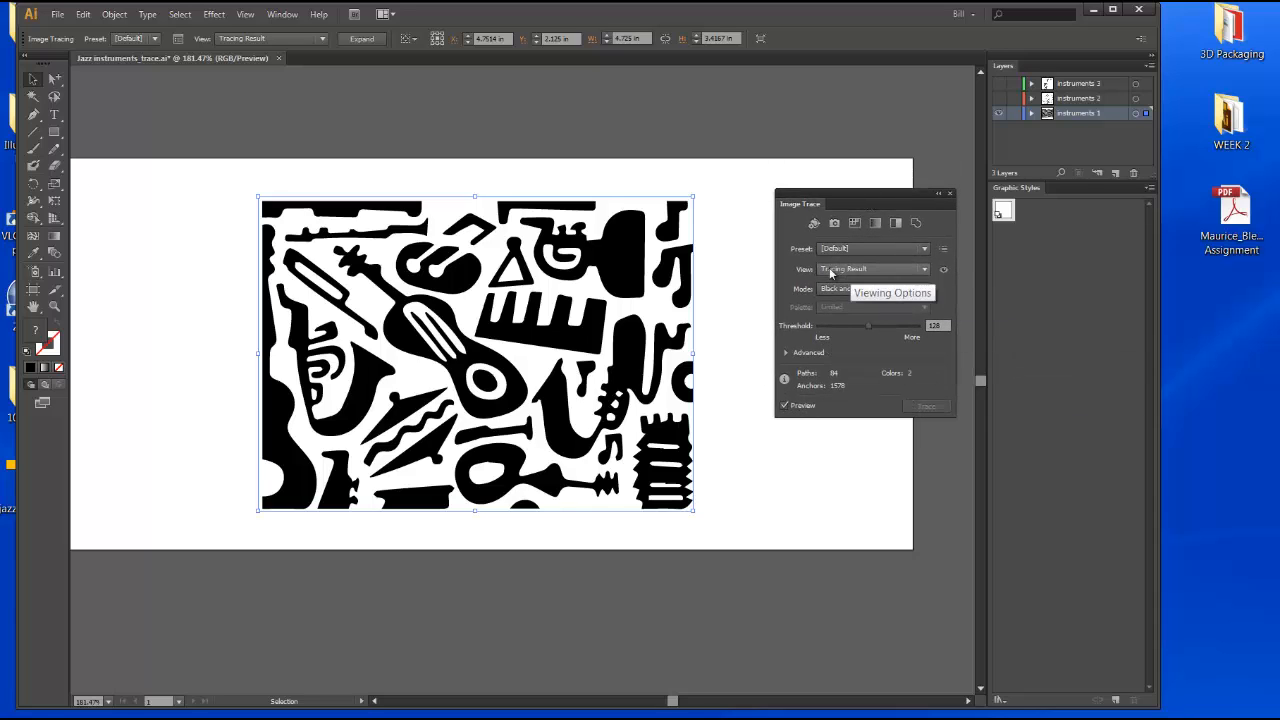
left_click(924, 250)
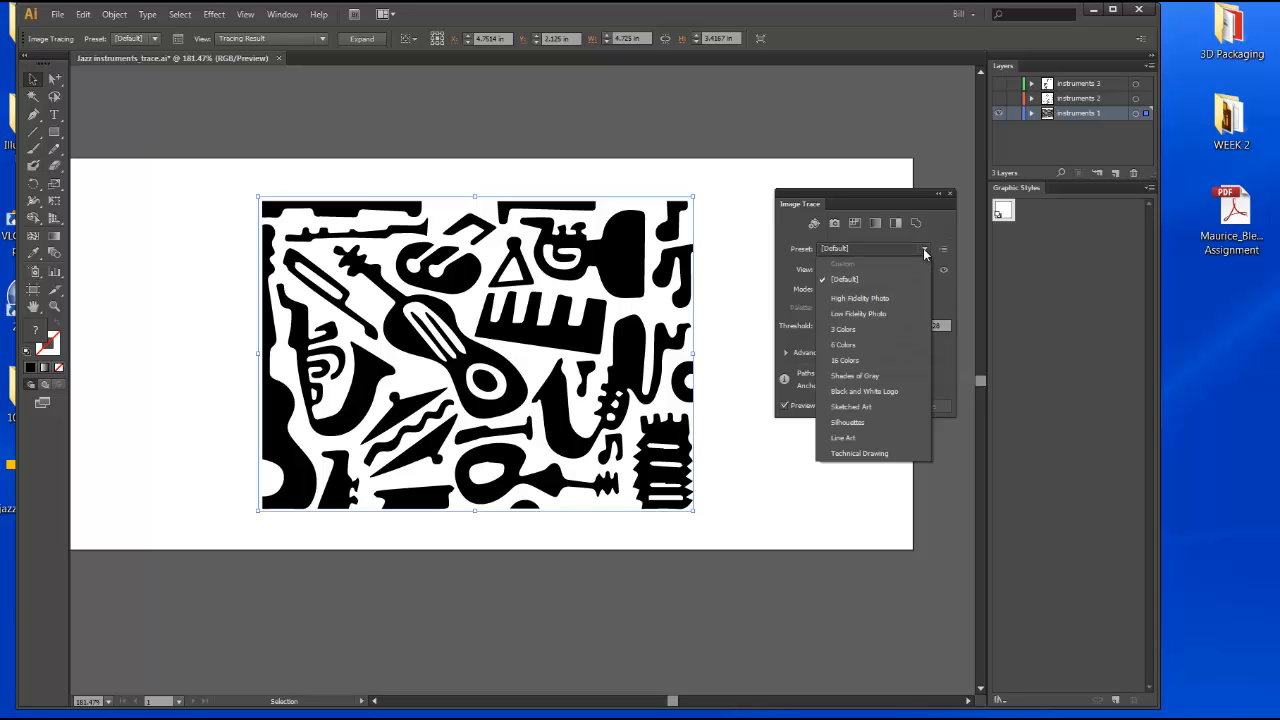
left_click(923, 248)
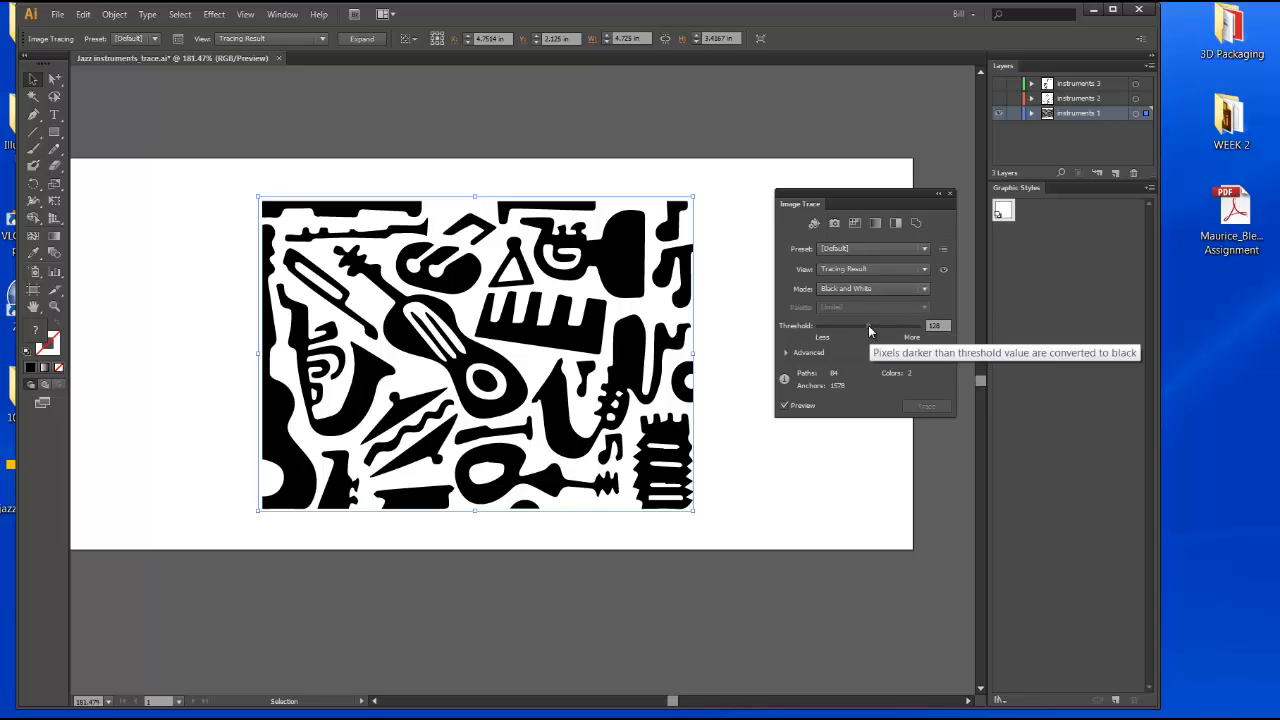
Step: Try lower and higher threshold values on the black-and-white trace and settle on a threshold of 166
left_click_drag(868, 325, 791, 334)
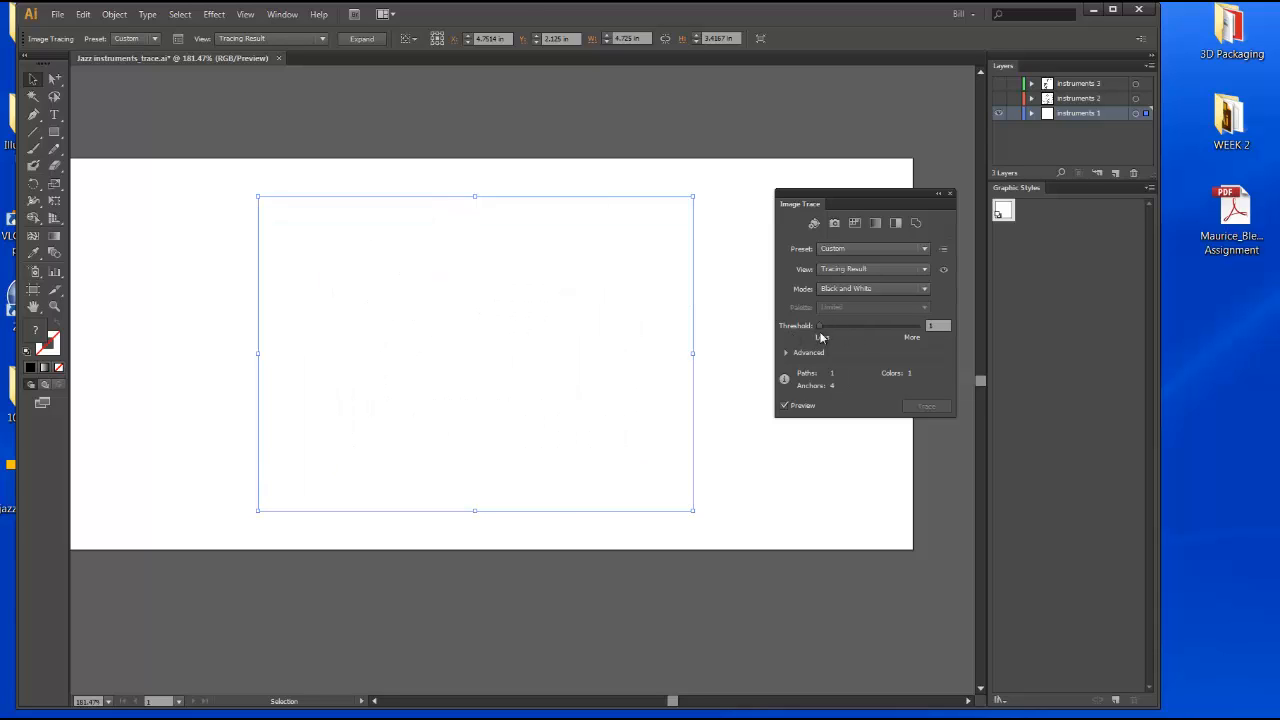
left_click_drag(818, 326, 820, 326)
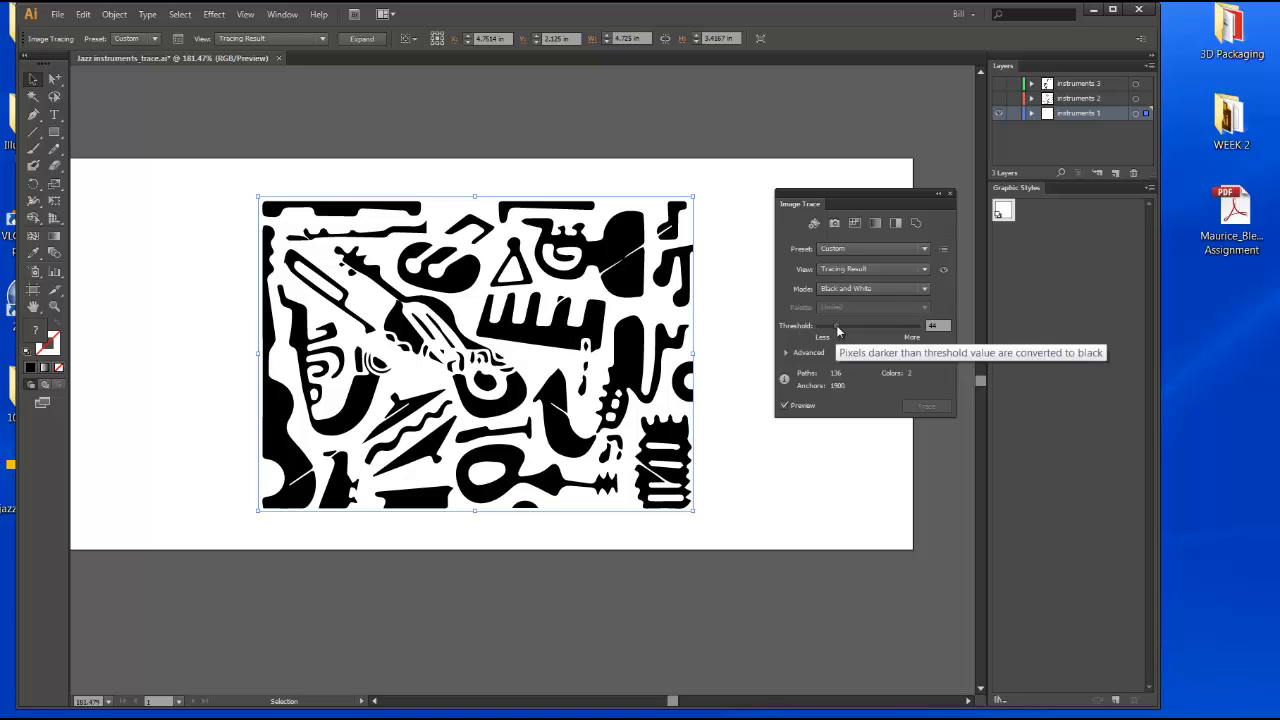
left_click_drag(837, 326, 866, 334)
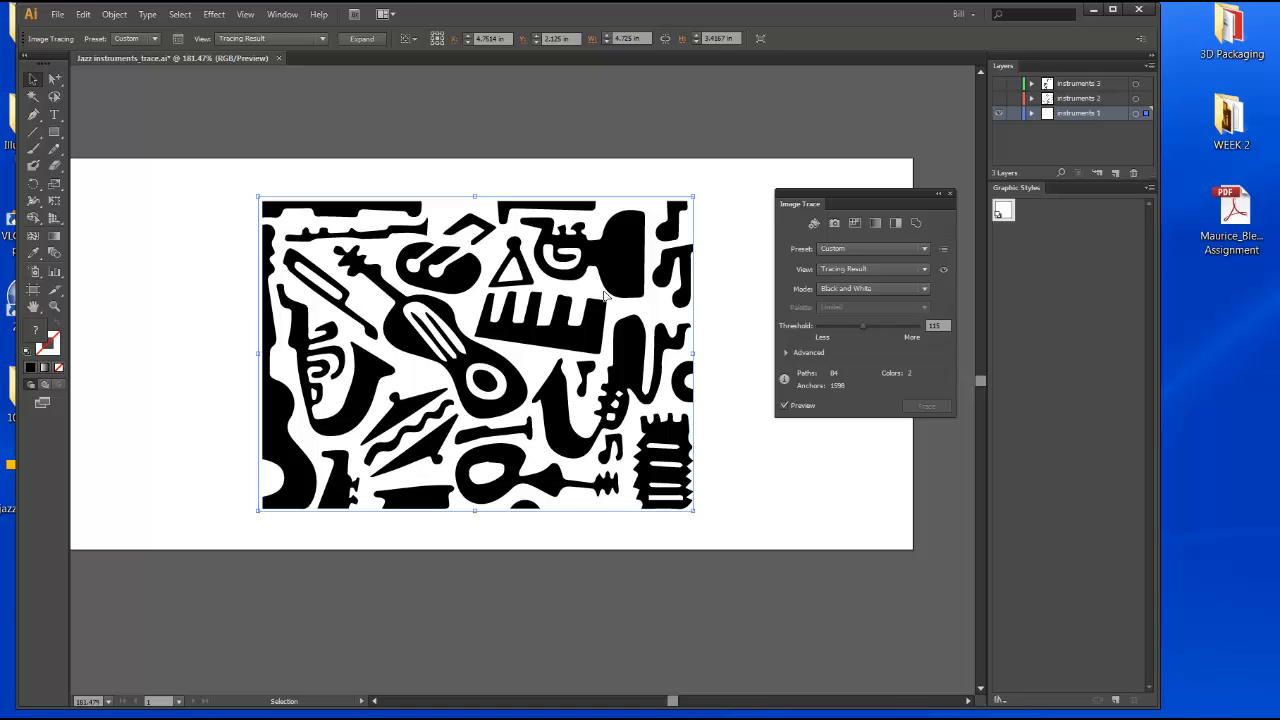
left_click_drag(864, 326, 885, 337)
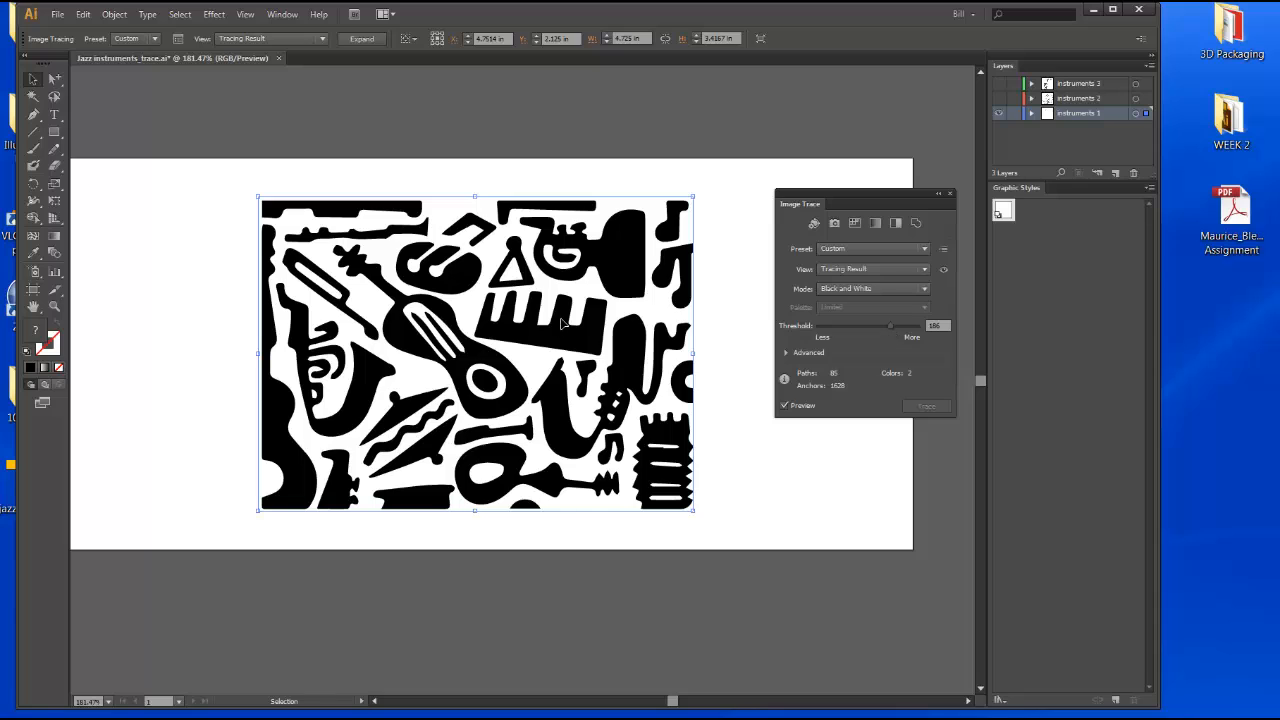
left_click(880, 327)
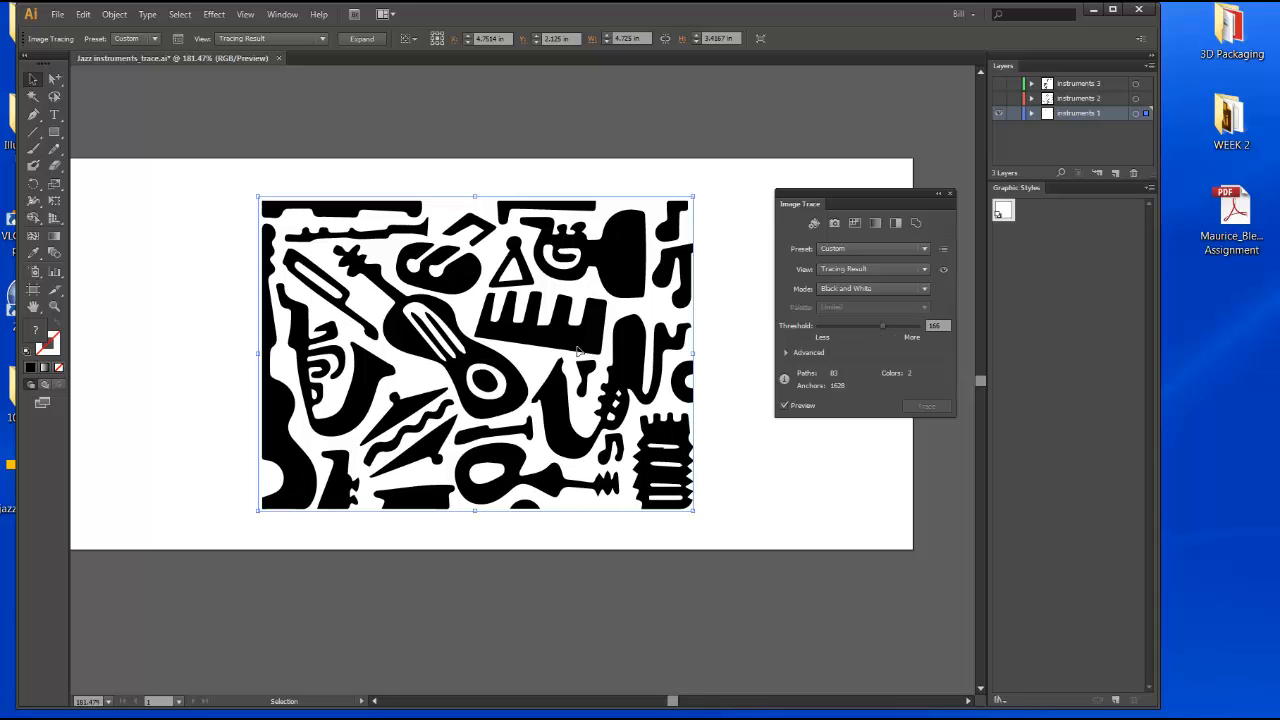
Step: Expand the traced instruments image into editable vector paths and deselect it
left_click(117, 16)
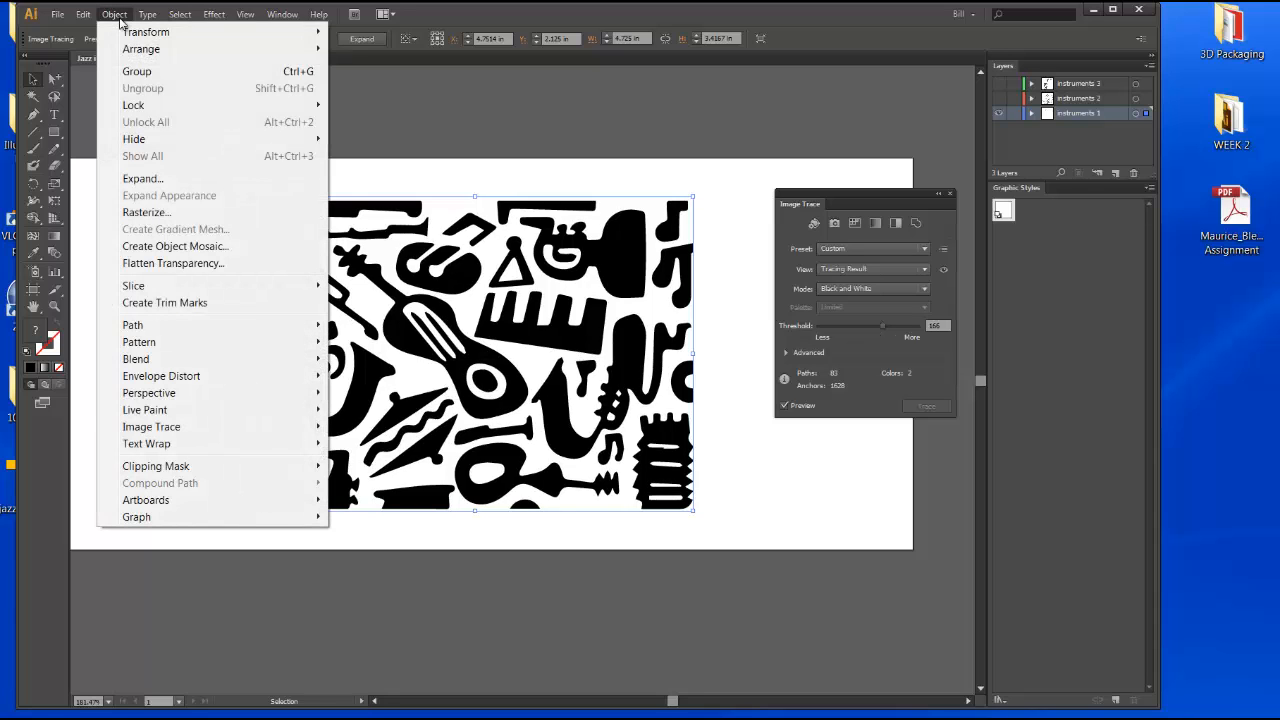
mouse_move(231, 428)
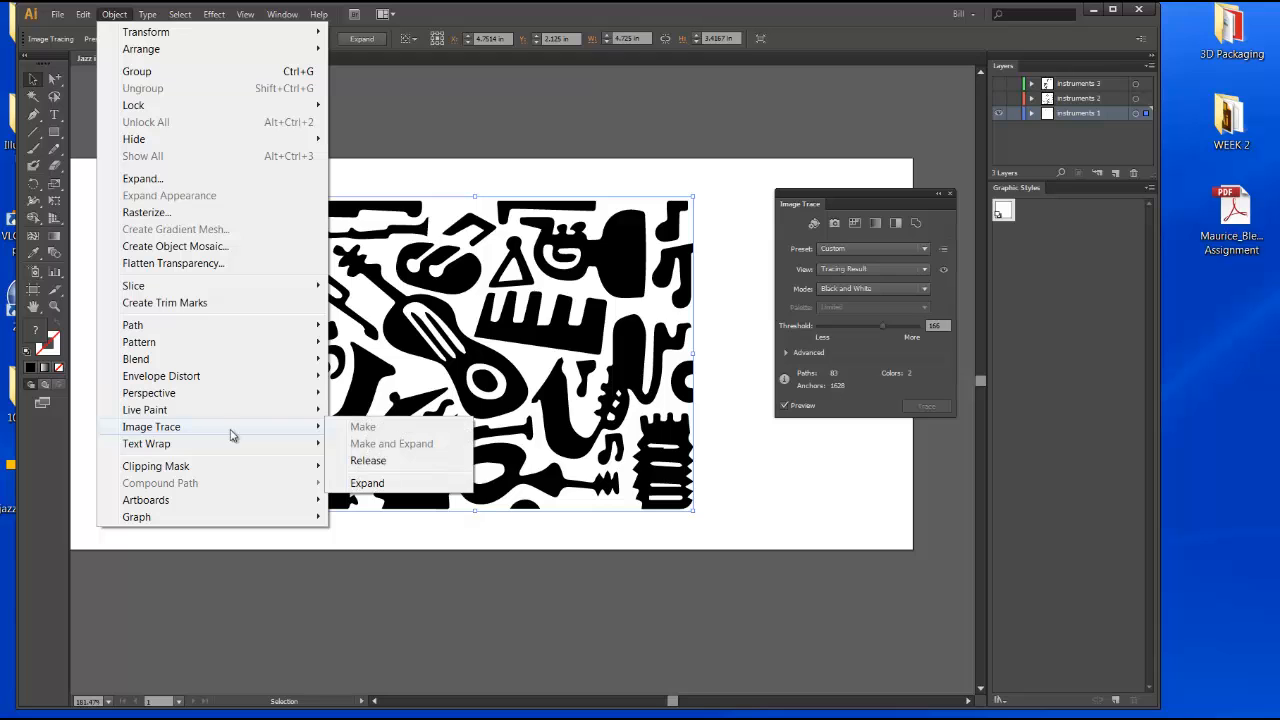
left_click(365, 483)
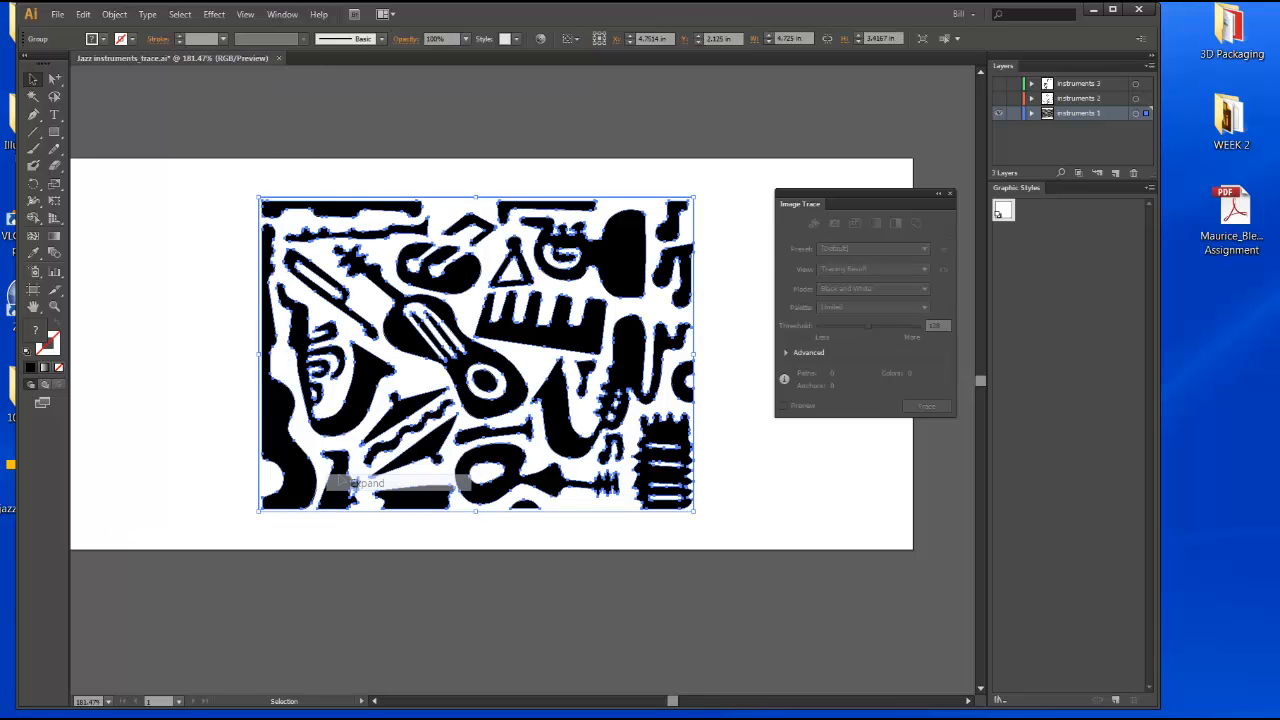
left_click(166, 266)
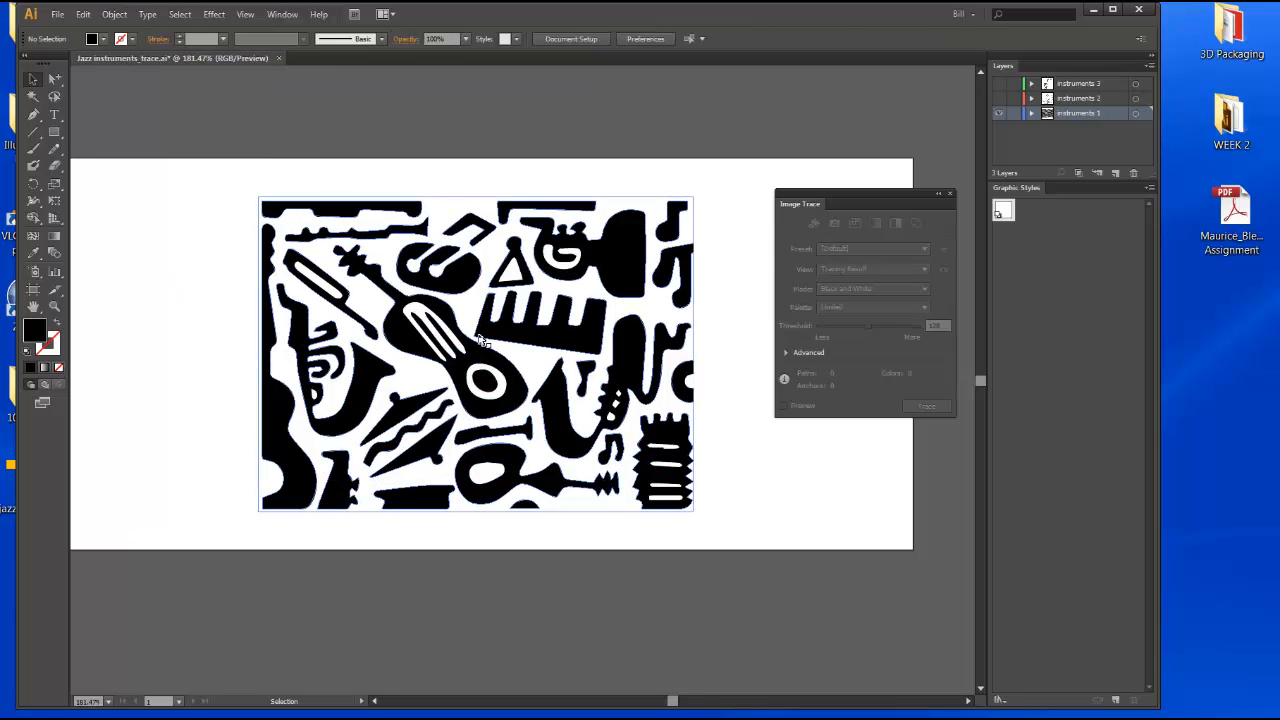
Step: Ungroup the expanded artwork and test selecting a single black shape and the white background separately
left_click(514, 393)
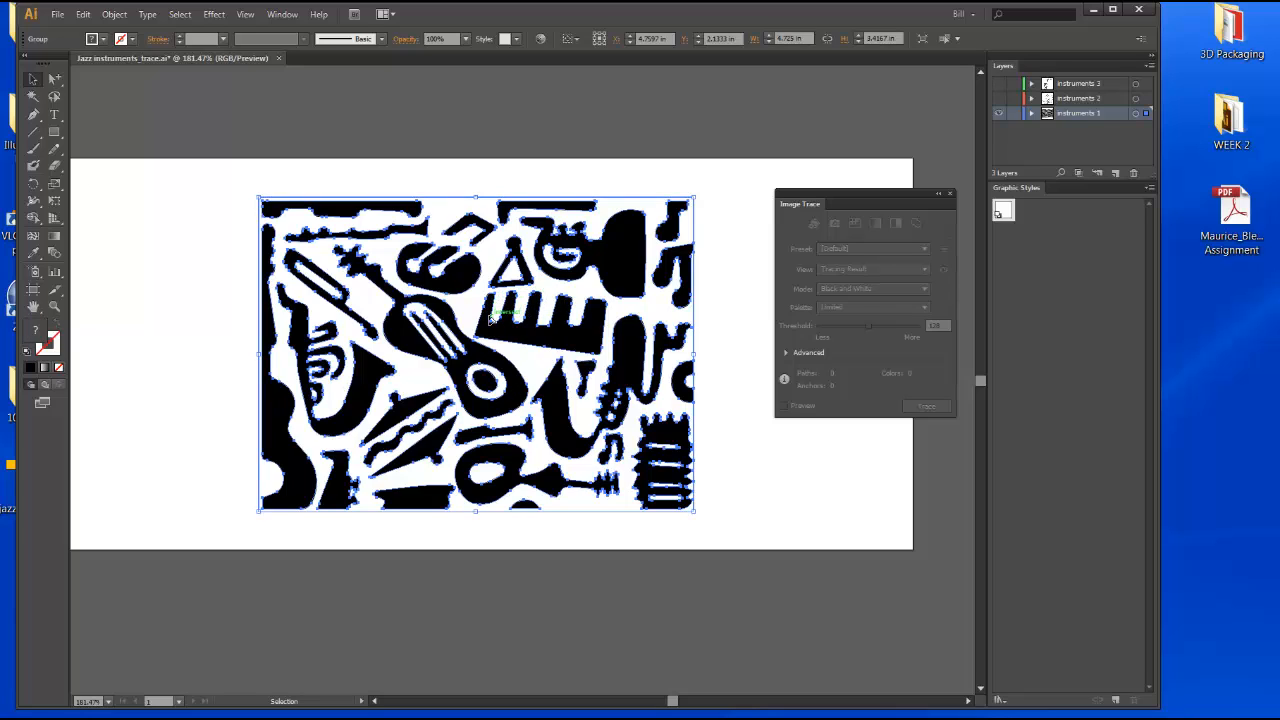
left_click(113, 14)
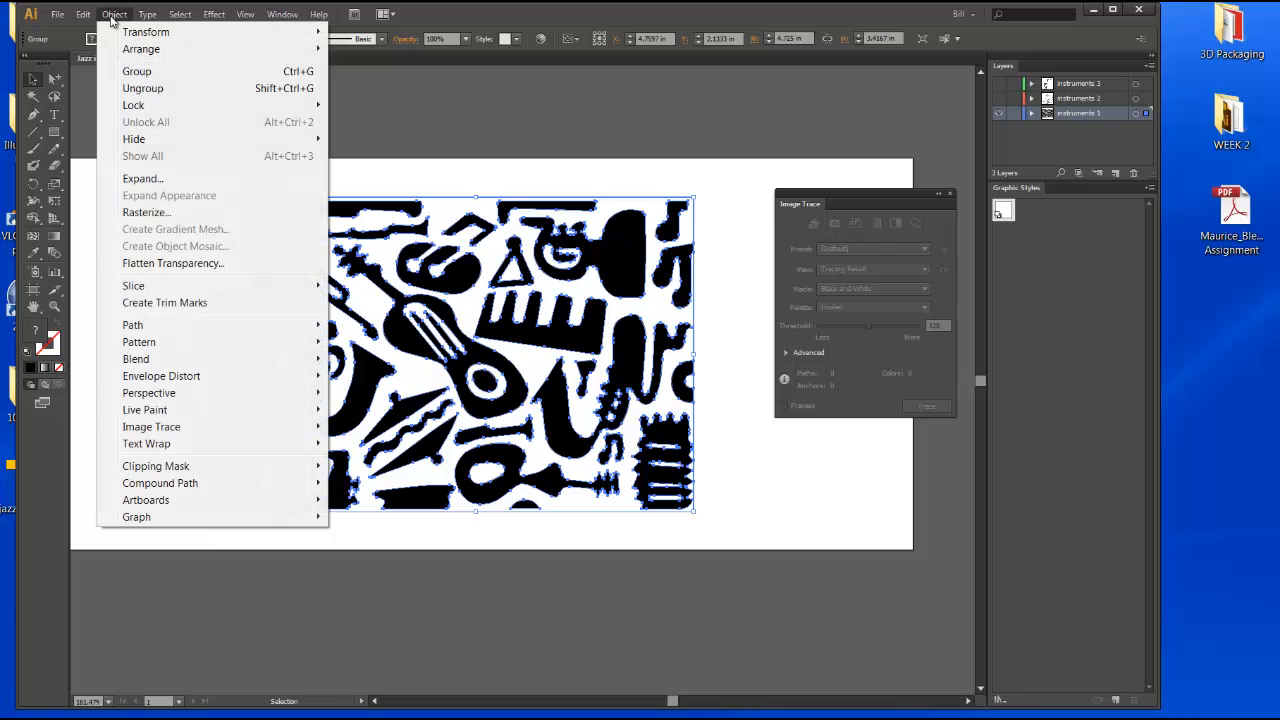
left_click(142, 88)
left_click(200, 220)
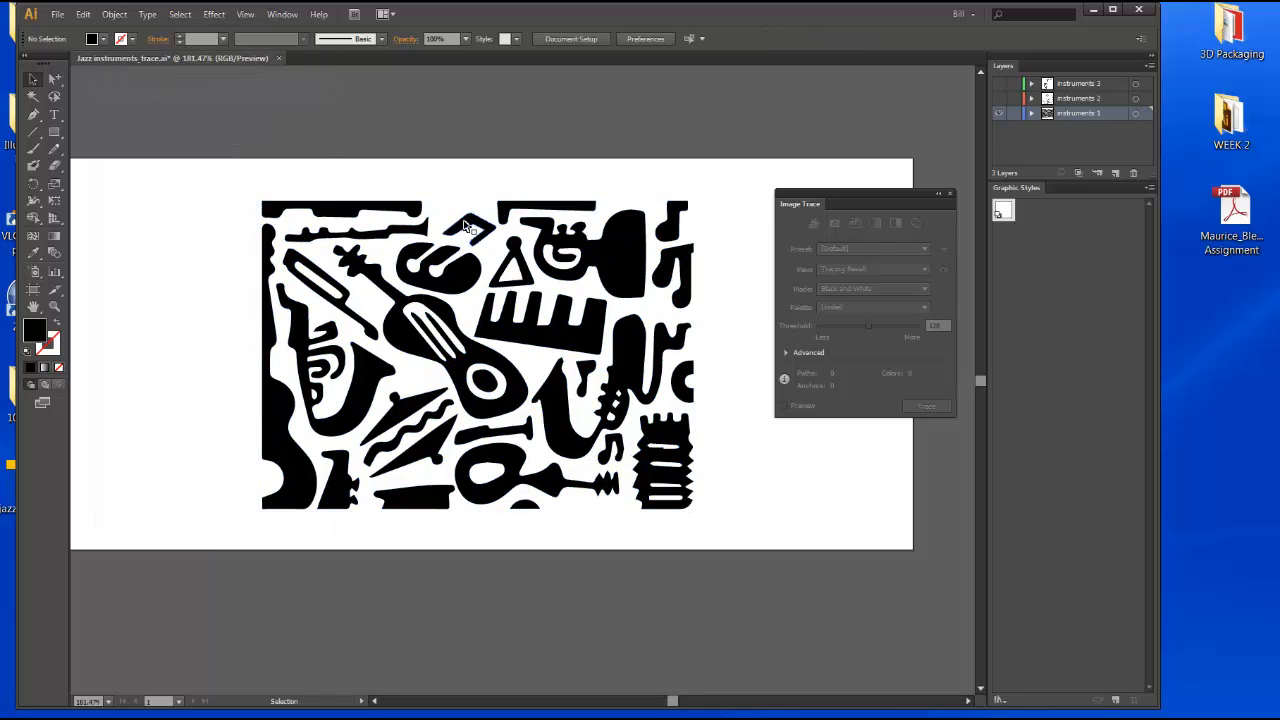
left_click(465, 224)
left_click(187, 192)
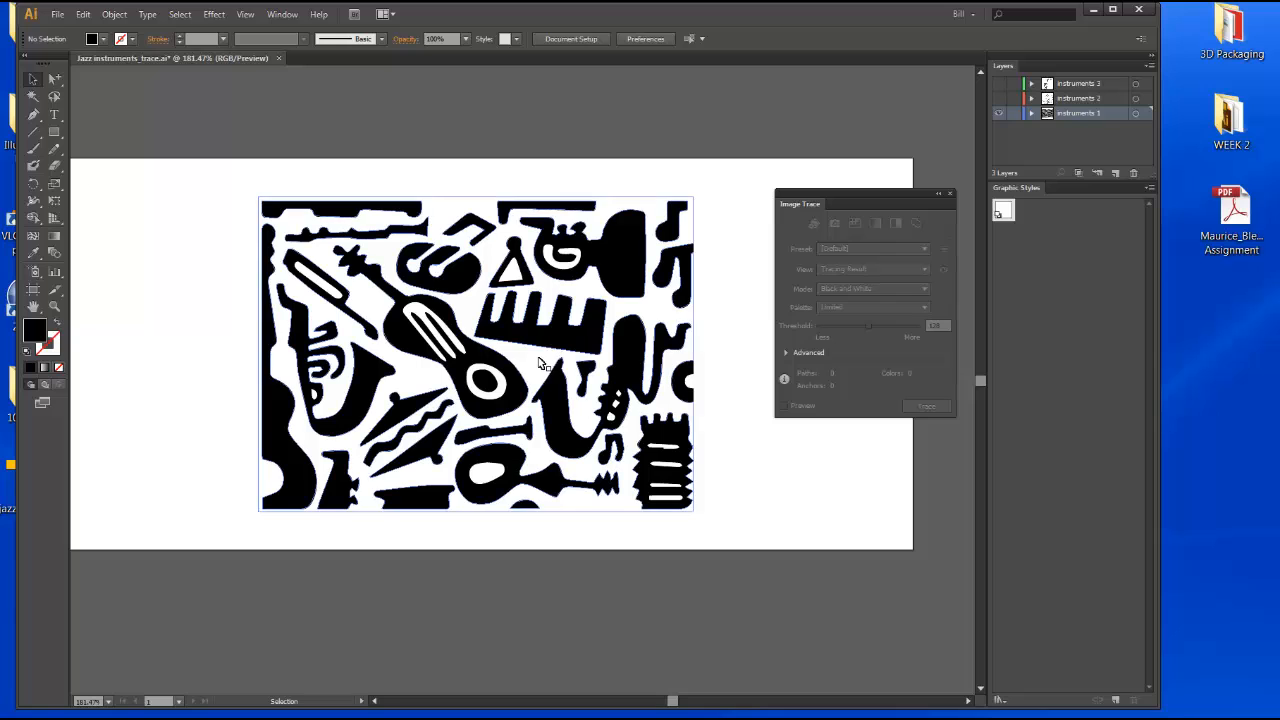
left_click(537, 370)
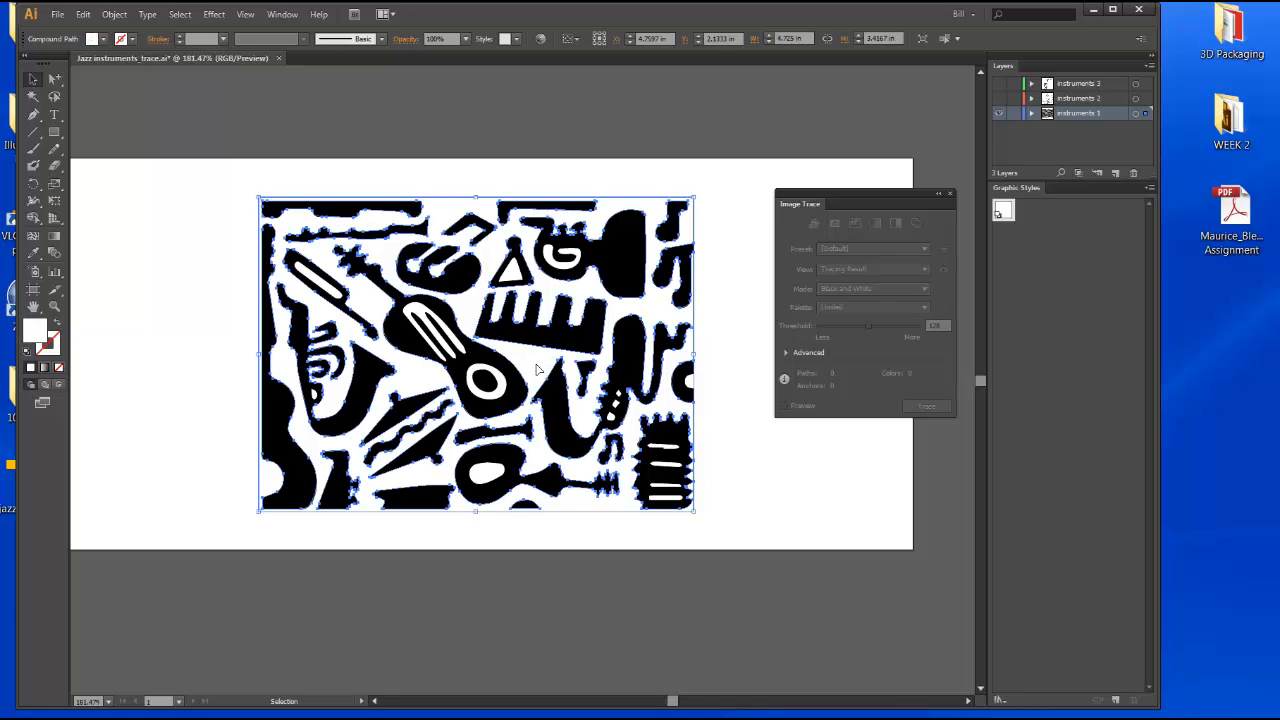
left_click(150, 222)
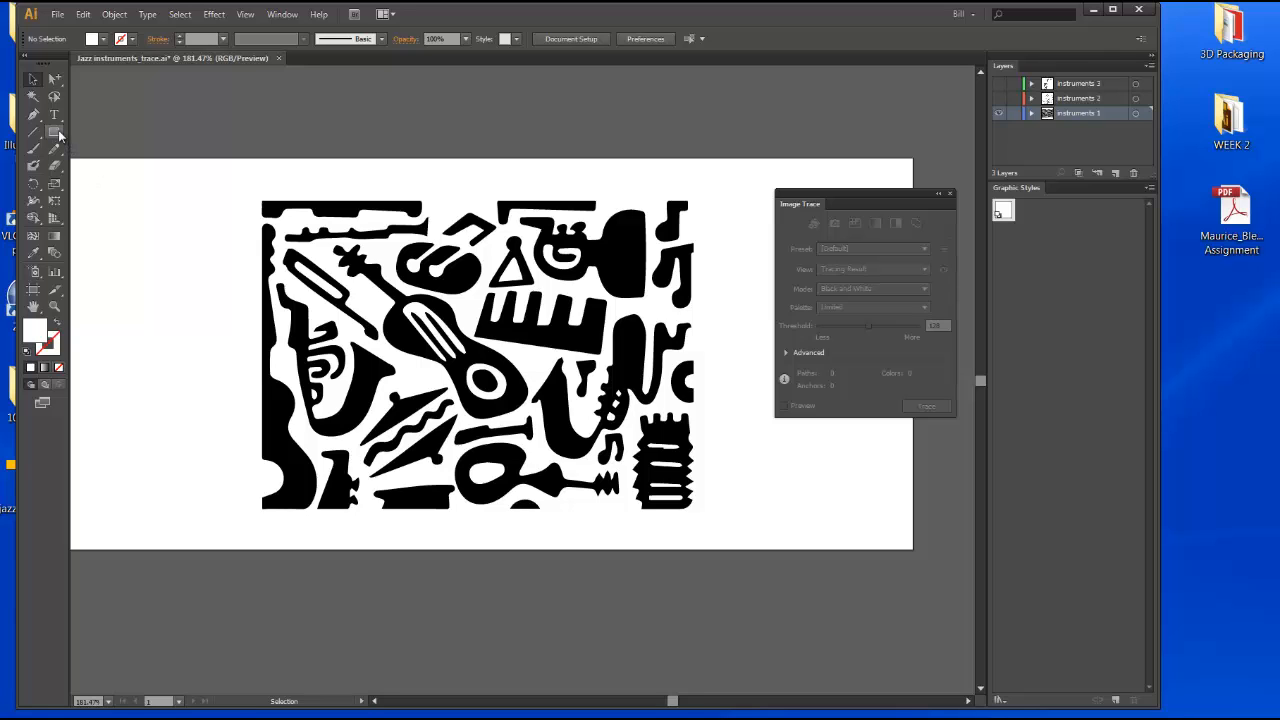
Step: Draw a rectangle about 5.43 in wide and 3.70 in high that covers the whole instruments artwork
left_click_drag(54, 131, 100, 130)
left_click_drag(238, 180, 683, 490)
left_click_drag(739, 520, 739, 520)
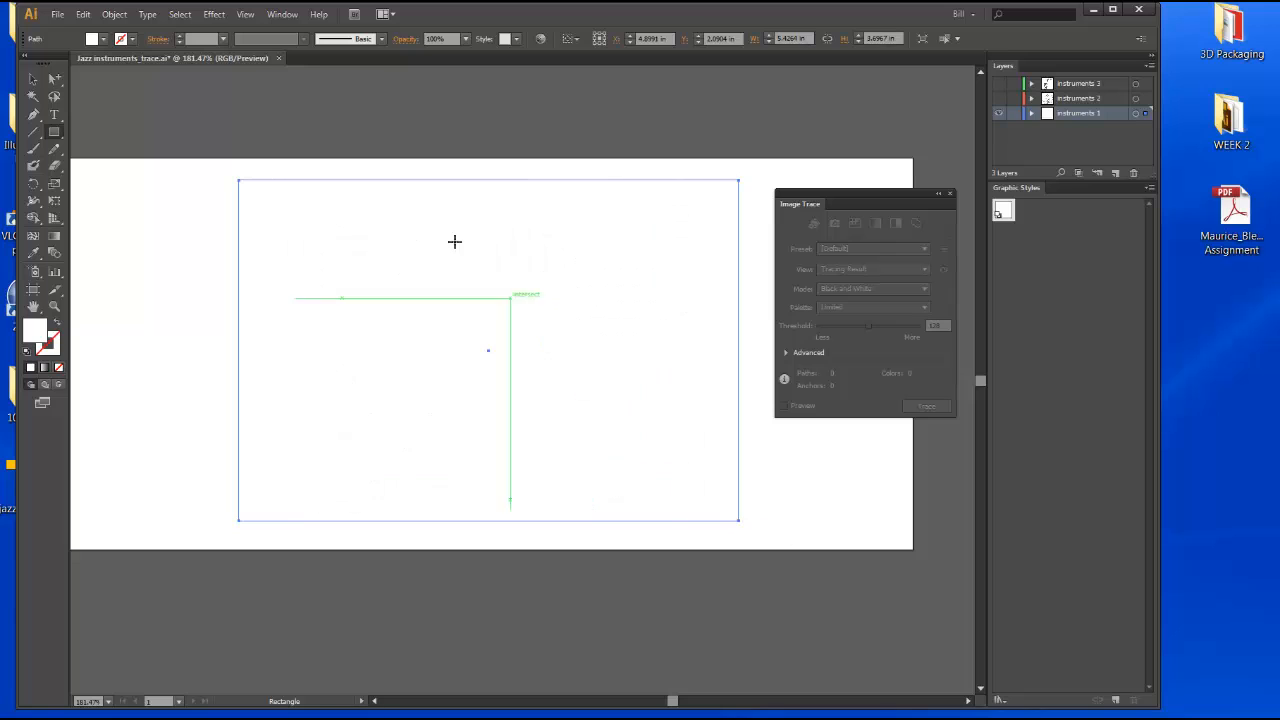
Step: Set the rectangle's fill to red F90303 and switch its color model to RGB
double_click(40, 336)
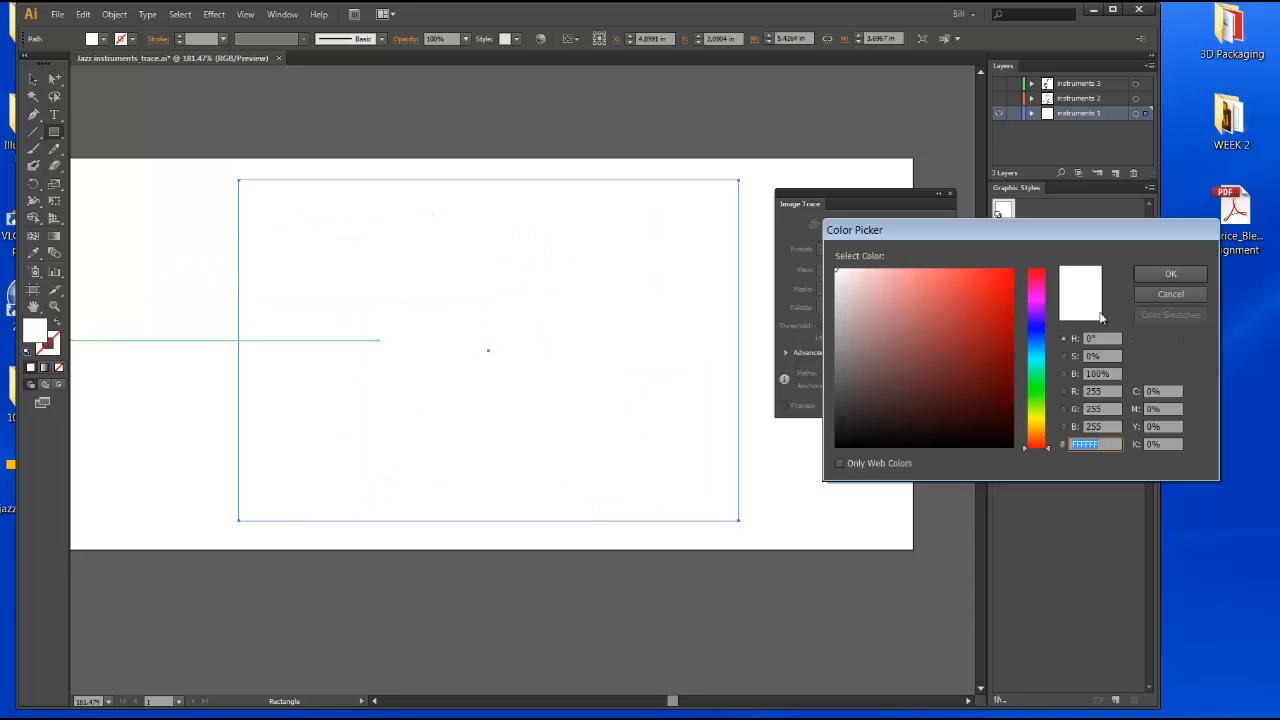
left_click(1013, 271)
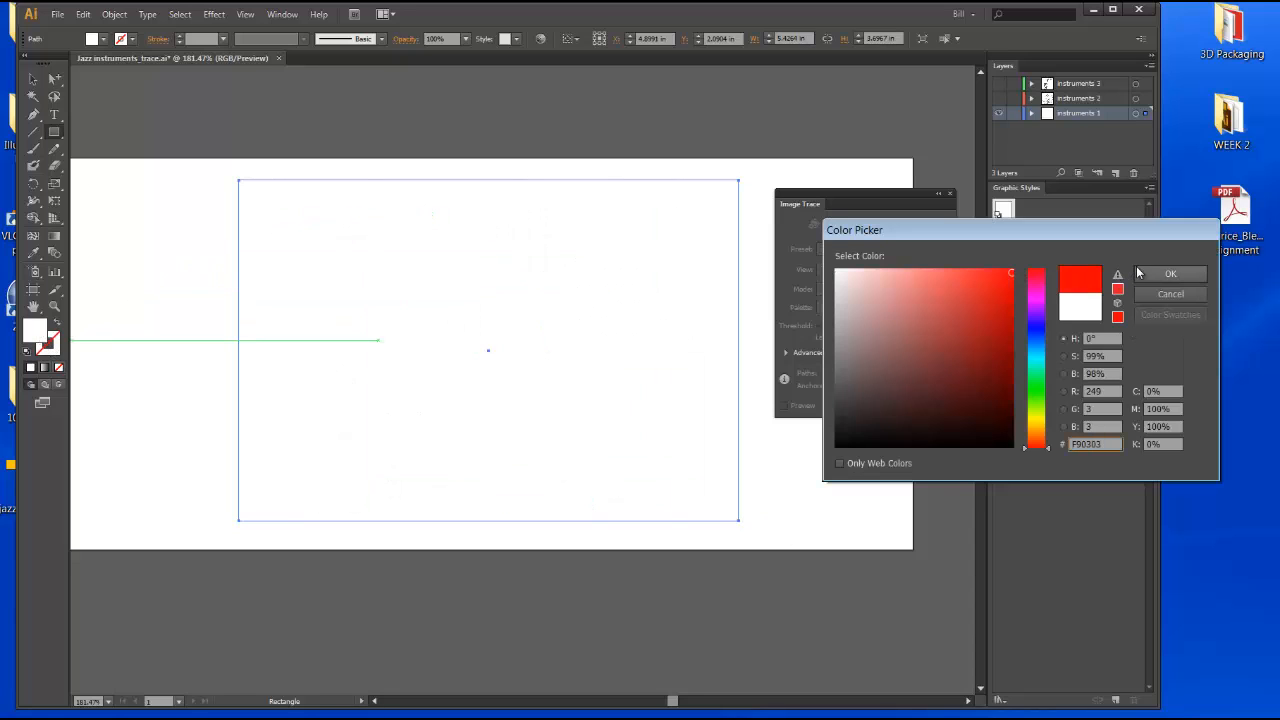
left_click(1170, 274)
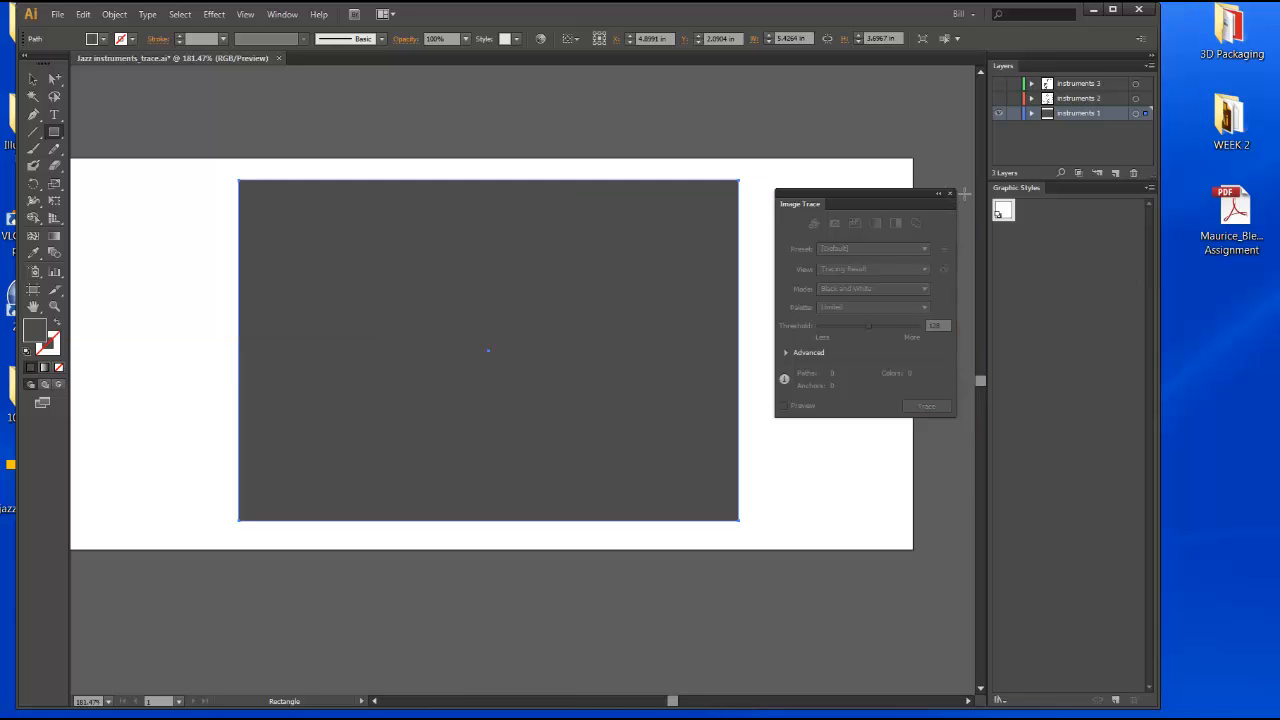
left_click(290, 14)
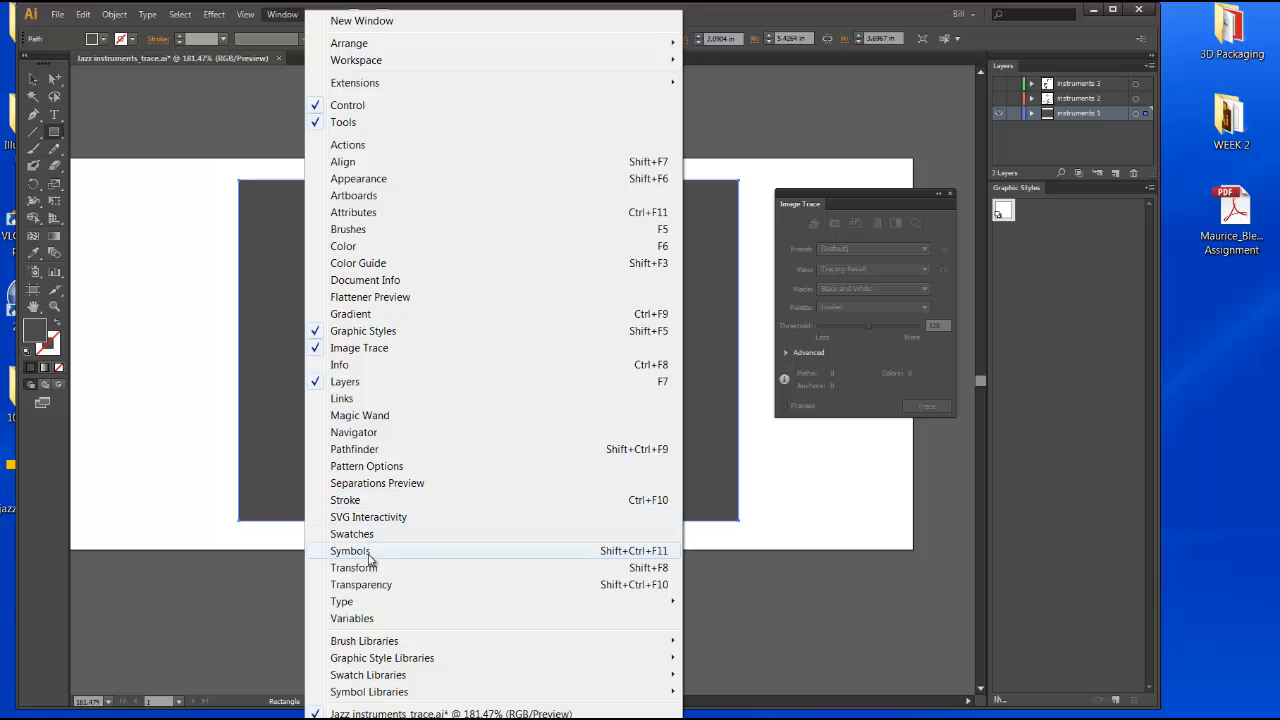
left_click(350, 246)
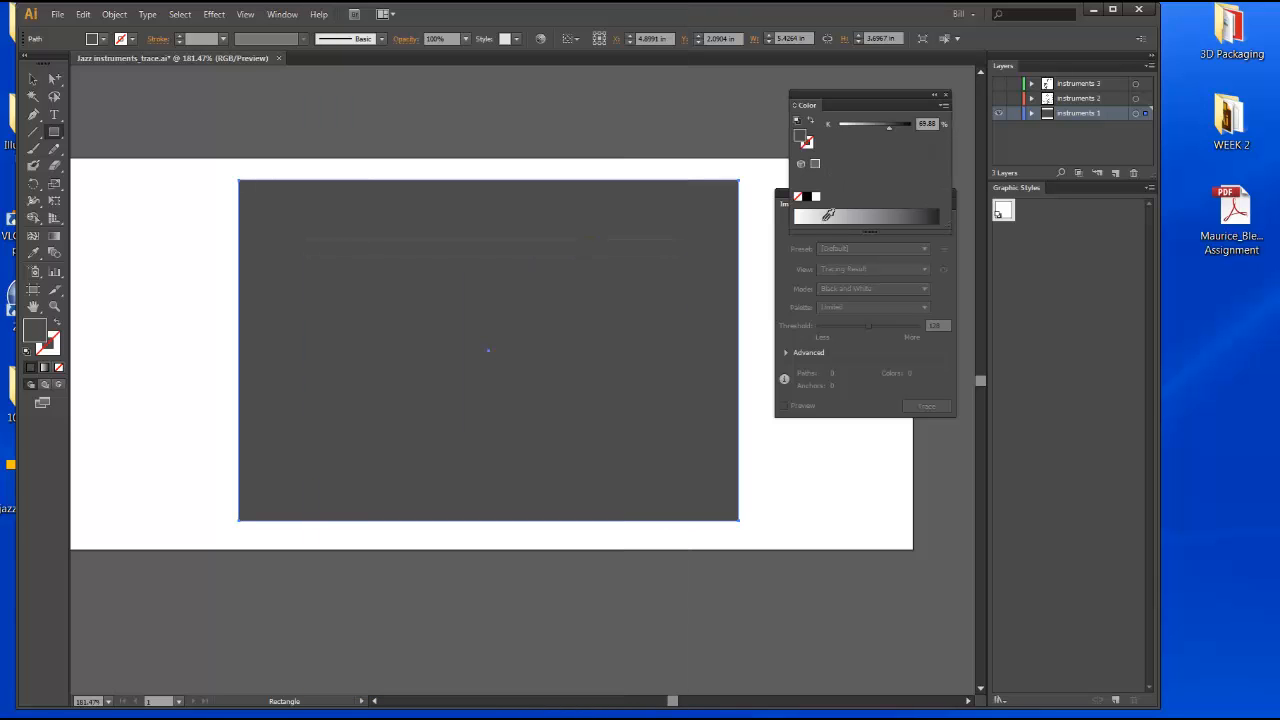
left_click(944, 105)
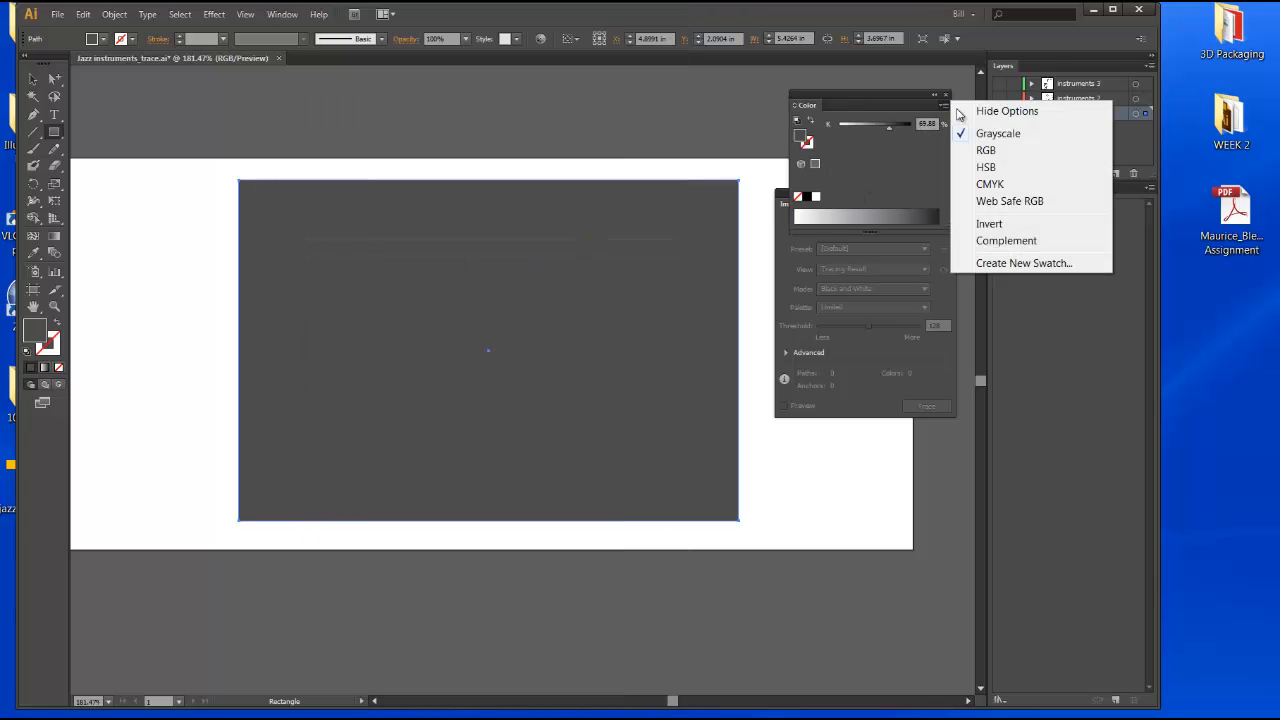
left_click(988, 152)
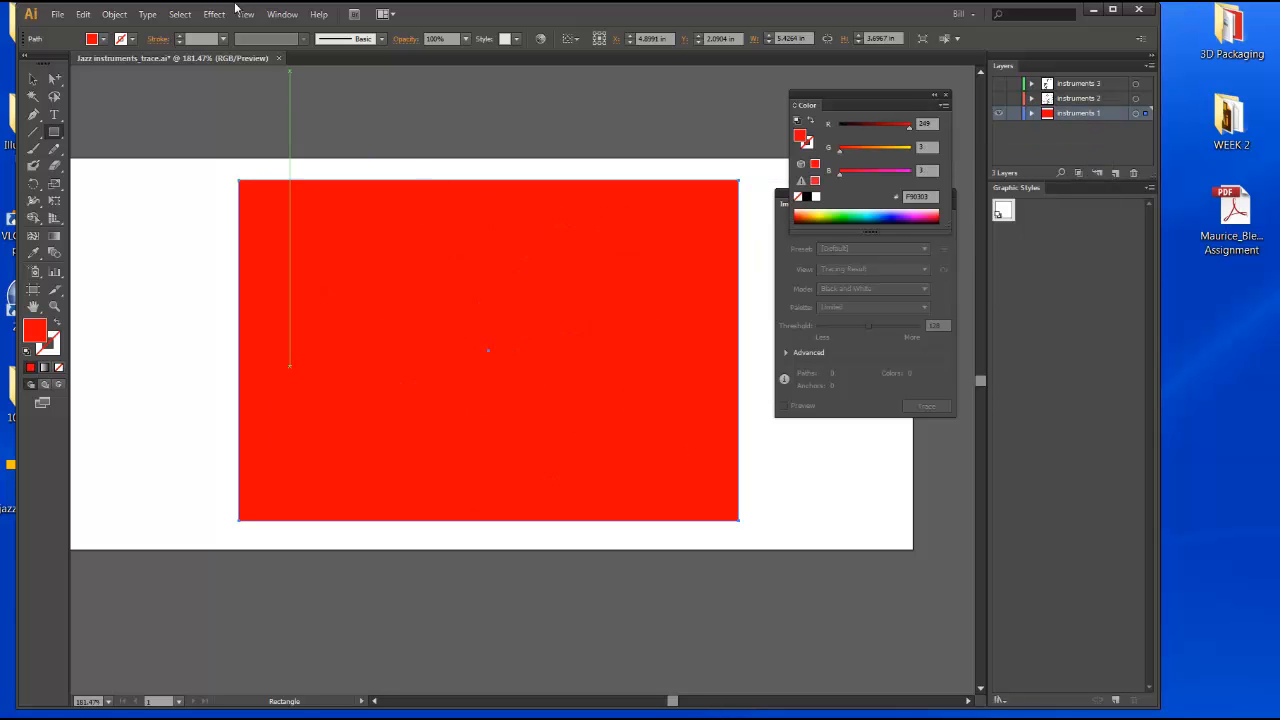
Step: Send the red rectangle to the back, behind the instruments artwork
left_click(114, 14)
mouse_move(126, 51)
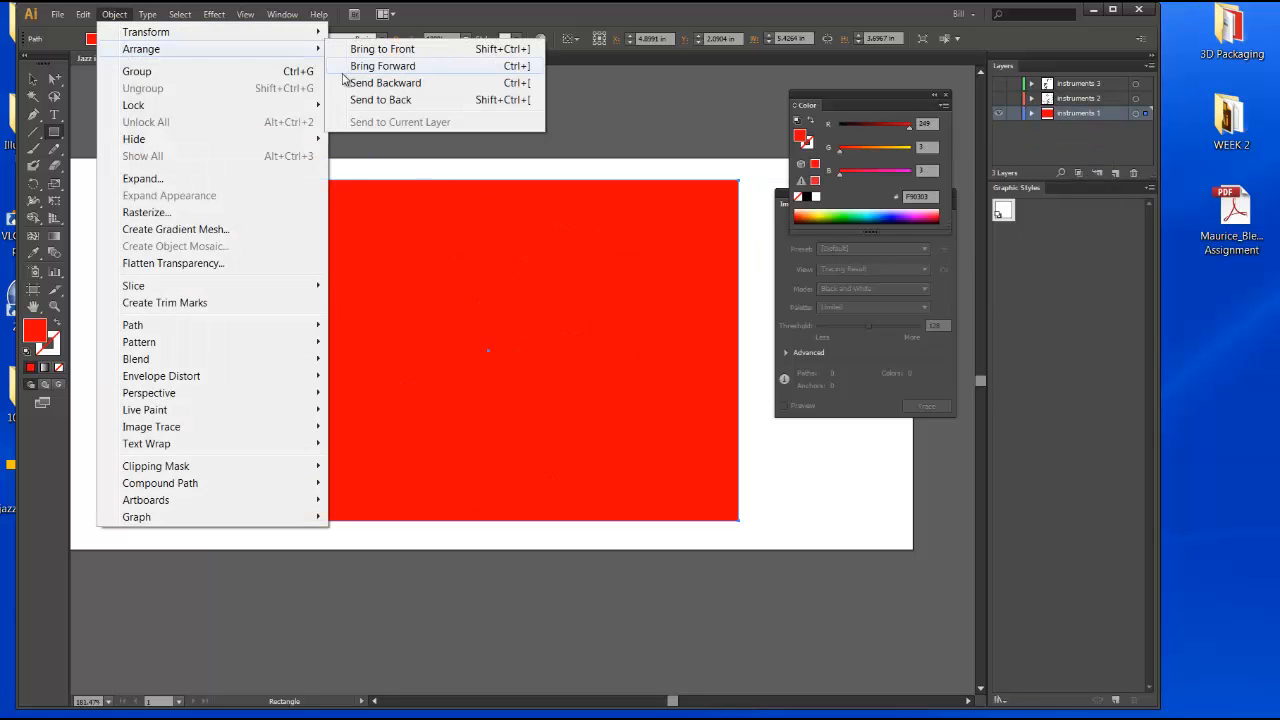
left_click(390, 100)
Step: Delete the white background compound path from the traced instruments artwork
left_click(32, 78)
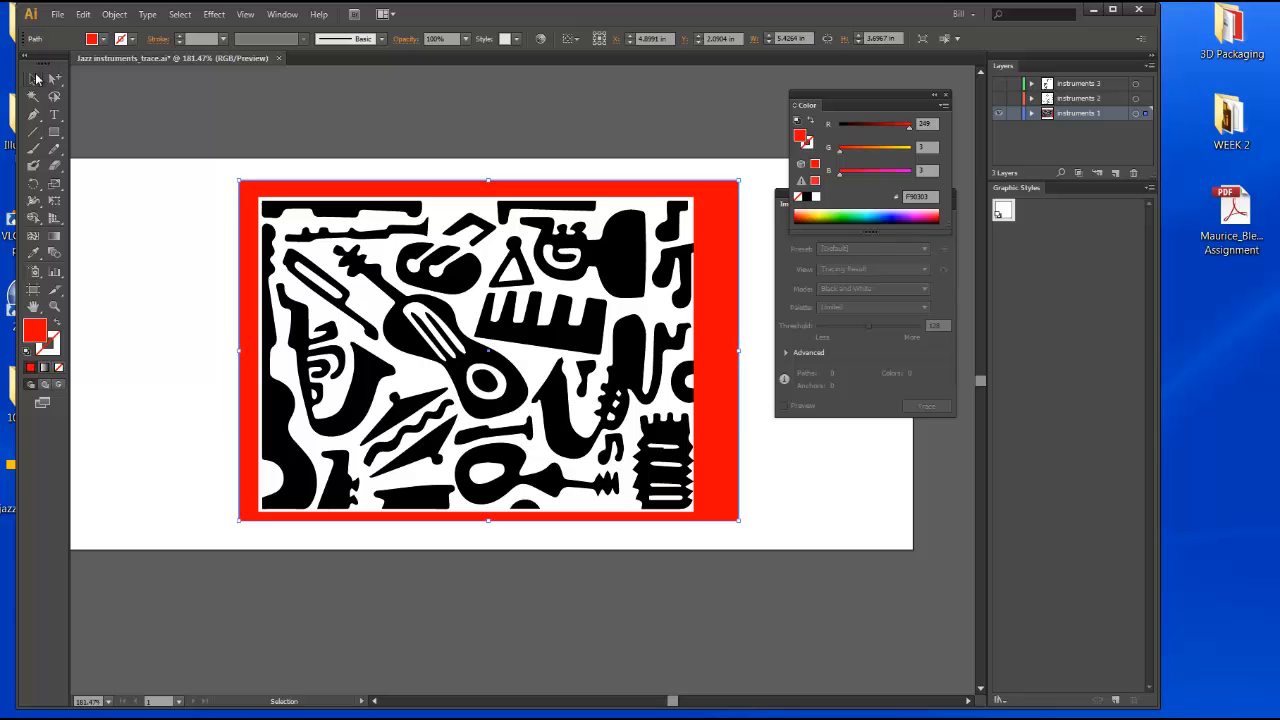
left_click(143, 217)
left_click(475, 213)
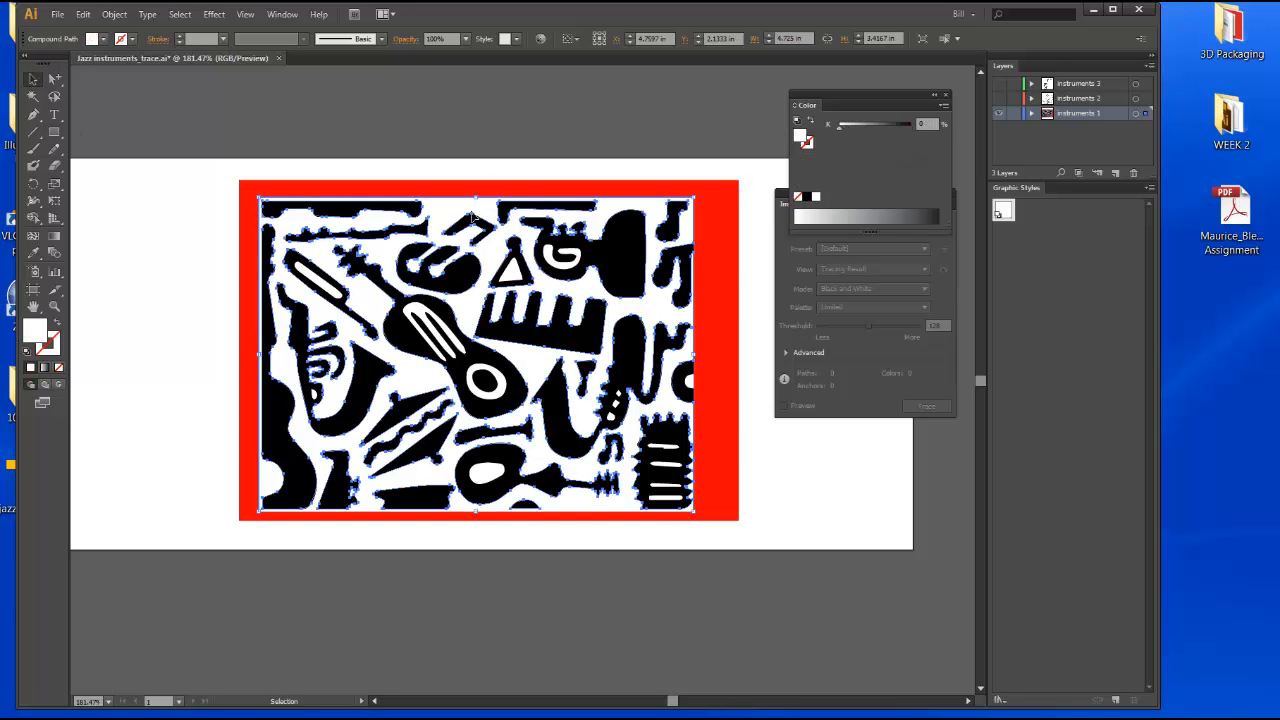
key("Delete")
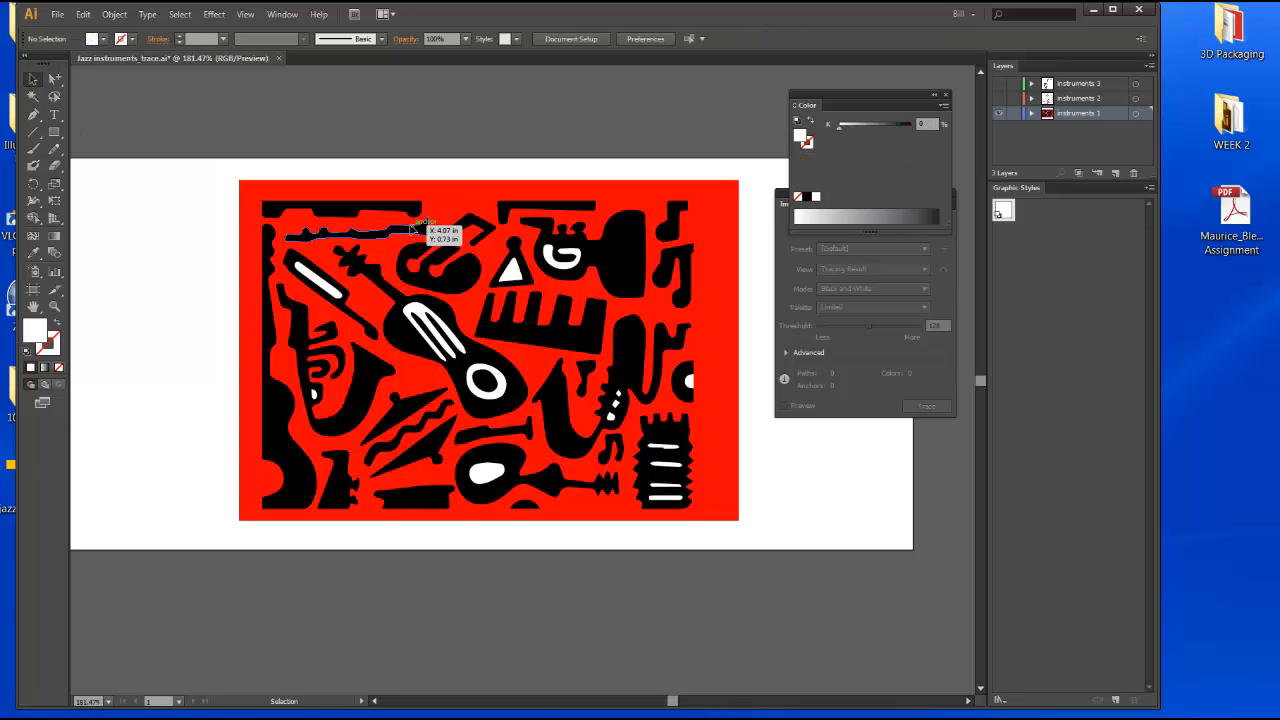
Step: Delete the remaining white shapes inside the violin, saxophone, guitar, triangle, horn and lute, leaving those in the two lower-right instruments
left_click(332, 289)
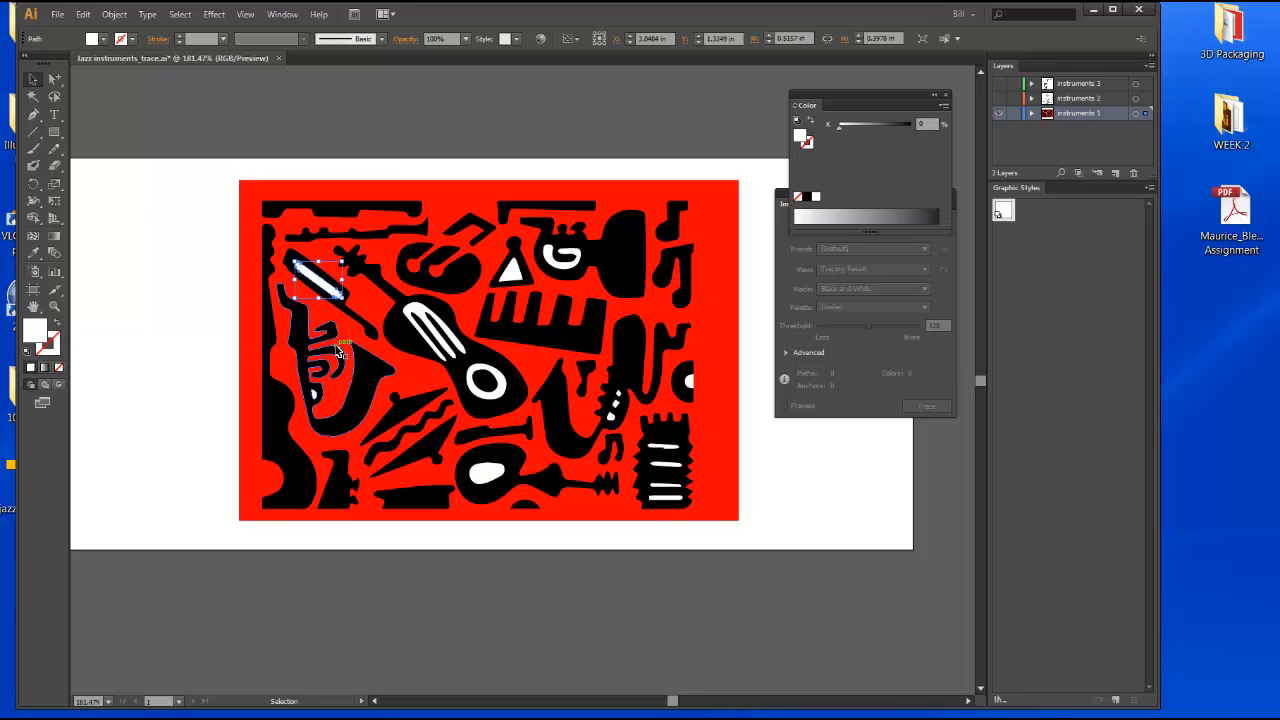
left_click(316, 395, "shift")
left_click(429, 300, "shift")
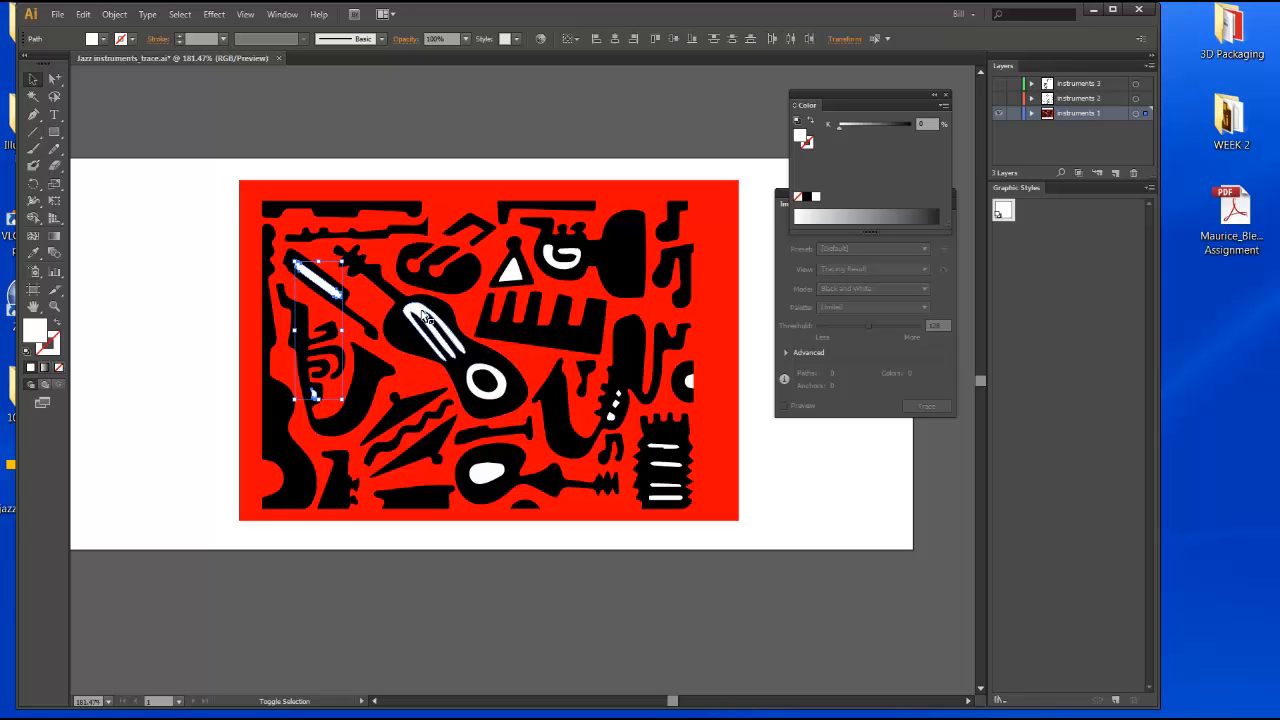
left_click(514, 272, "shift")
left_click(578, 258, "shift")
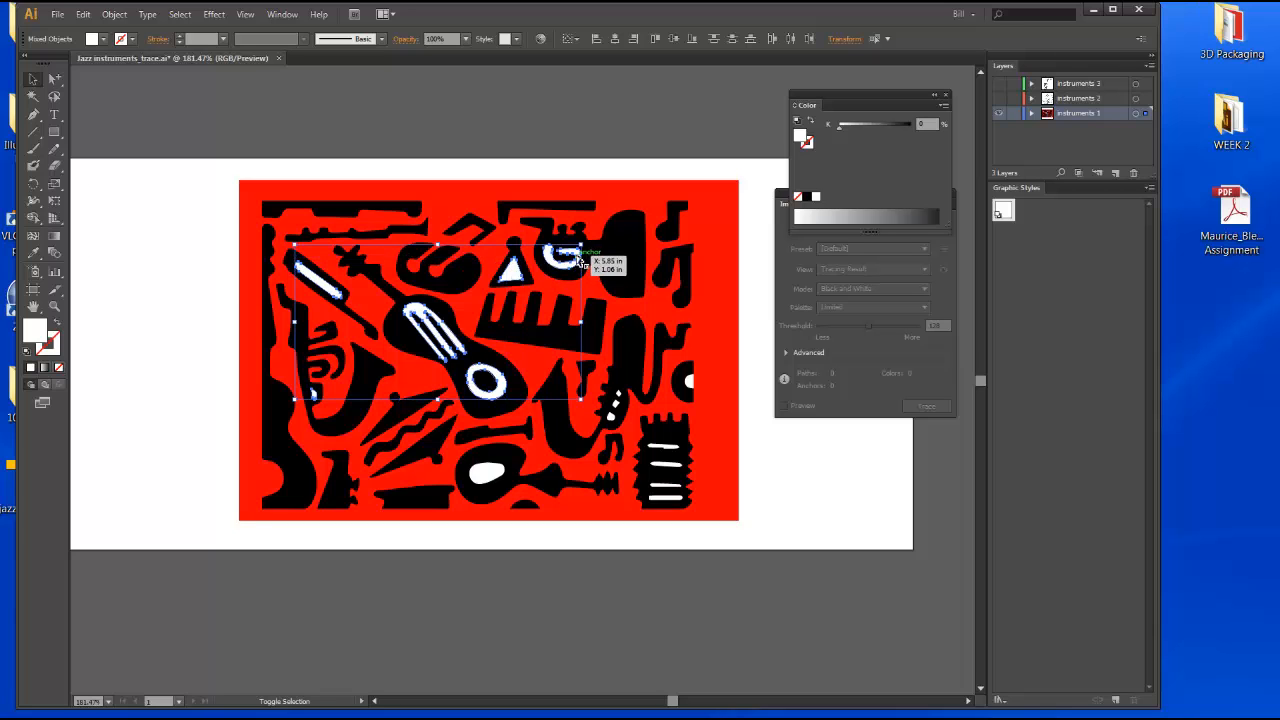
left_click(487, 475, "shift")
key("Delete")
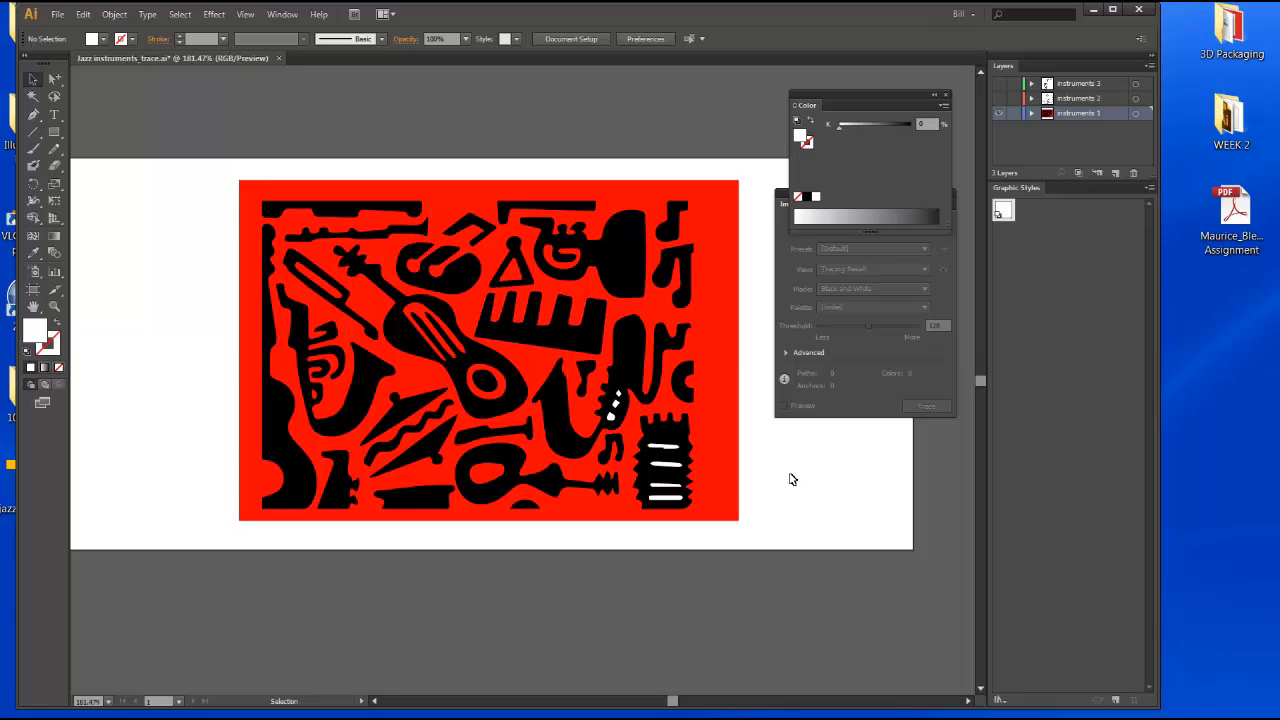
Step: Show only the instruments 2 layer, nudge its image slightly left and uncover the Image Trace settings by moving the Color panel away
left_click(1001, 114)
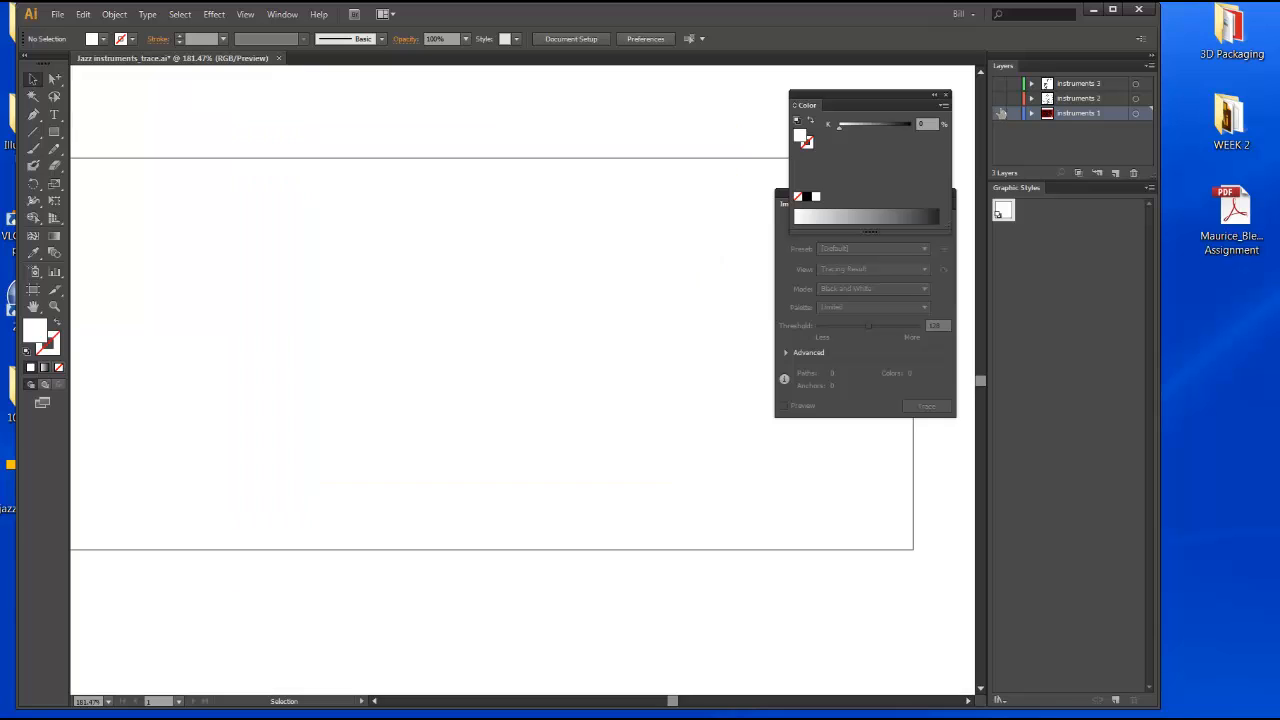
left_click(998, 99)
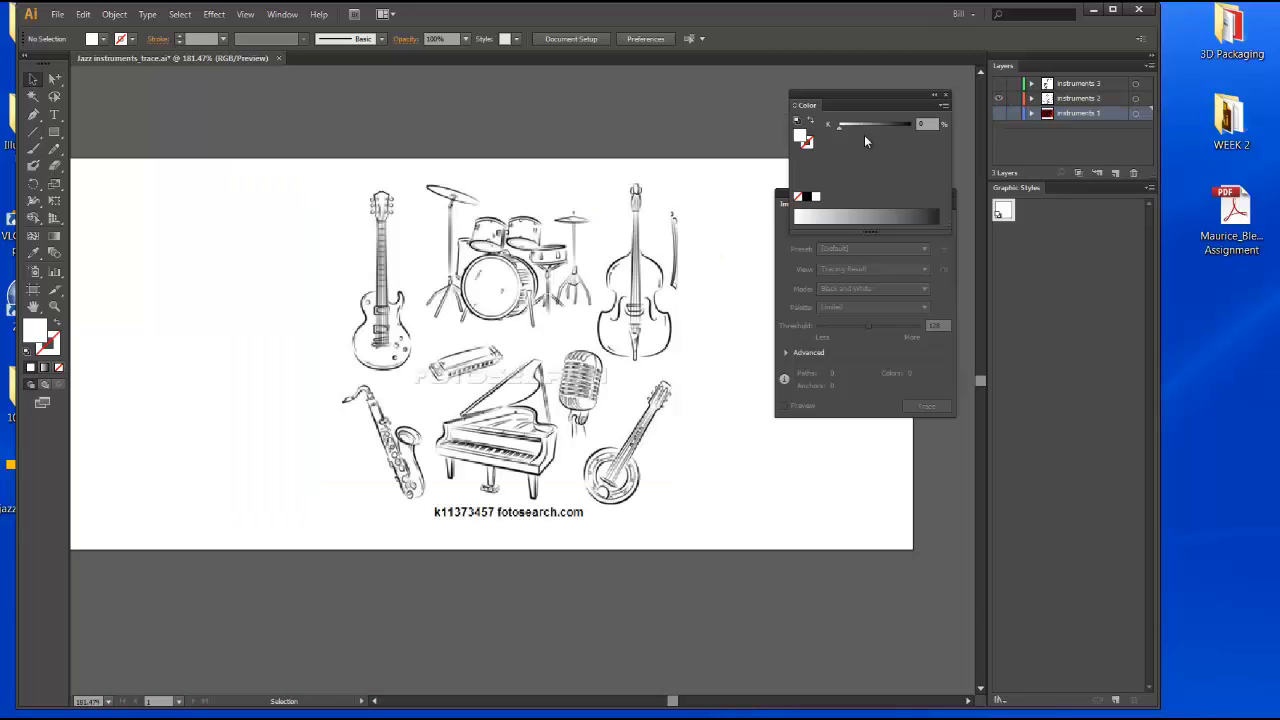
left_click_drag(565, 259, 550, 259)
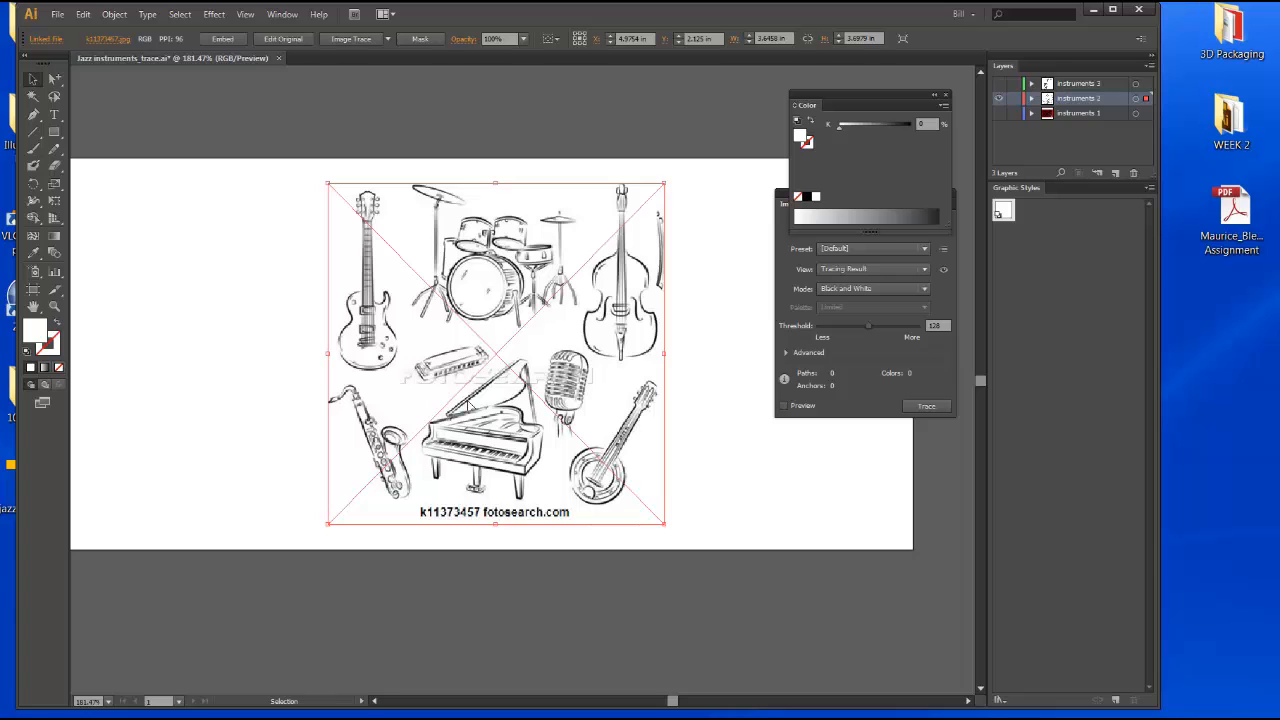
left_click_drag(843, 104, 856, 449)
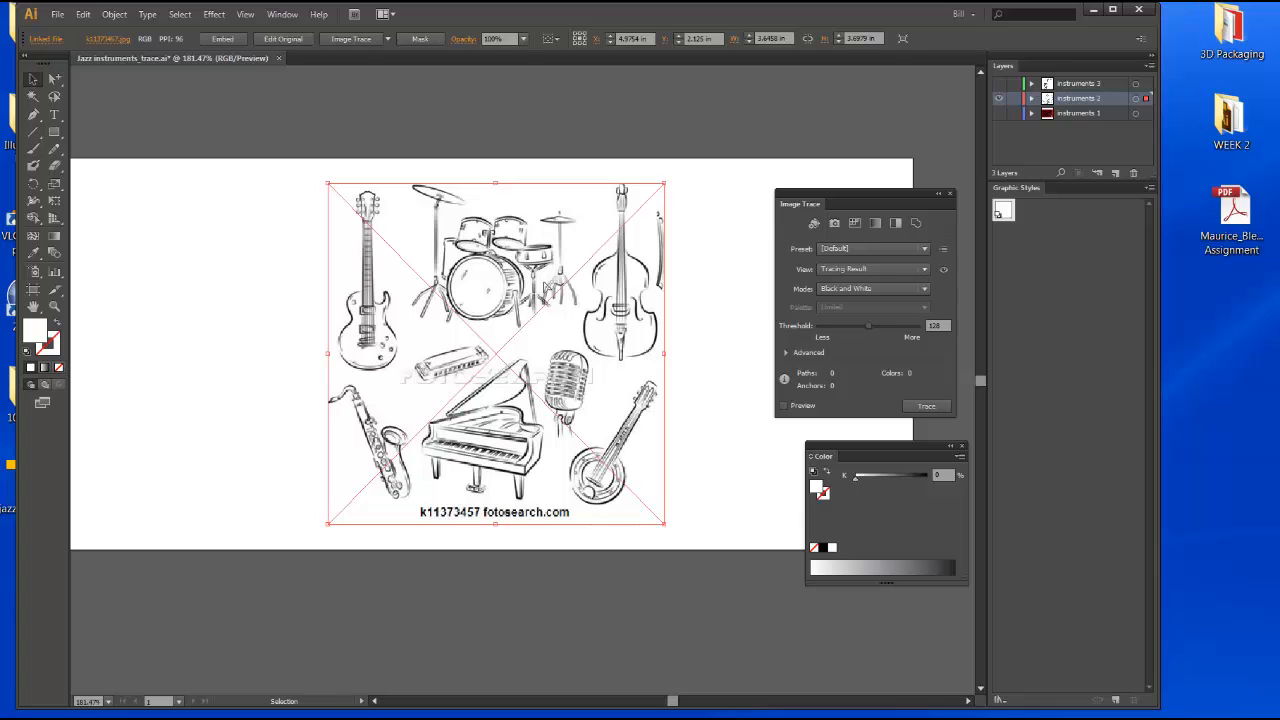
Step: Apply Image Trace with the default preset to the instruments 2 image
left_click(121, 16)
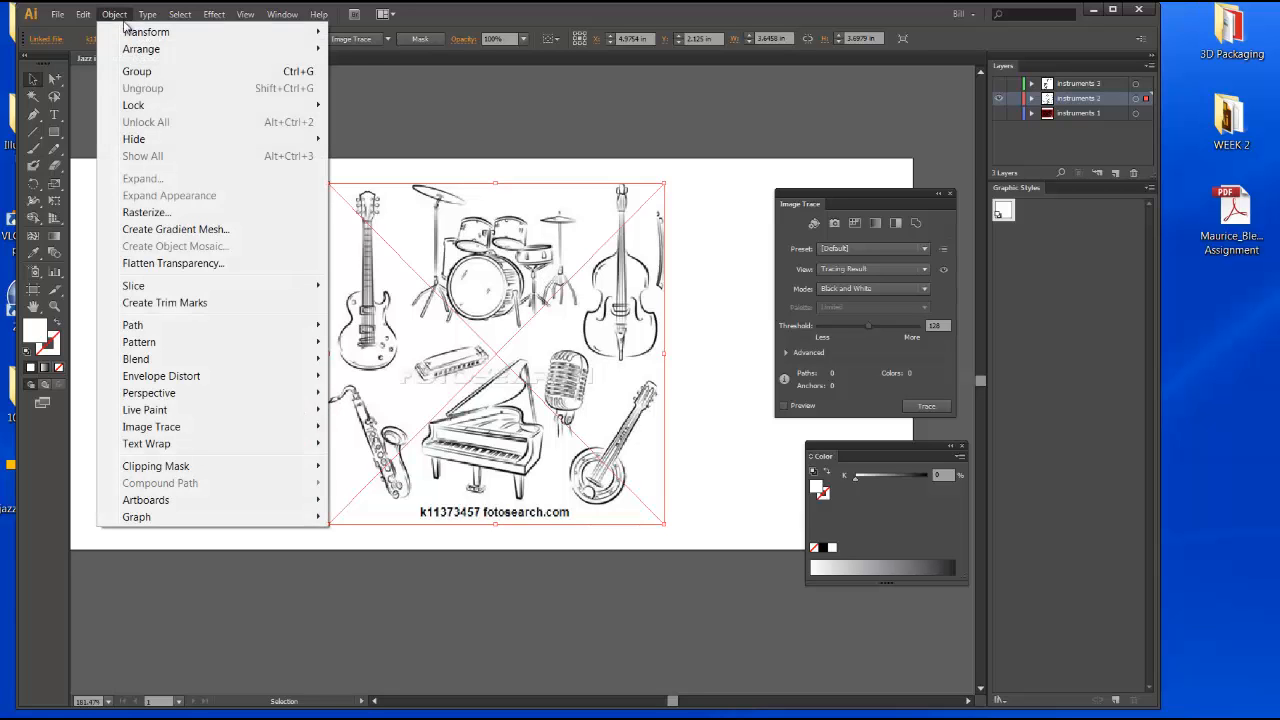
mouse_move(167, 428)
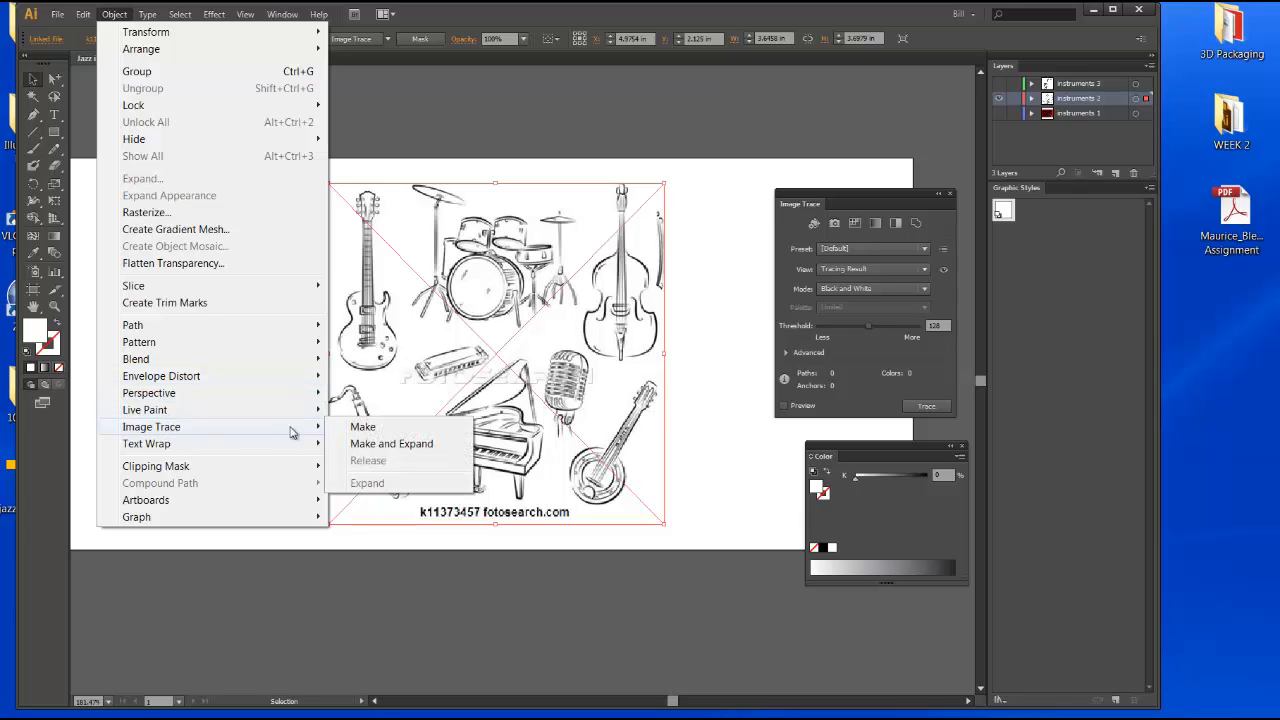
left_click(340, 428)
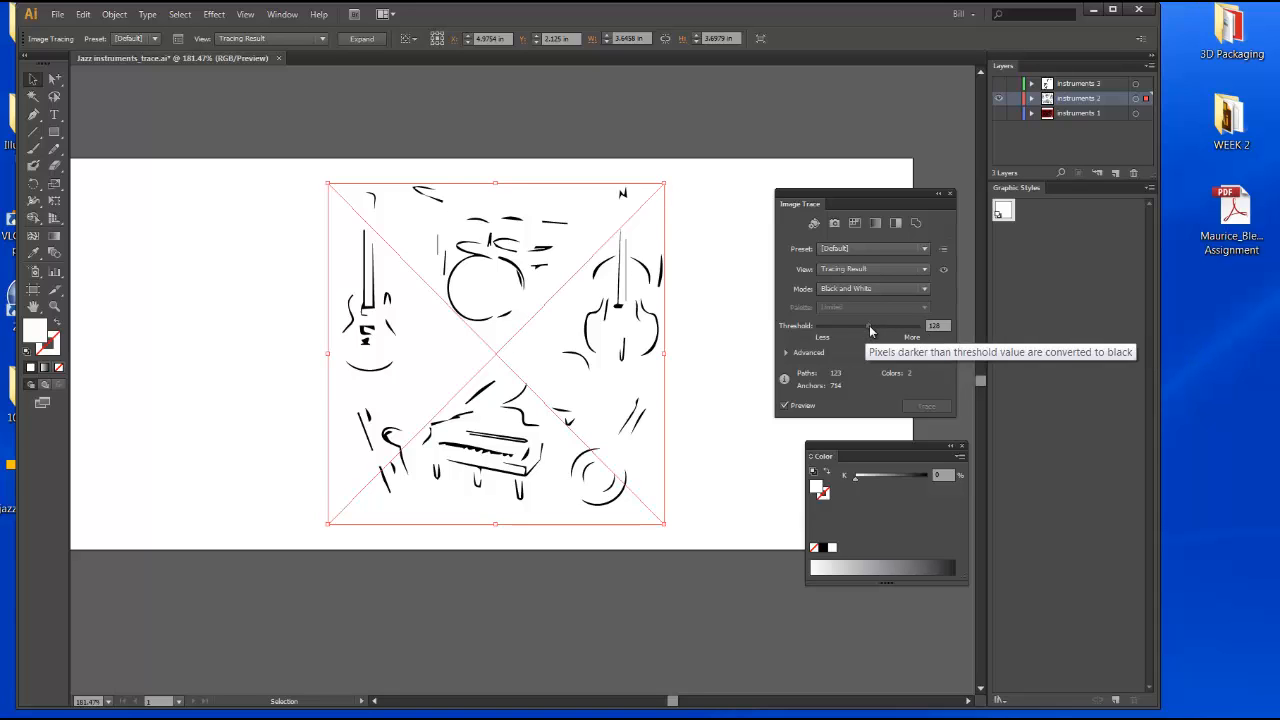
Step: Try different thresholds for the default trace, including 183 and 176, and end at 169
left_click_drag(869, 325, 881, 326)
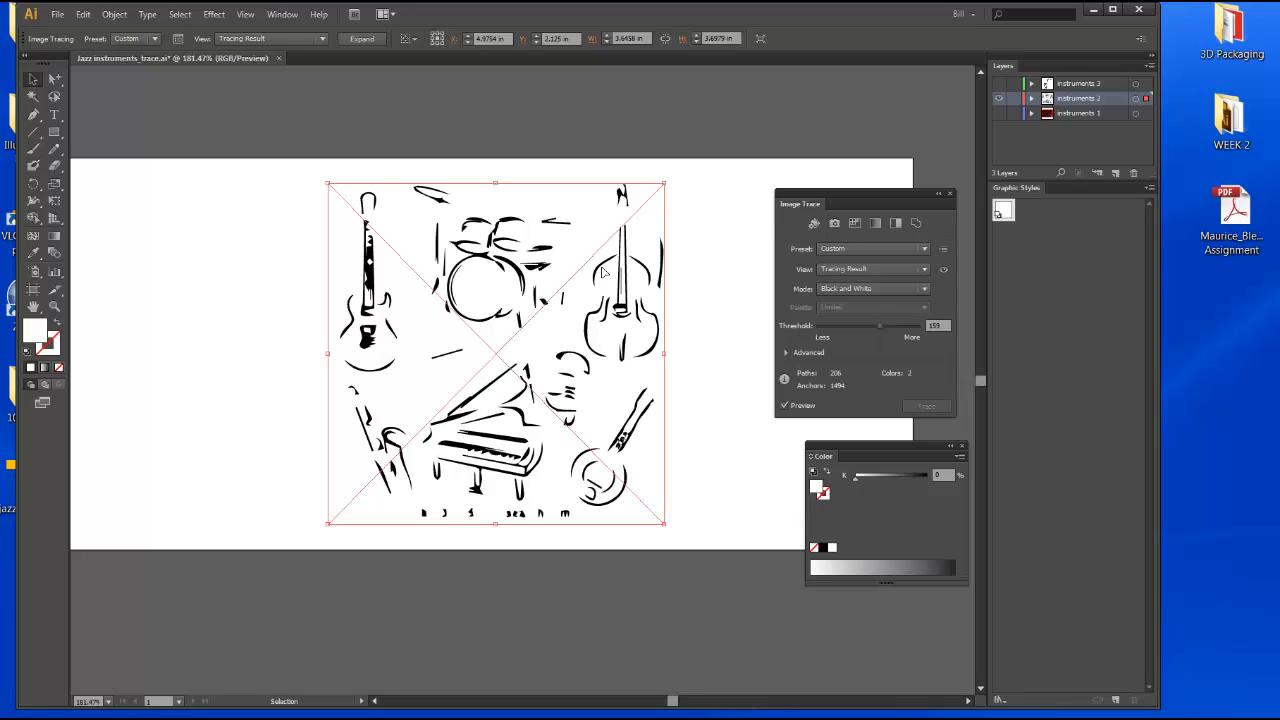
left_click_drag(879, 327, 887, 327)
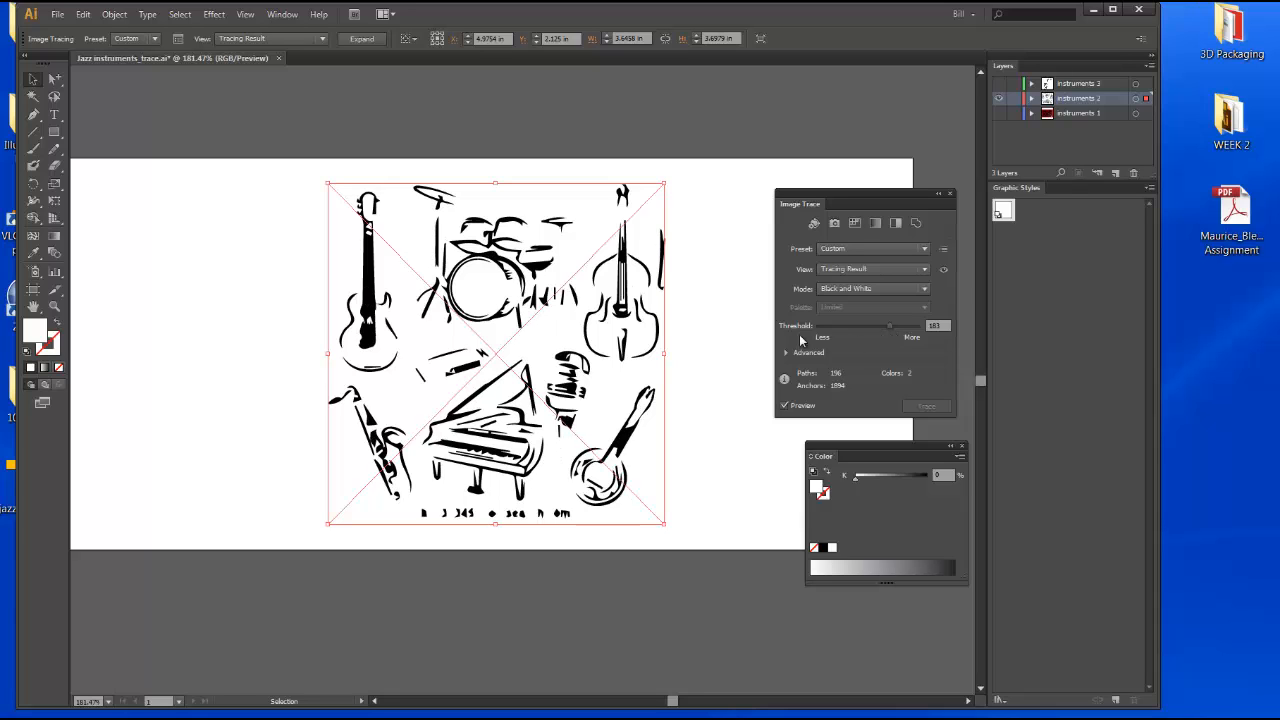
left_click_drag(892, 327, 886, 327)
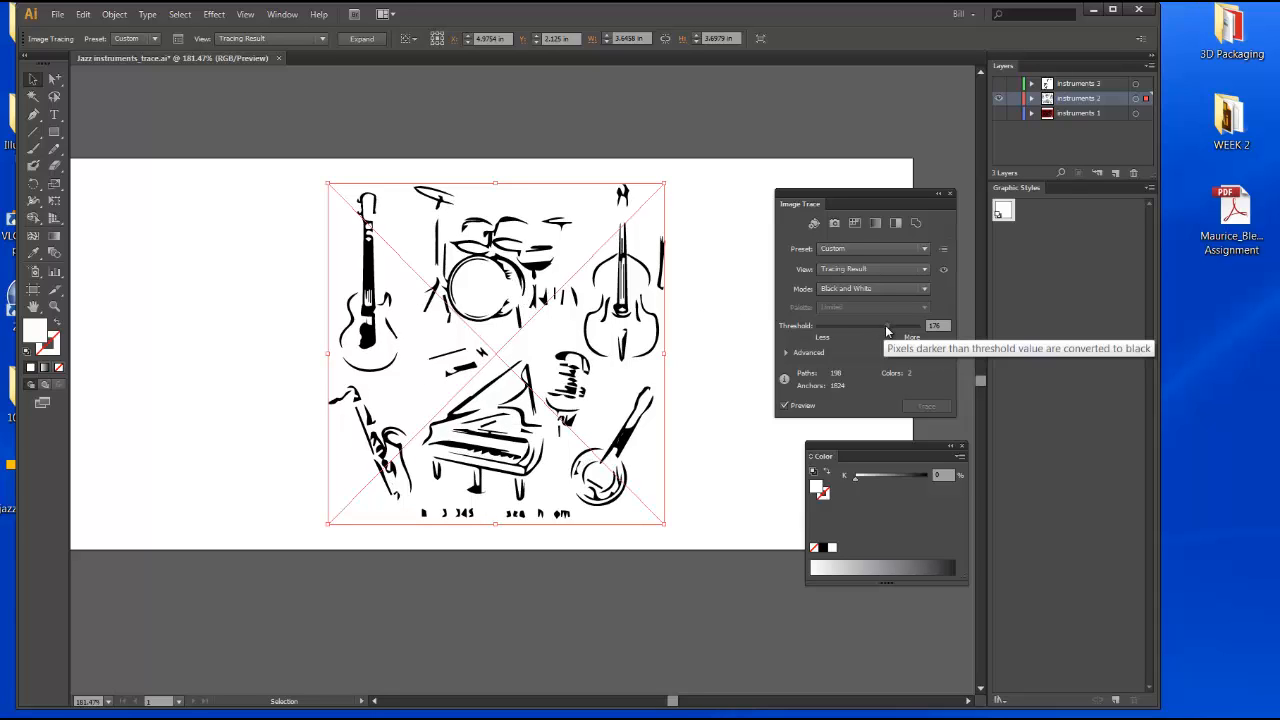
left_click_drag(885, 325, 882, 326)
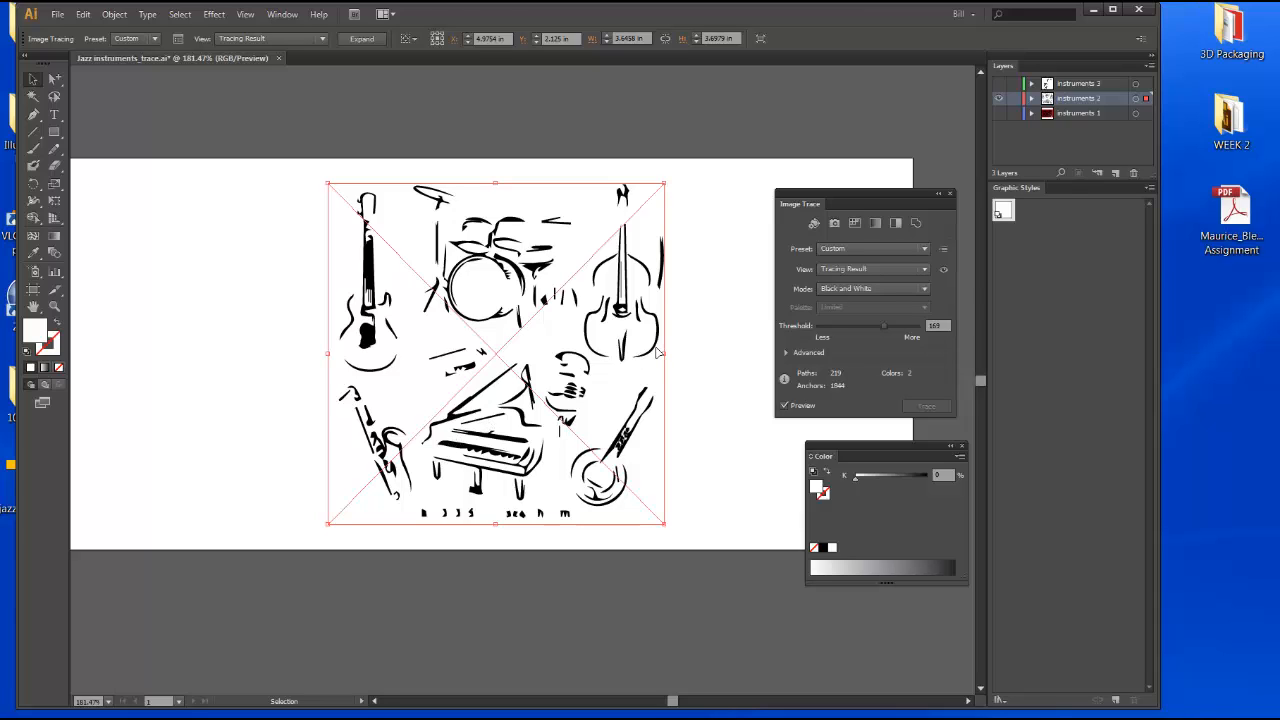
Step: Switch the trace to the Line Art preset and raise its threshold to 183
left_click(926, 249)
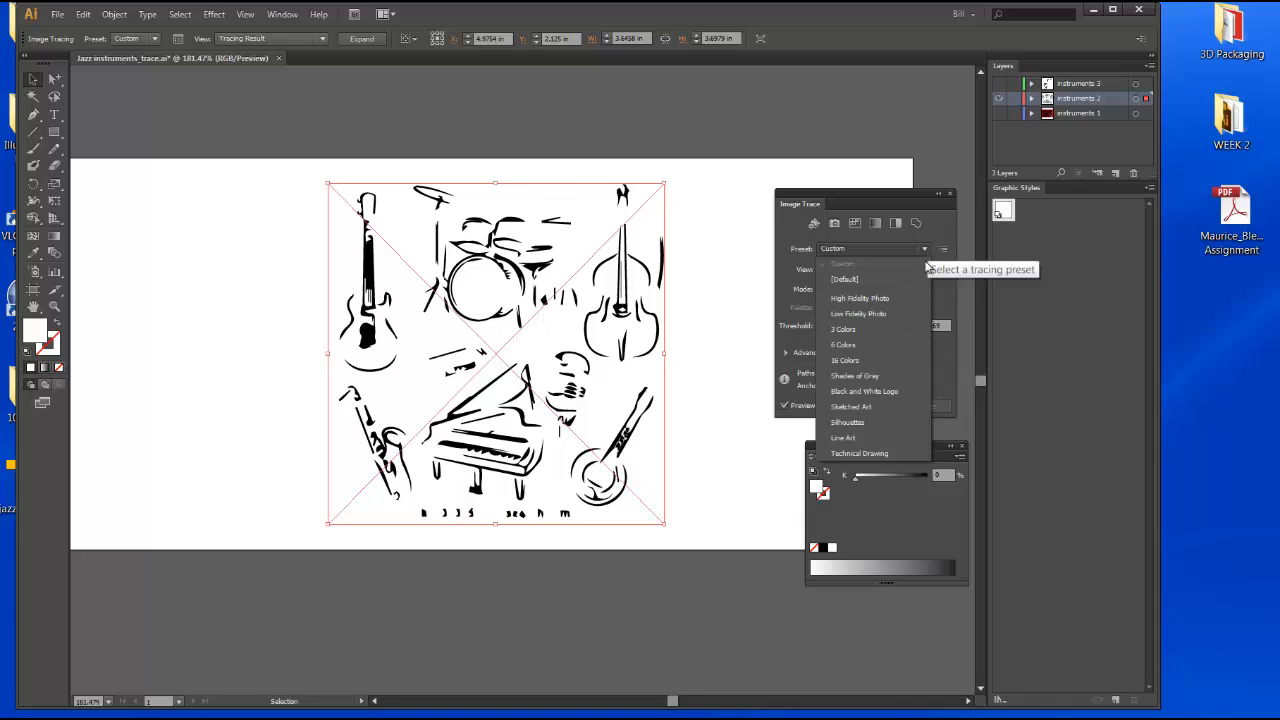
left_click(872, 438)
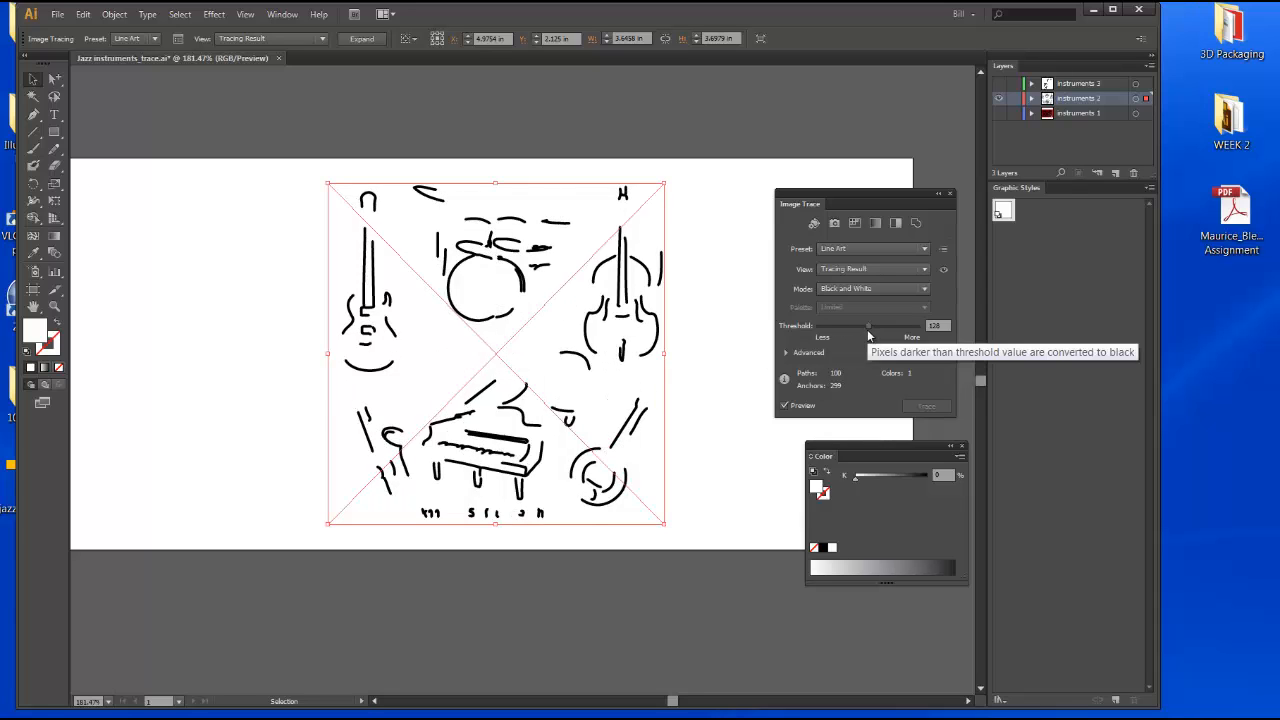
left_click_drag(867, 327, 869, 327)
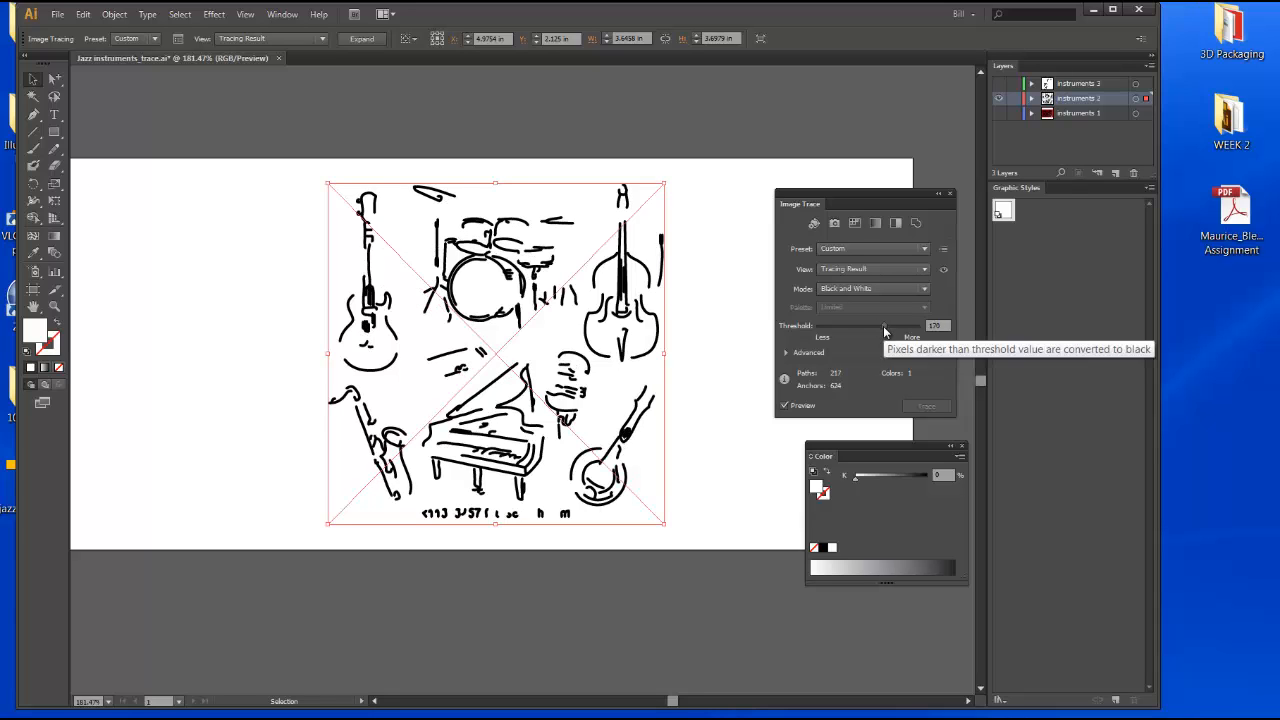
left_click_drag(883, 325, 888, 326)
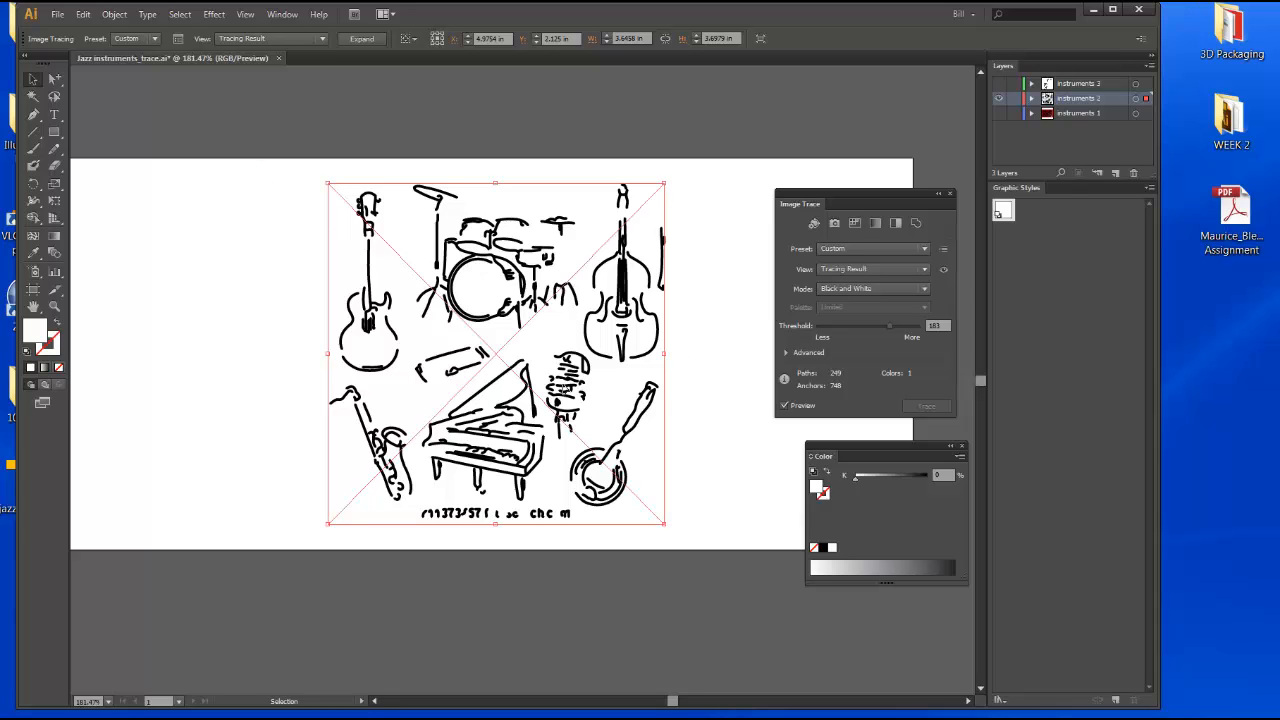
Step: Expand the line art trace into editable paths, then select the resulting group to check it and deselect it
left_click(115, 15)
mouse_move(168, 430)
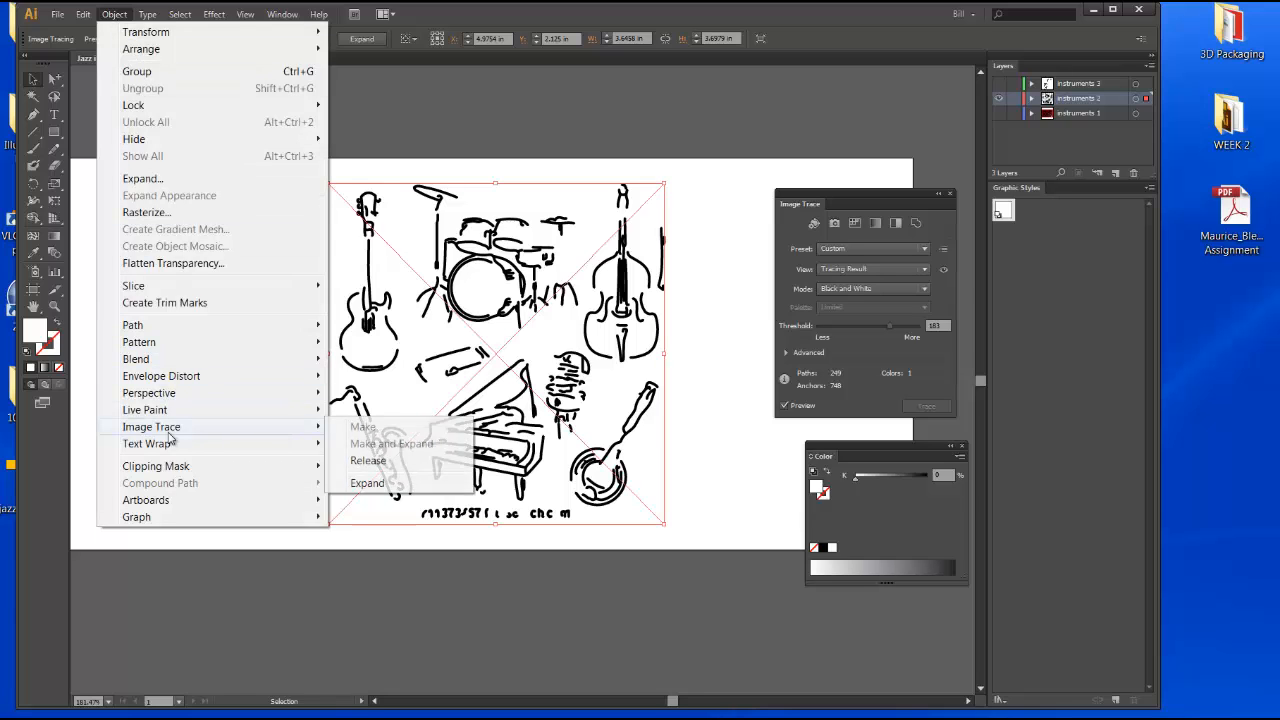
left_click(358, 483)
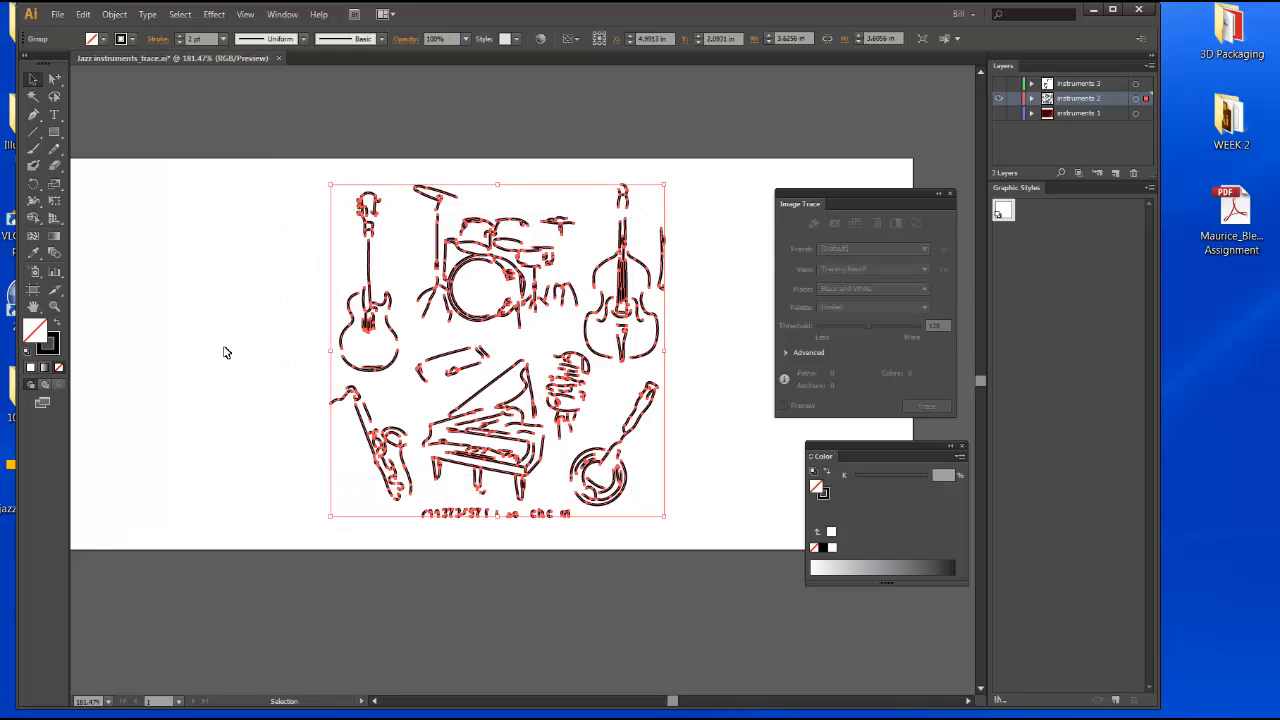
left_click(224, 350)
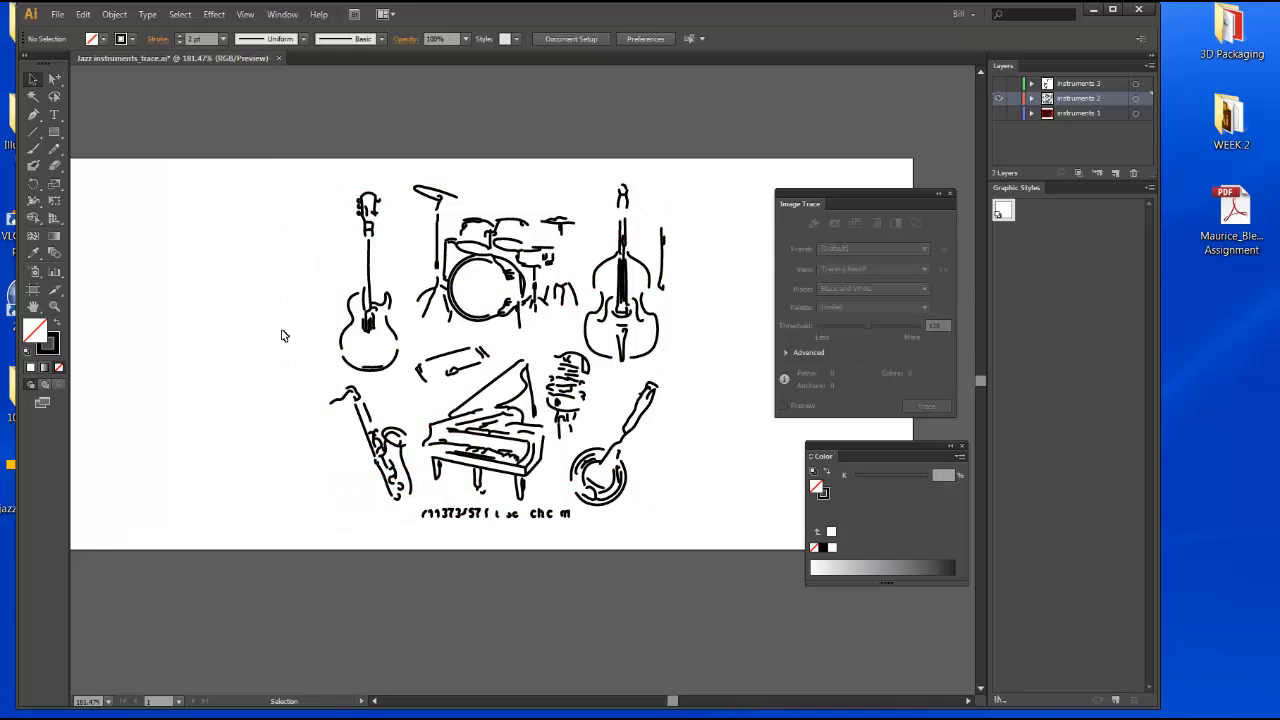
left_click(342, 338)
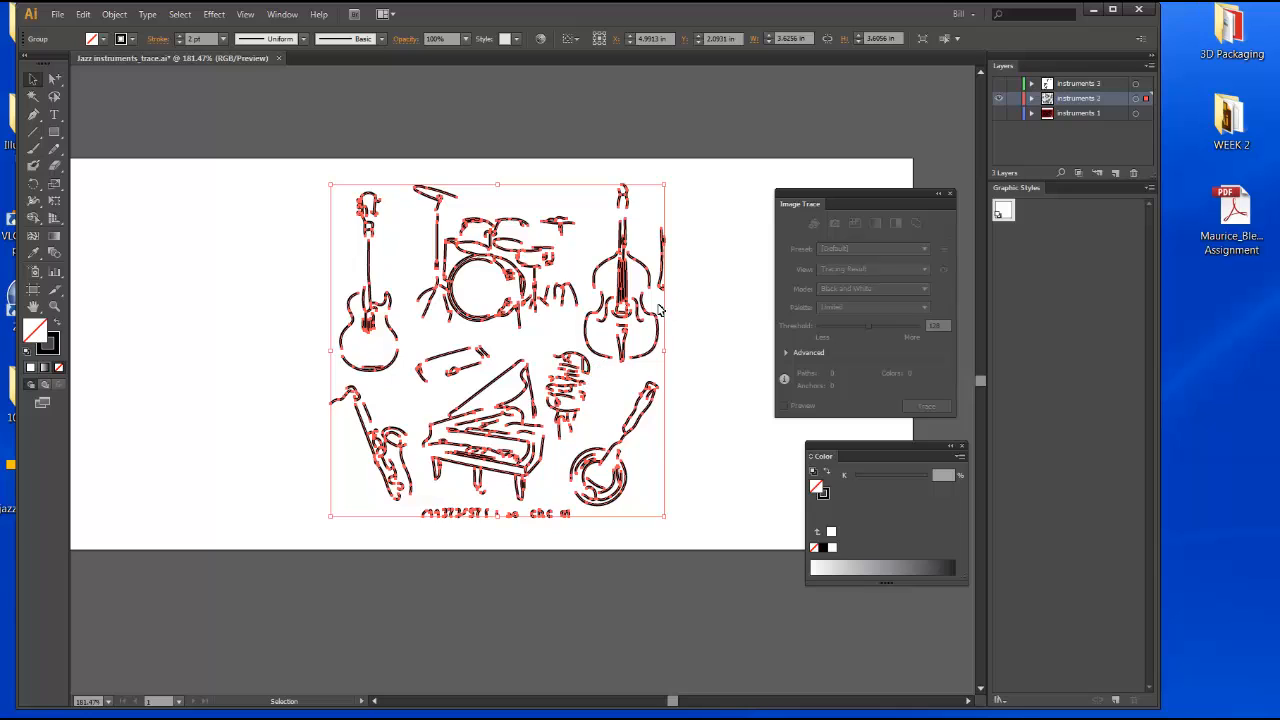
left_click(340, 268)
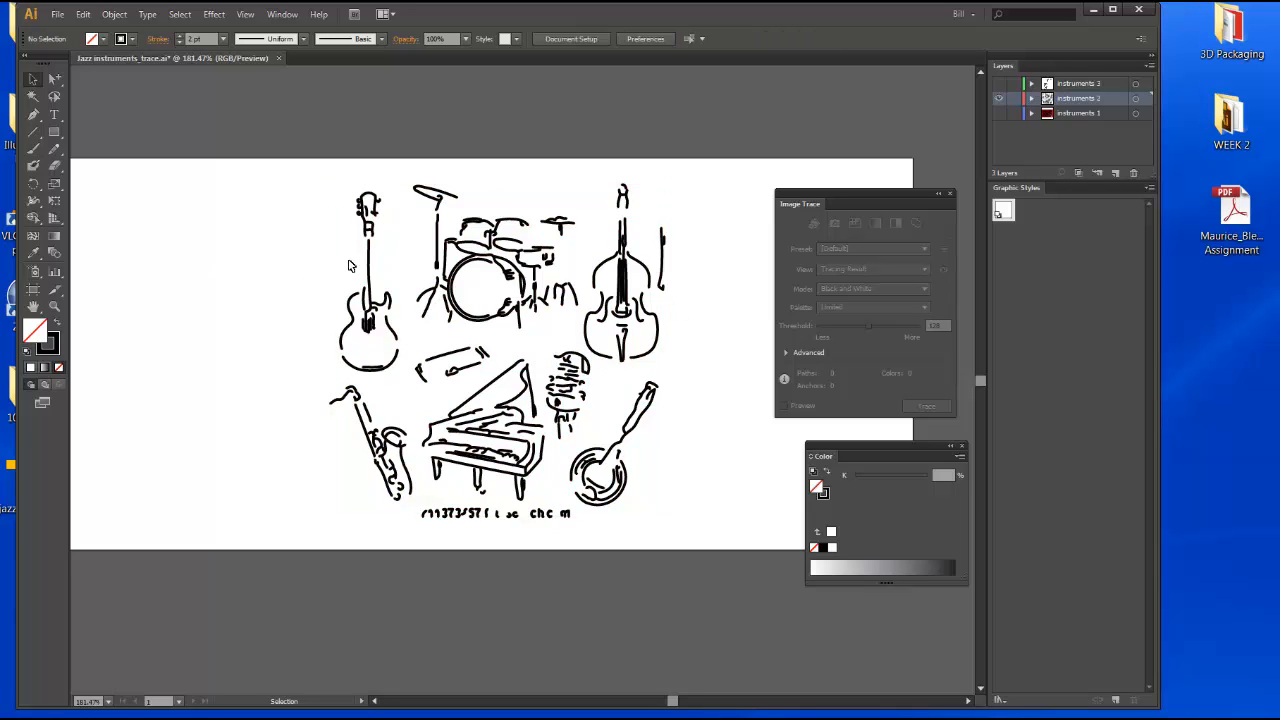
left_click_drag(259, 212, 353, 261)
Step: Convert the strokes of the expanded instruments group to filled shapes with Outline Stroke and deselect the artwork
left_click(364, 207)
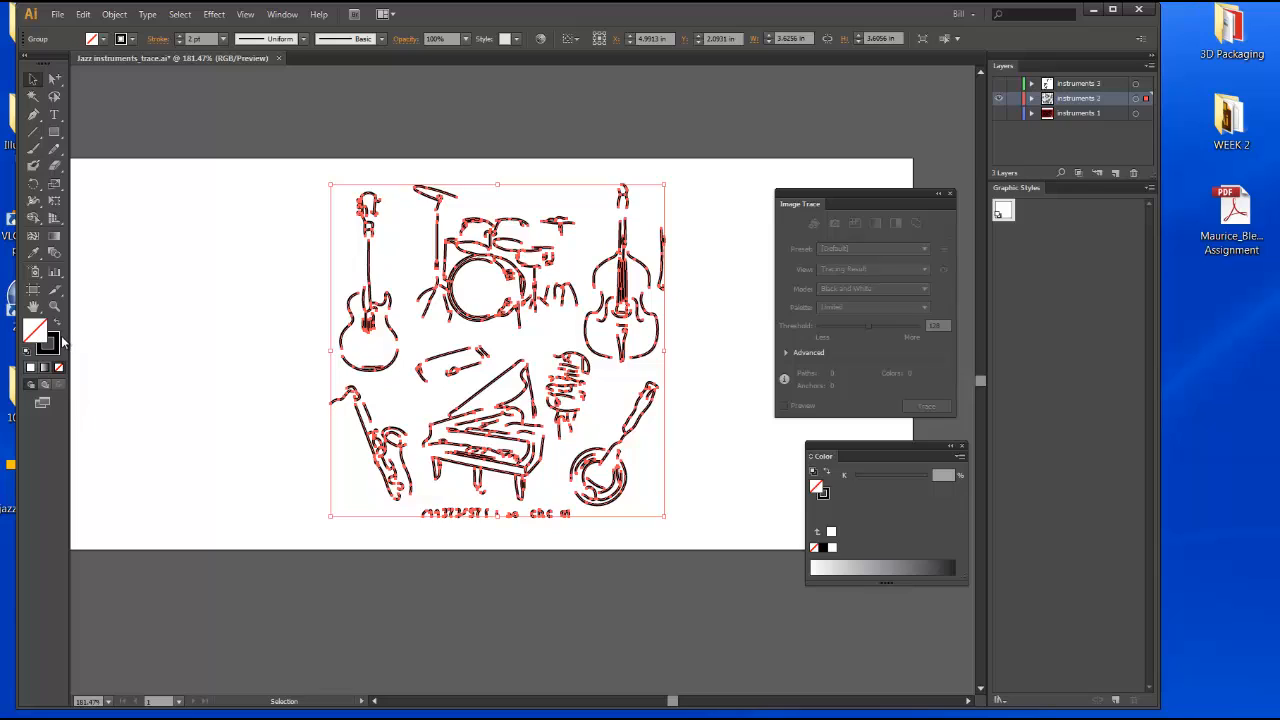
left_click(57, 343)
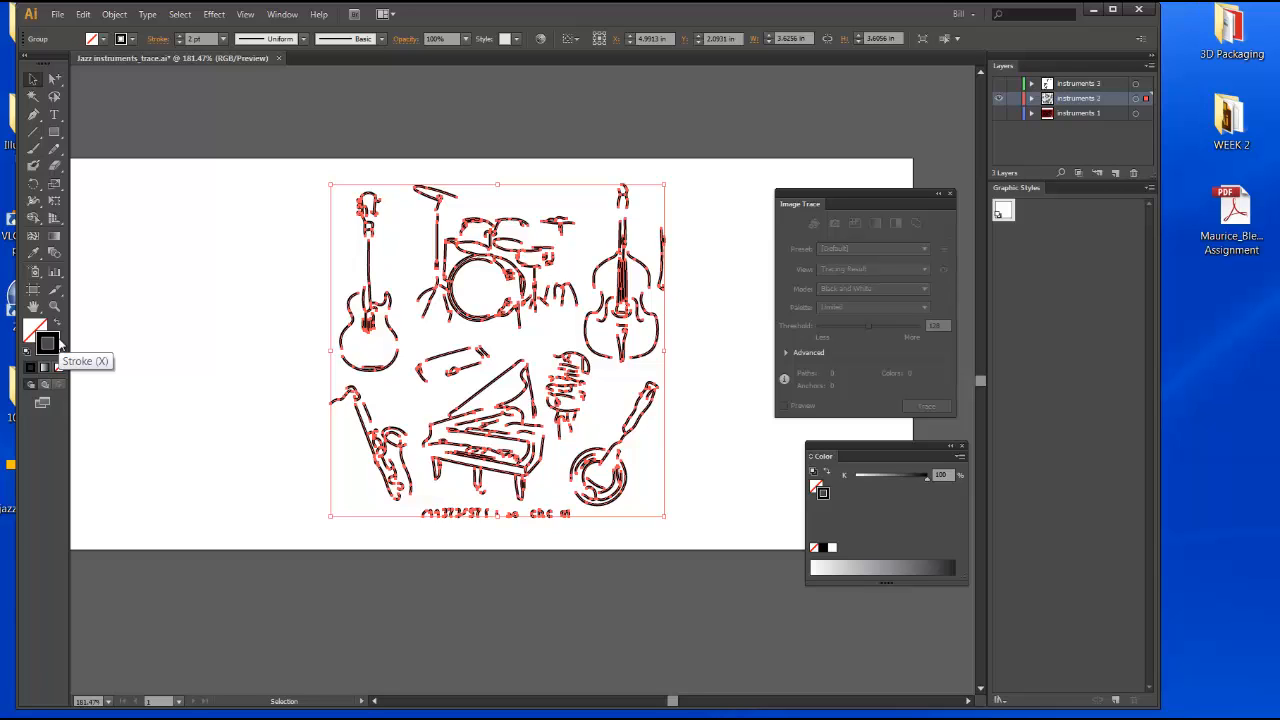
left_click(117, 15)
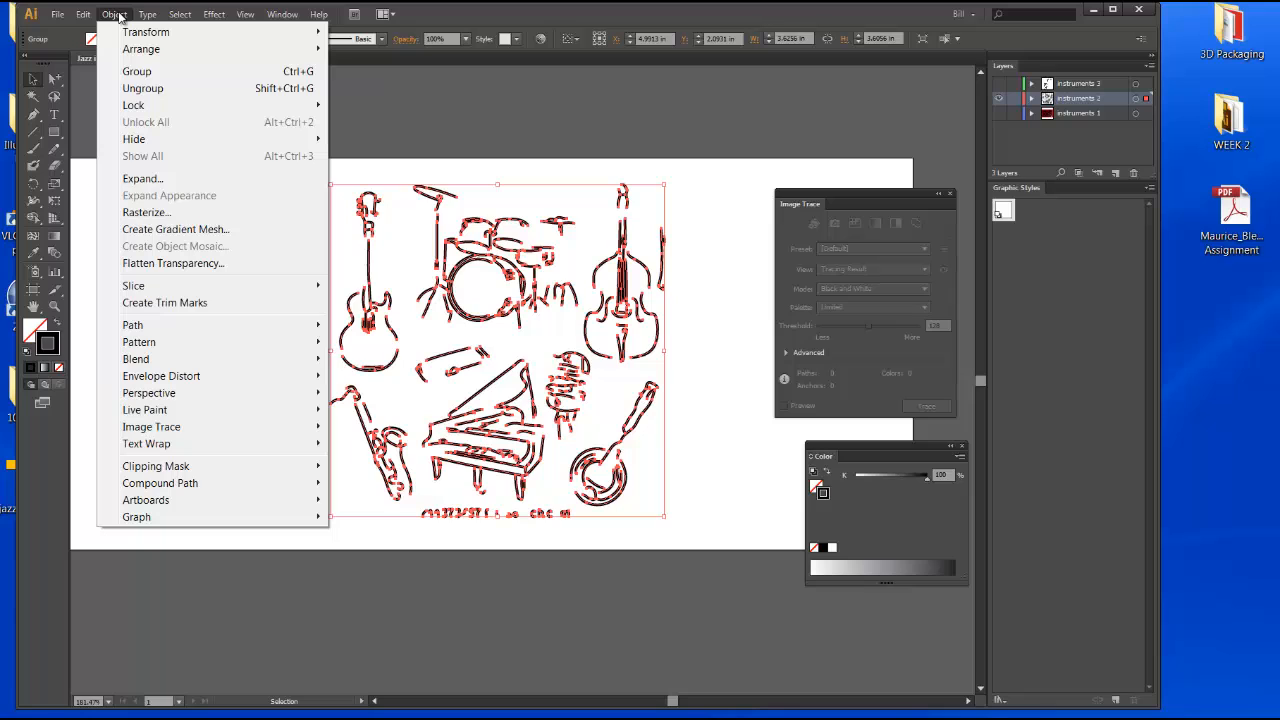
mouse_move(171, 328)
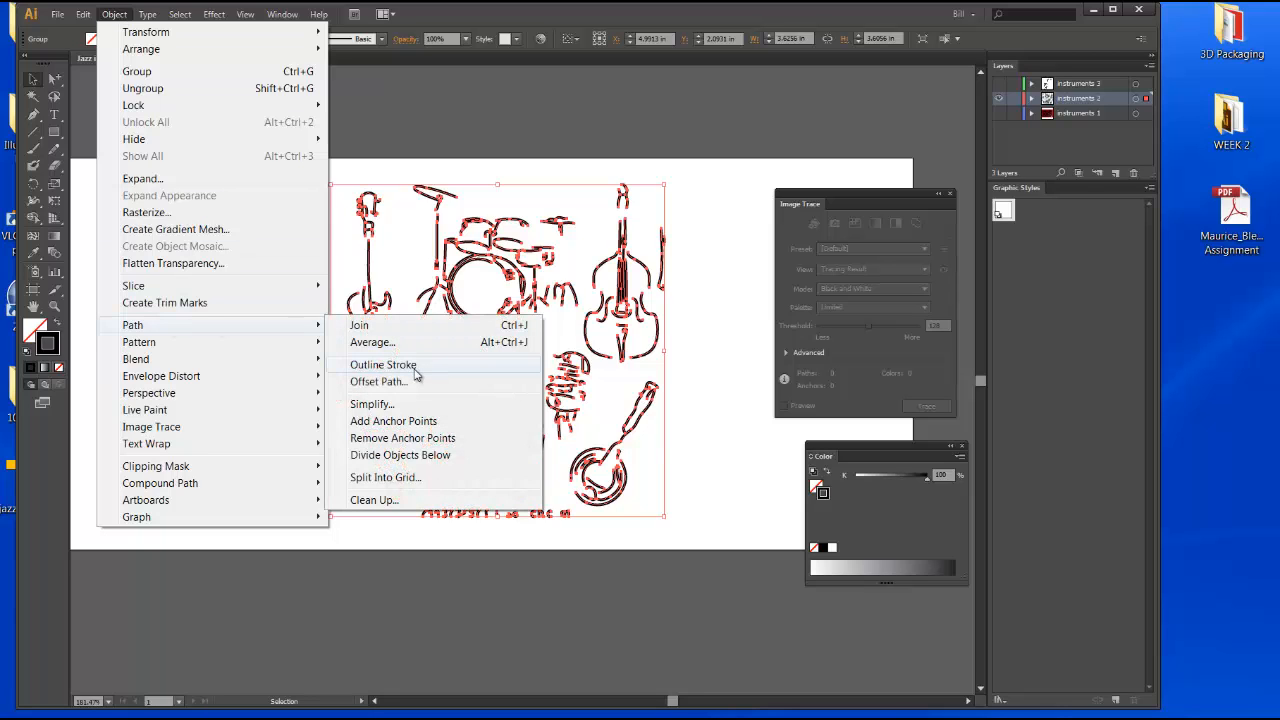
left_click(383, 365)
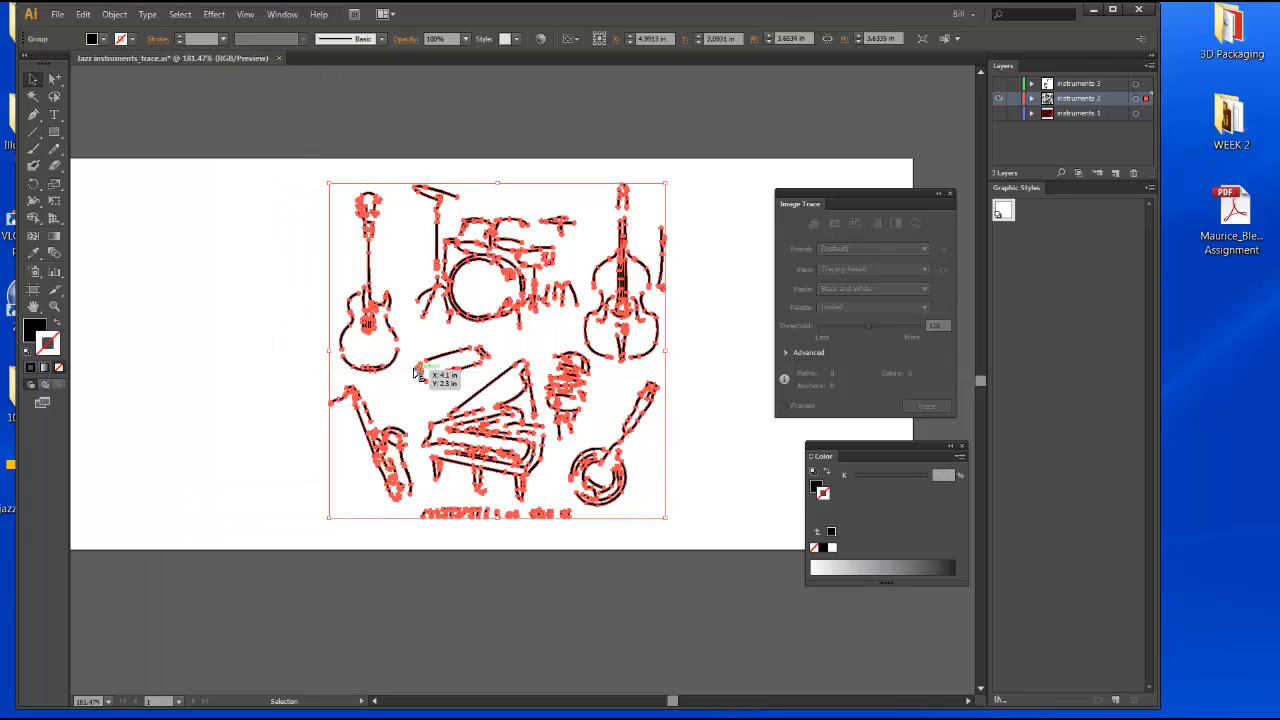
left_click(263, 294)
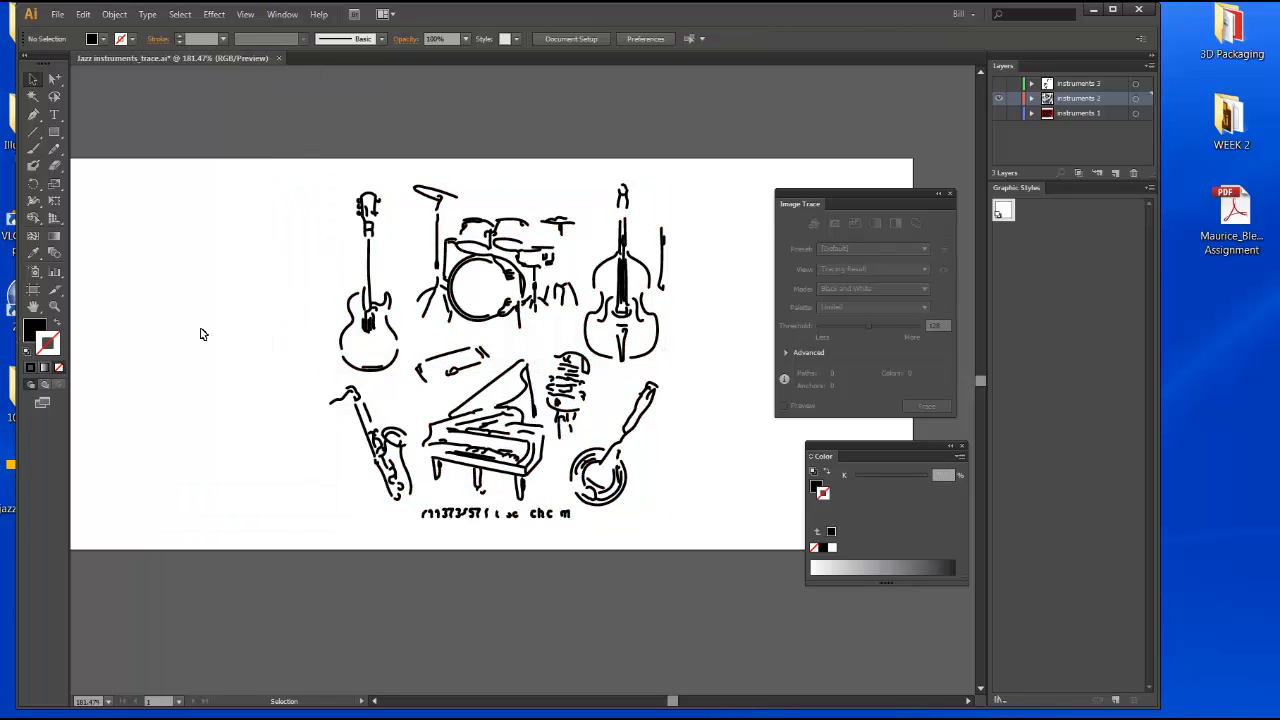
Step: Ungroup the outlined instruments artwork into separate pieces and deselect it
left_click(55, 306)
left_click_drag(324, 185, 411, 376)
left_click(33, 78)
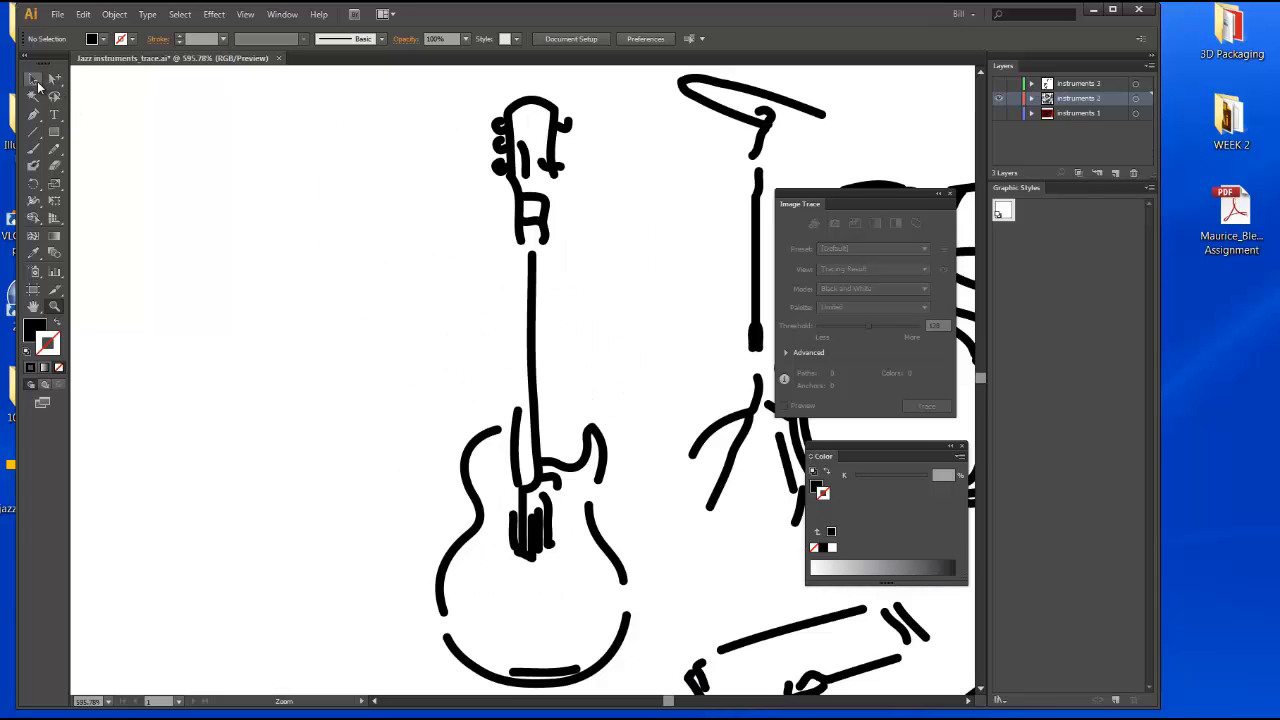
left_click(518, 190)
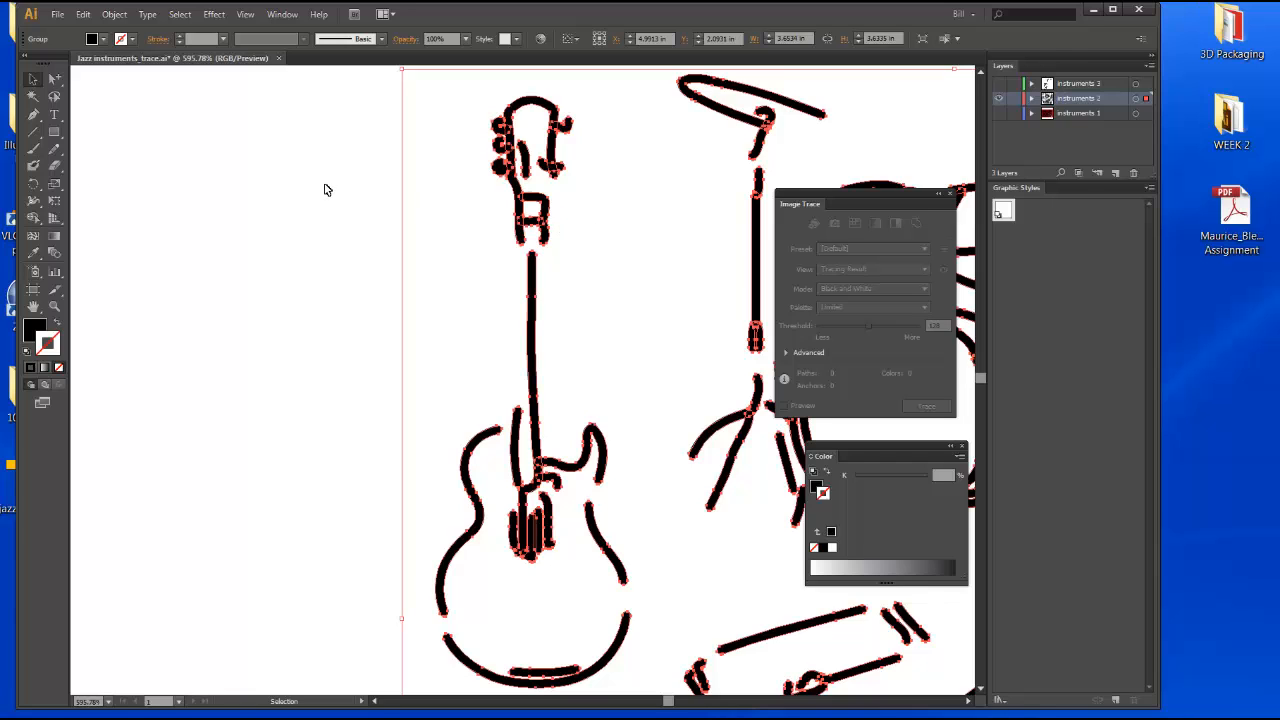
left_click(114, 14)
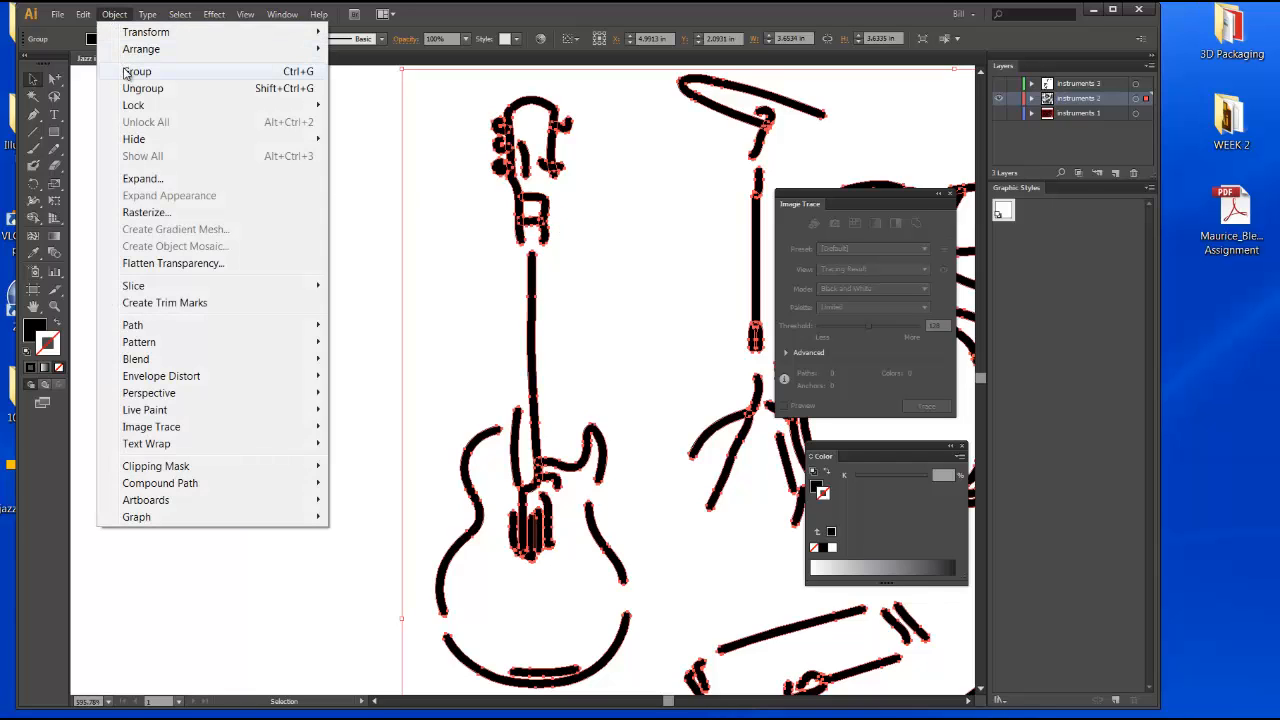
left_click(125, 71)
left_click(409, 191)
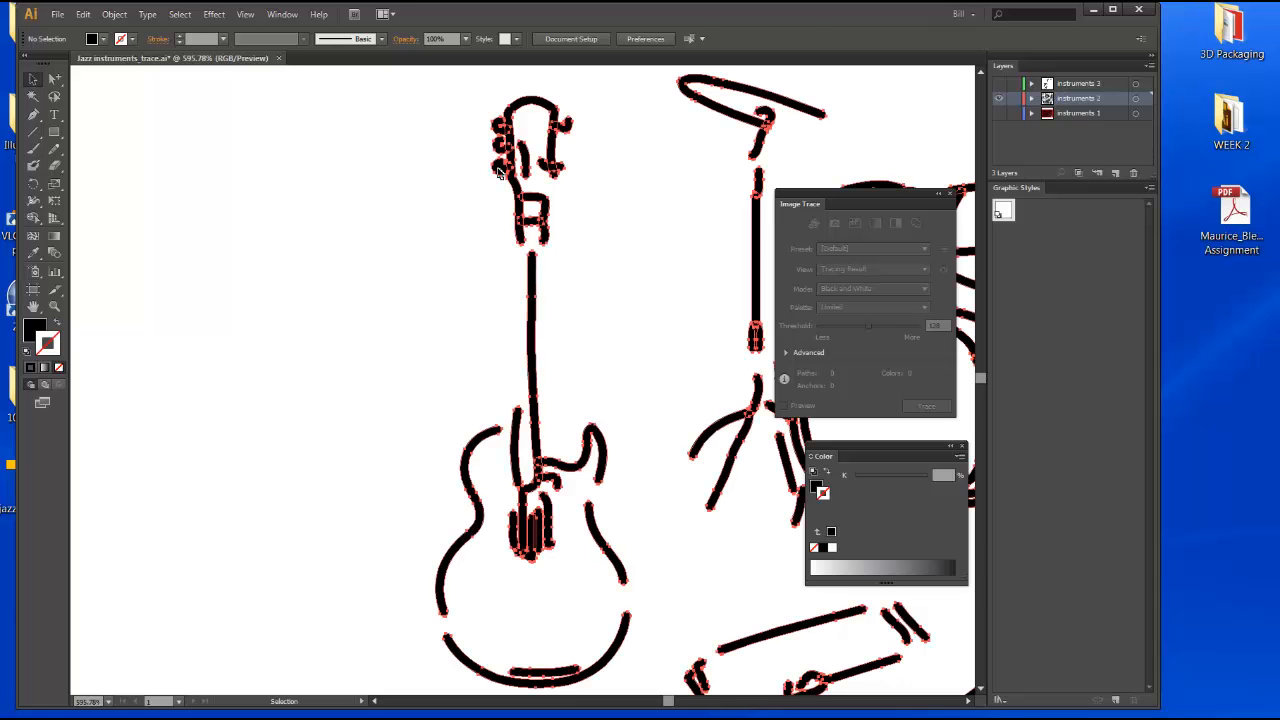
left_click(498, 170)
left_click(114, 14)
left_click(134, 88)
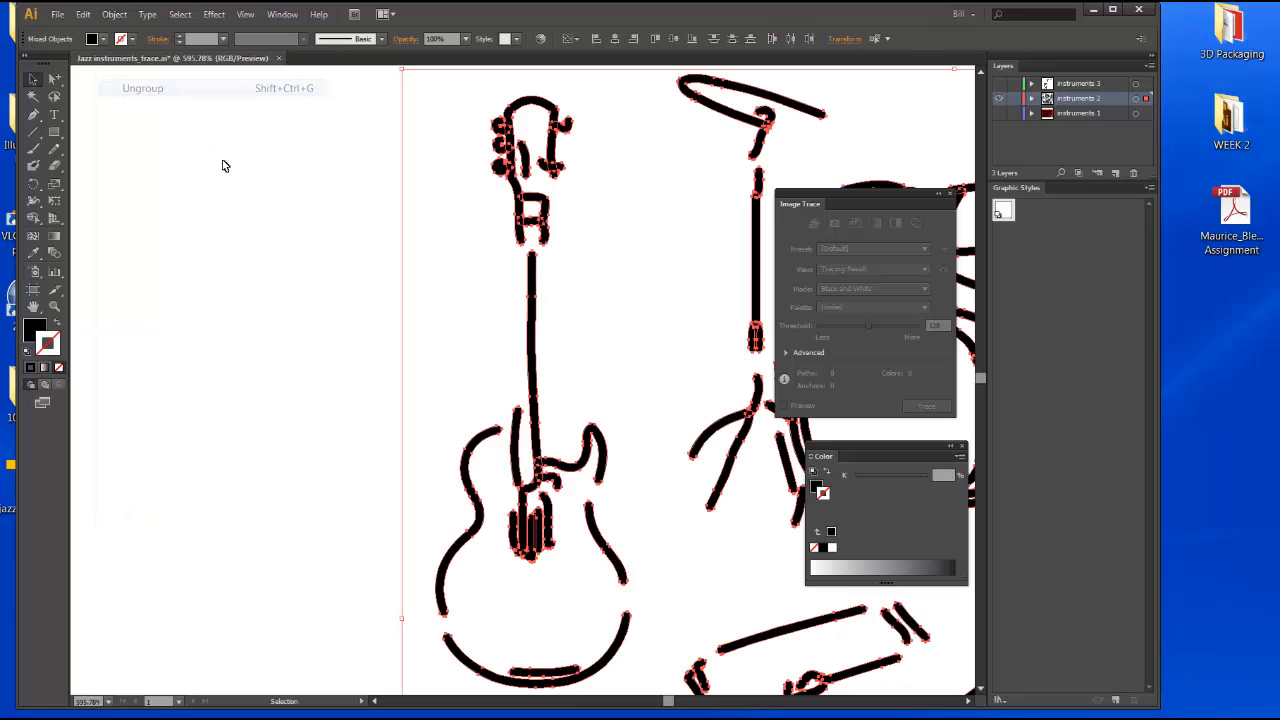
left_click(223, 166)
Step: Select individual pieces of the guitar's headstock to check that they are separate, and deselect them
left_click(522, 171)
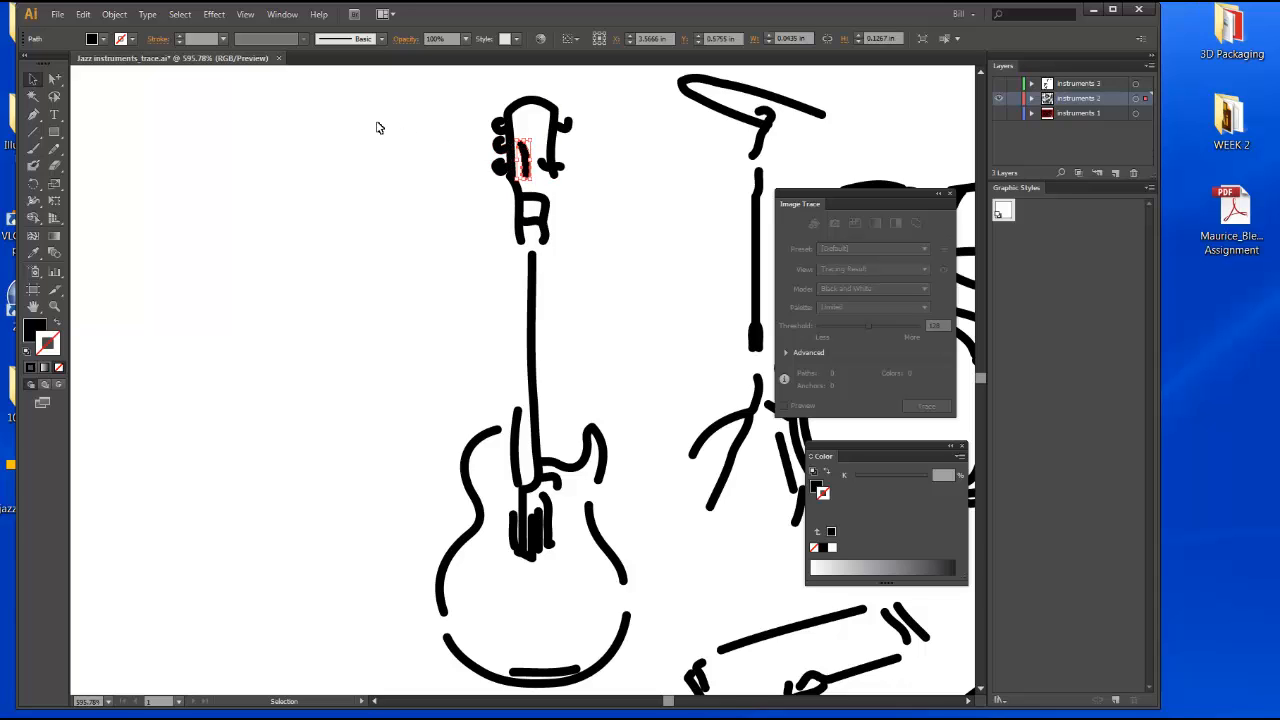
left_click(514, 107)
left_click(385, 101)
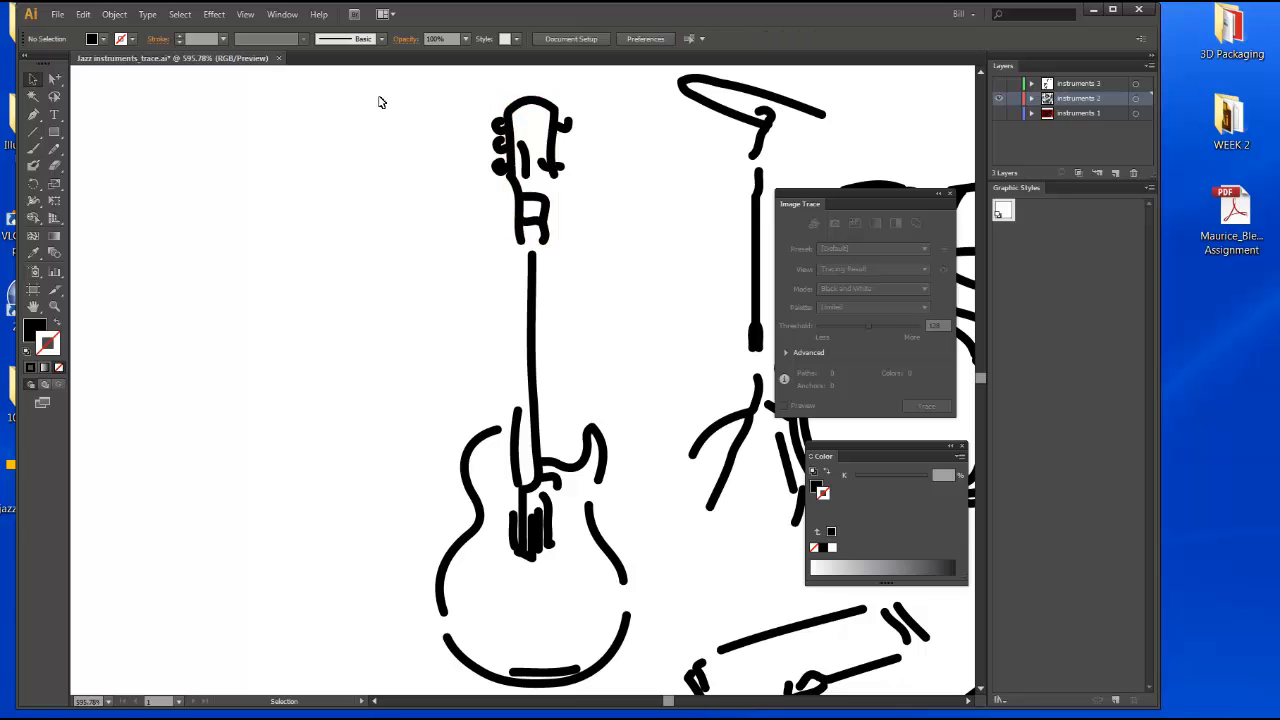
Step: Select all the pieces of the guitar, unite them with Pathfinder, and deselect the result
left_click_drag(424, 84, 643, 690)
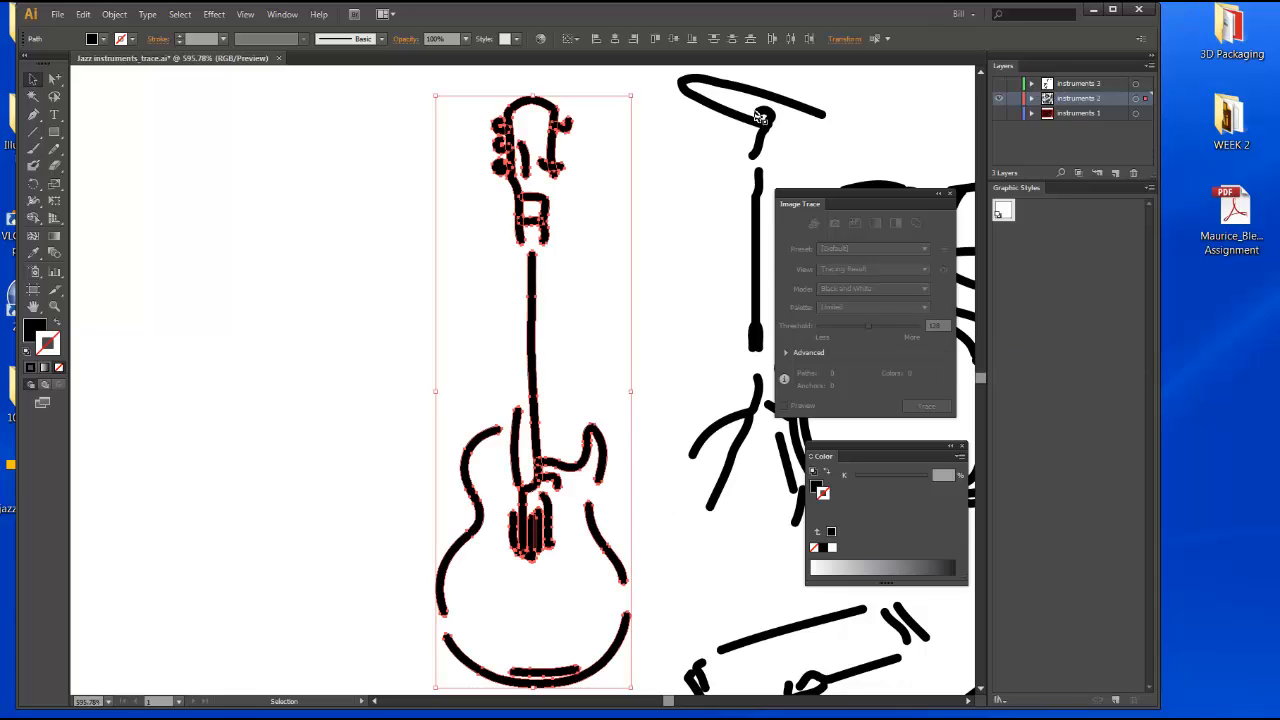
left_click(275, 18)
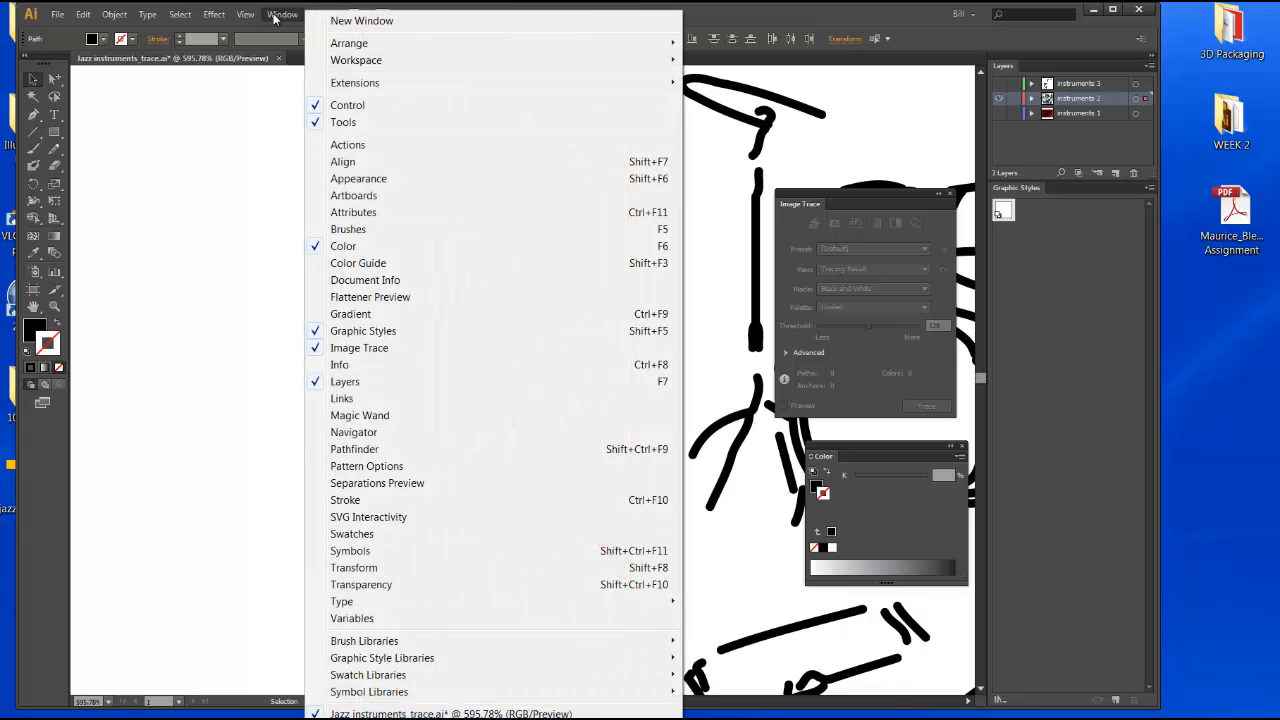
left_click(347, 450)
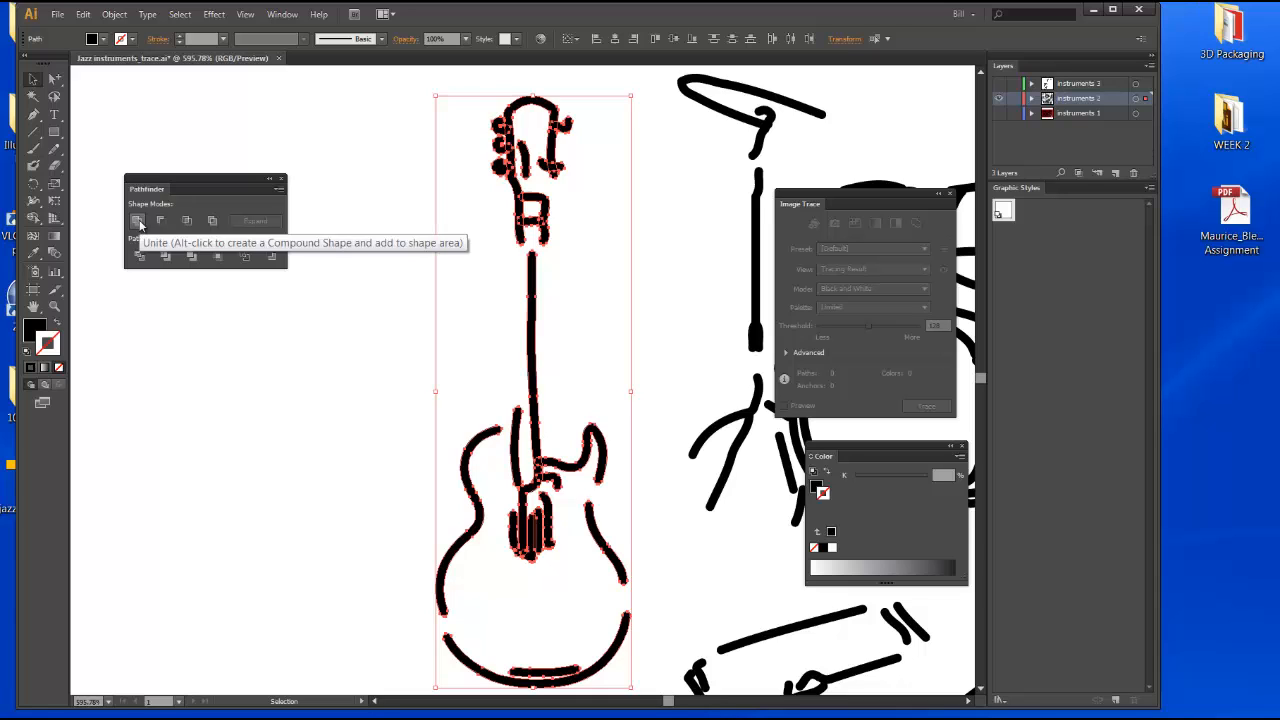
left_click(138, 222)
left_click(357, 123)
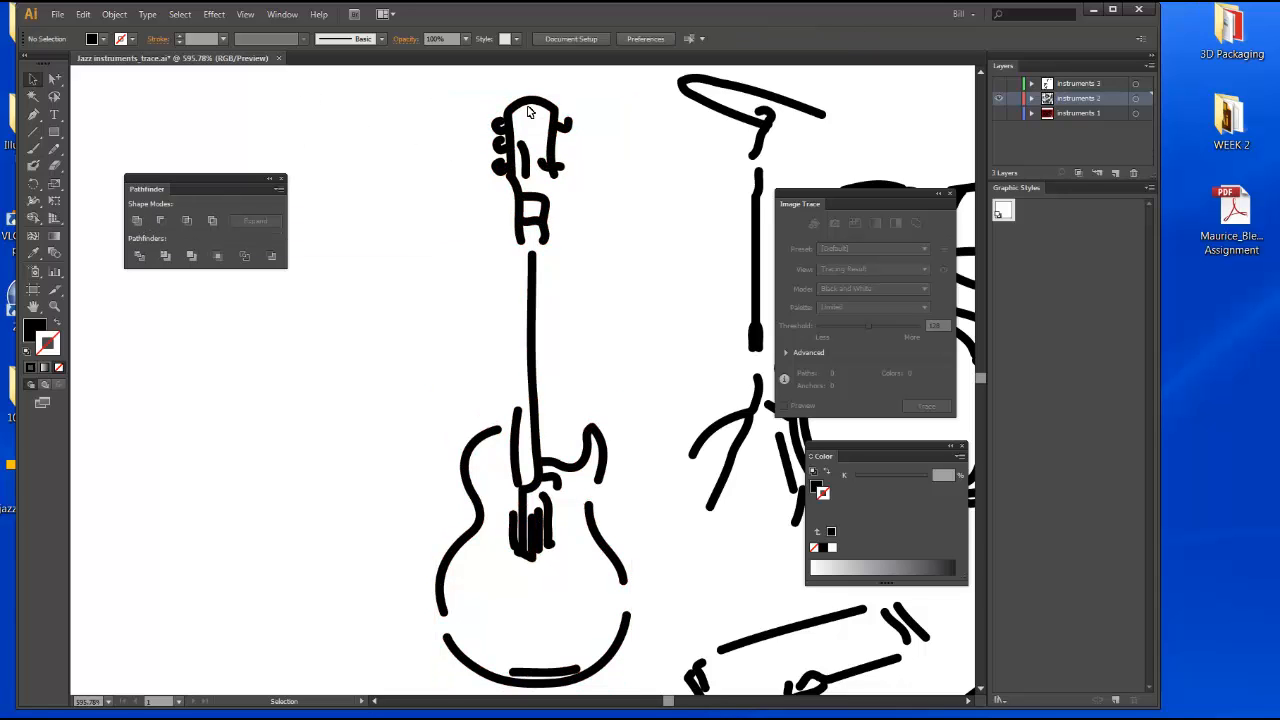
Step: Fill the united guitar with bright red (F90303) and switch the color mode from Grayscale to RGB
left_click(531, 334)
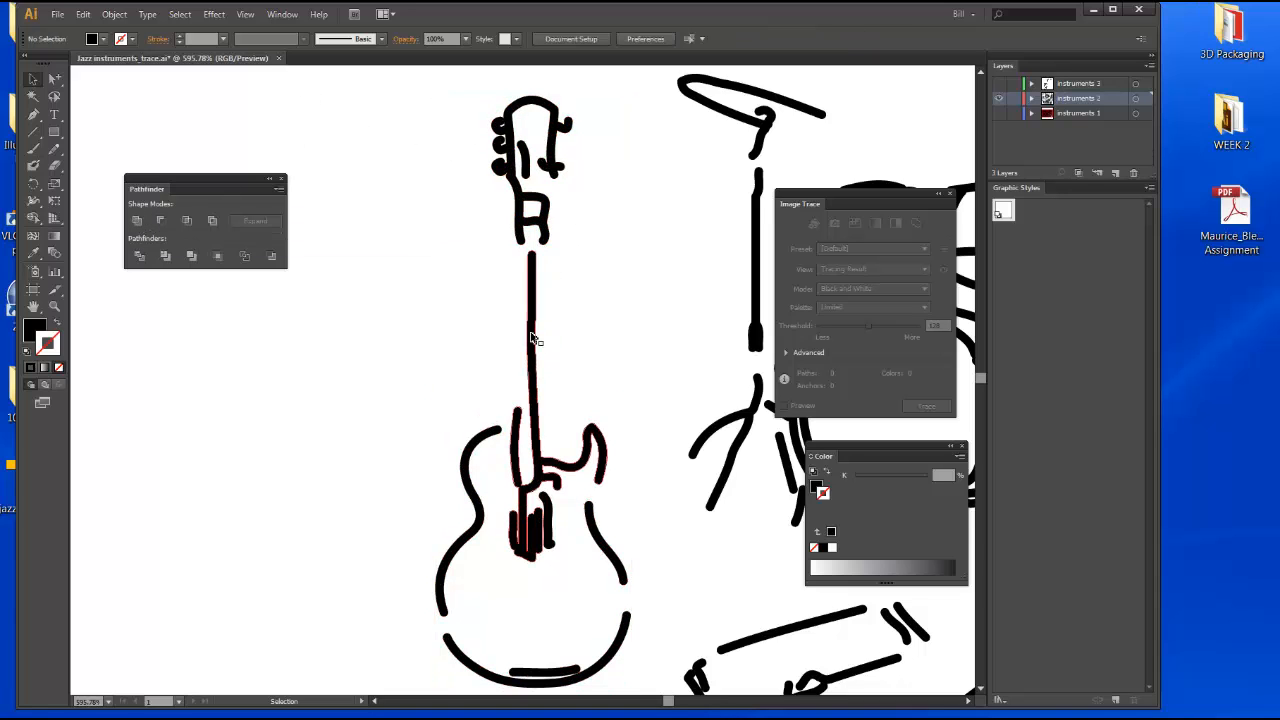
left_click(33, 333)
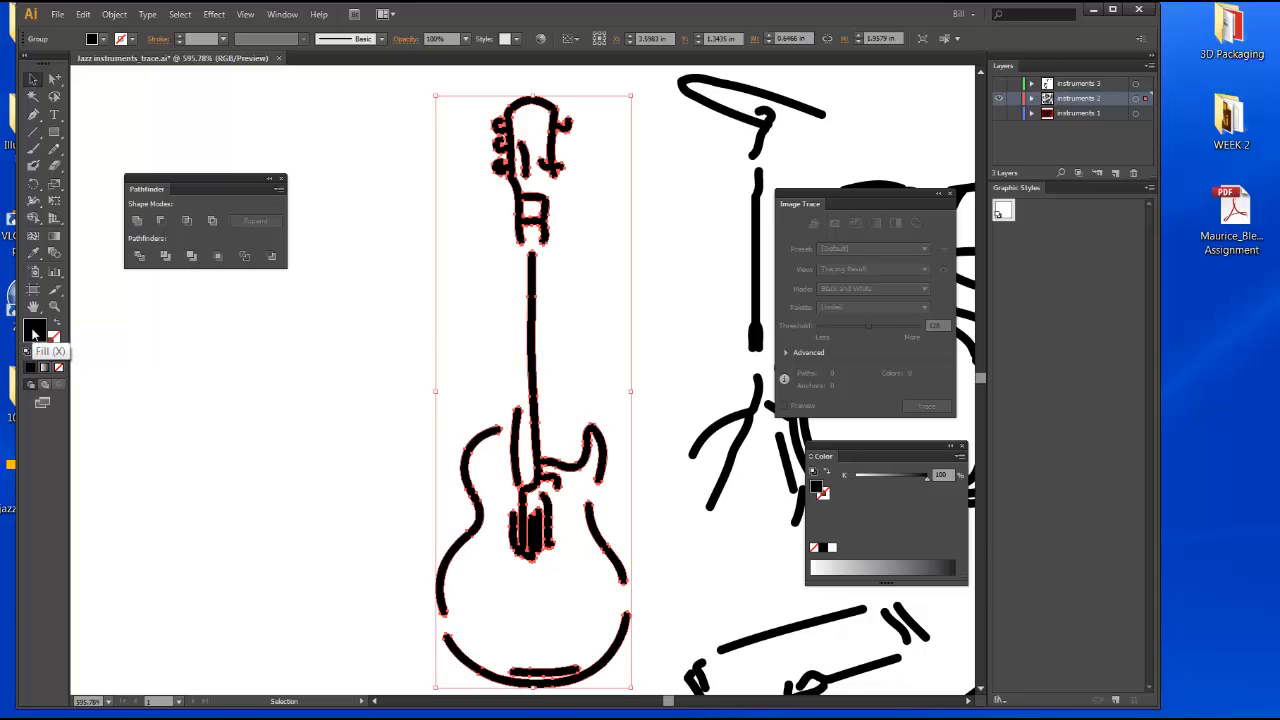
double_click(33, 333)
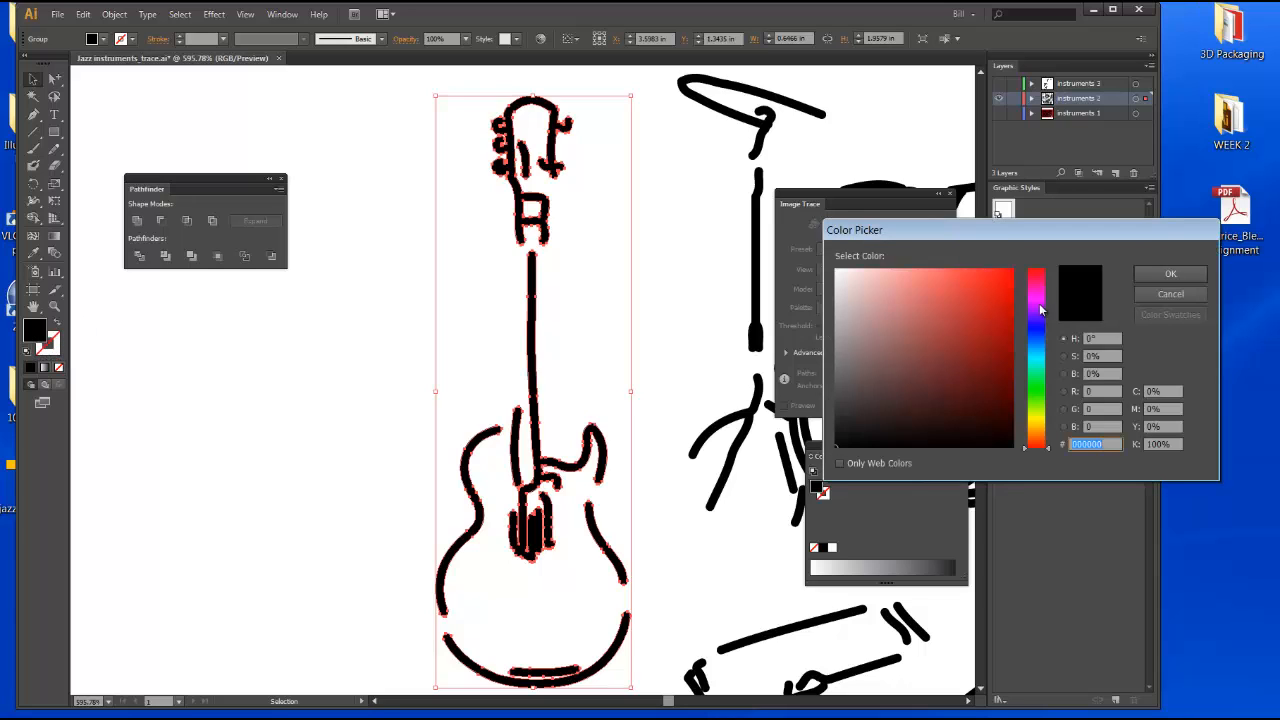
left_click(1013, 271)
left_click(1170, 273)
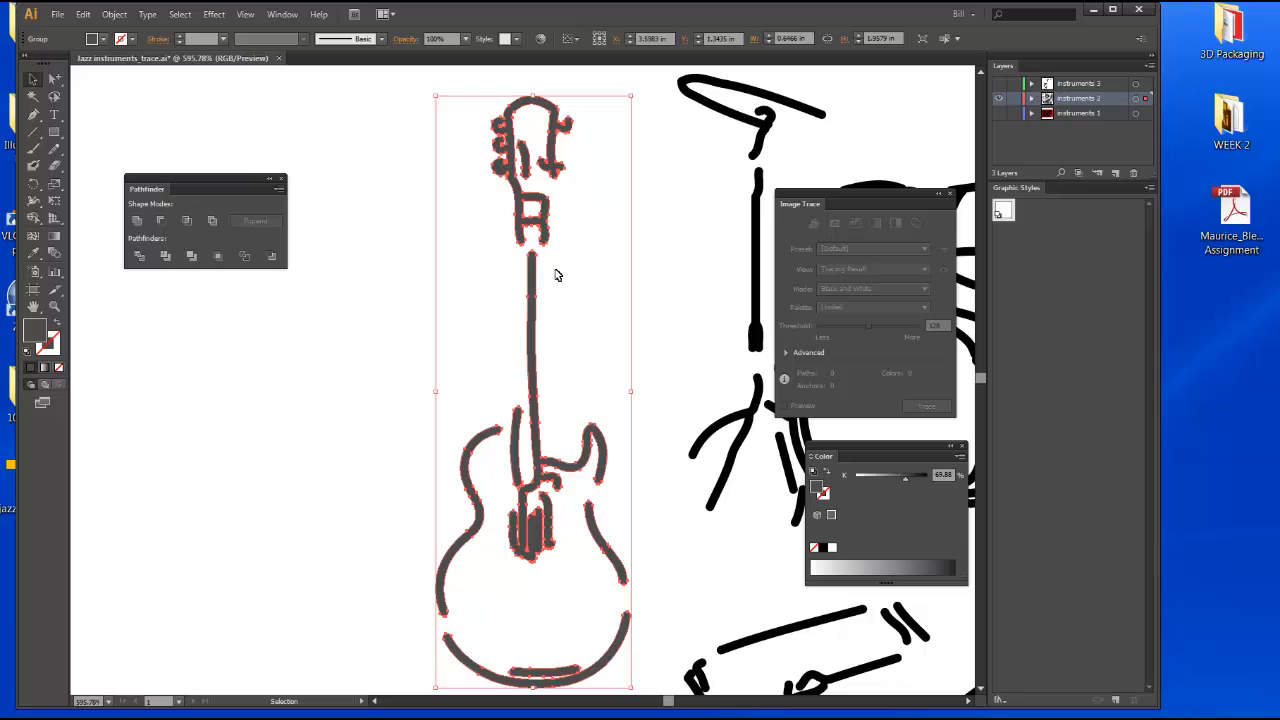
left_click(960, 455)
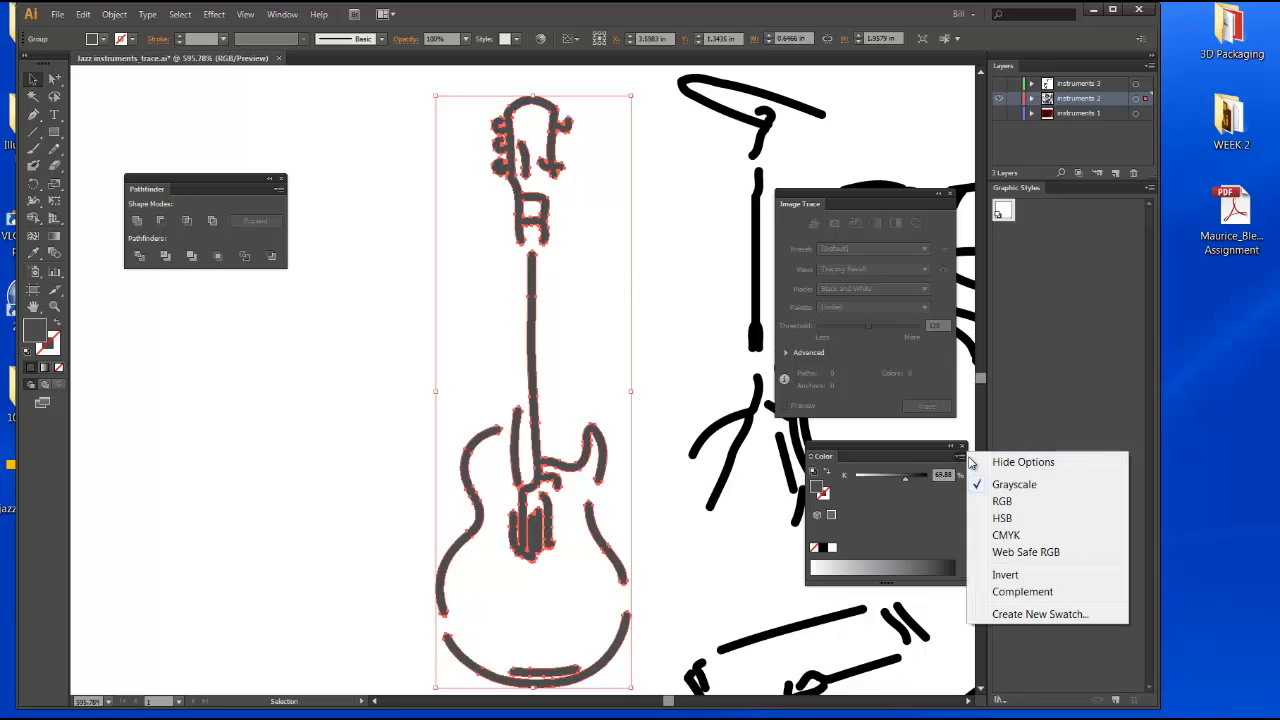
left_click(1000, 501)
left_click(323, 281)
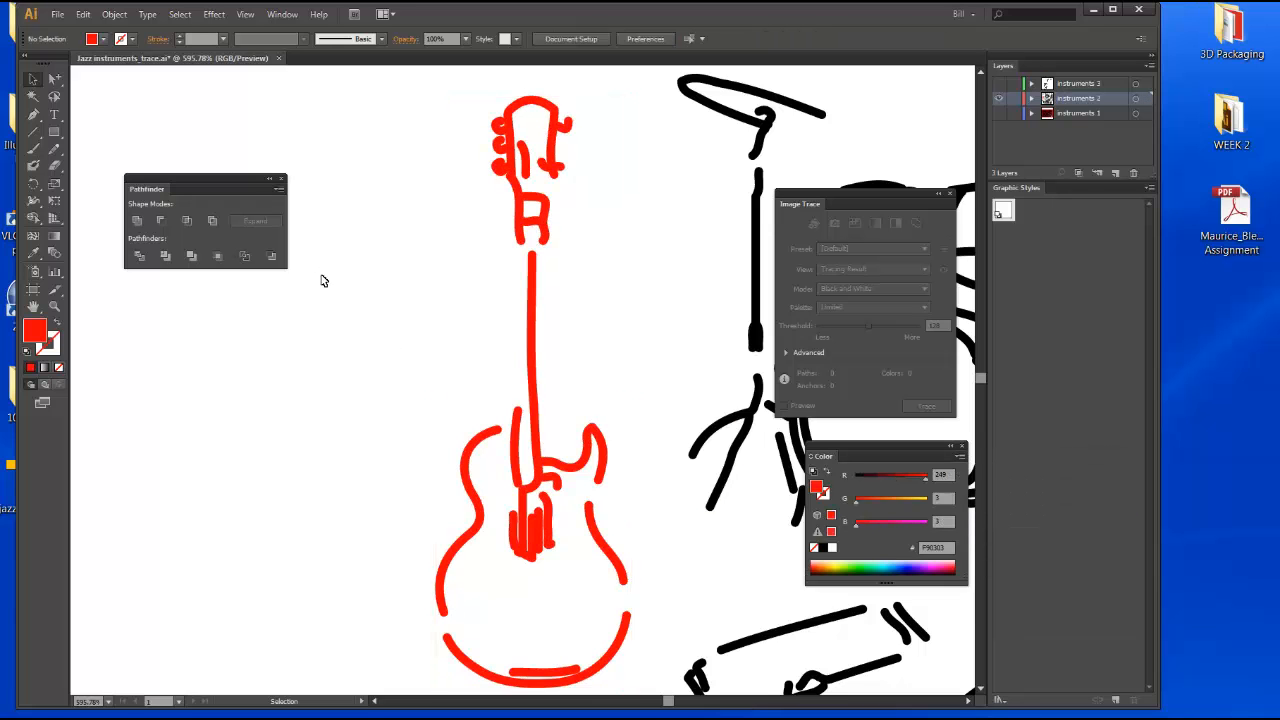
Step: Delete the garbled text pieces below the piano
left_click(245, 14)
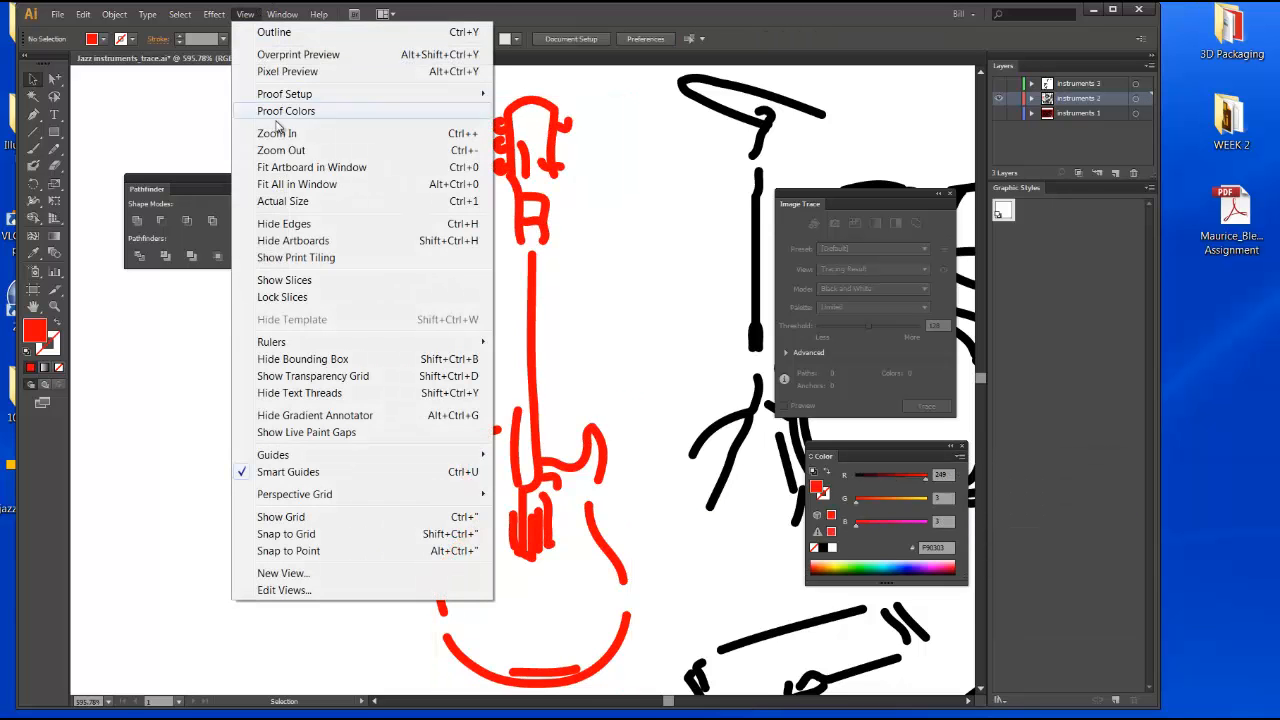
left_click(279, 168)
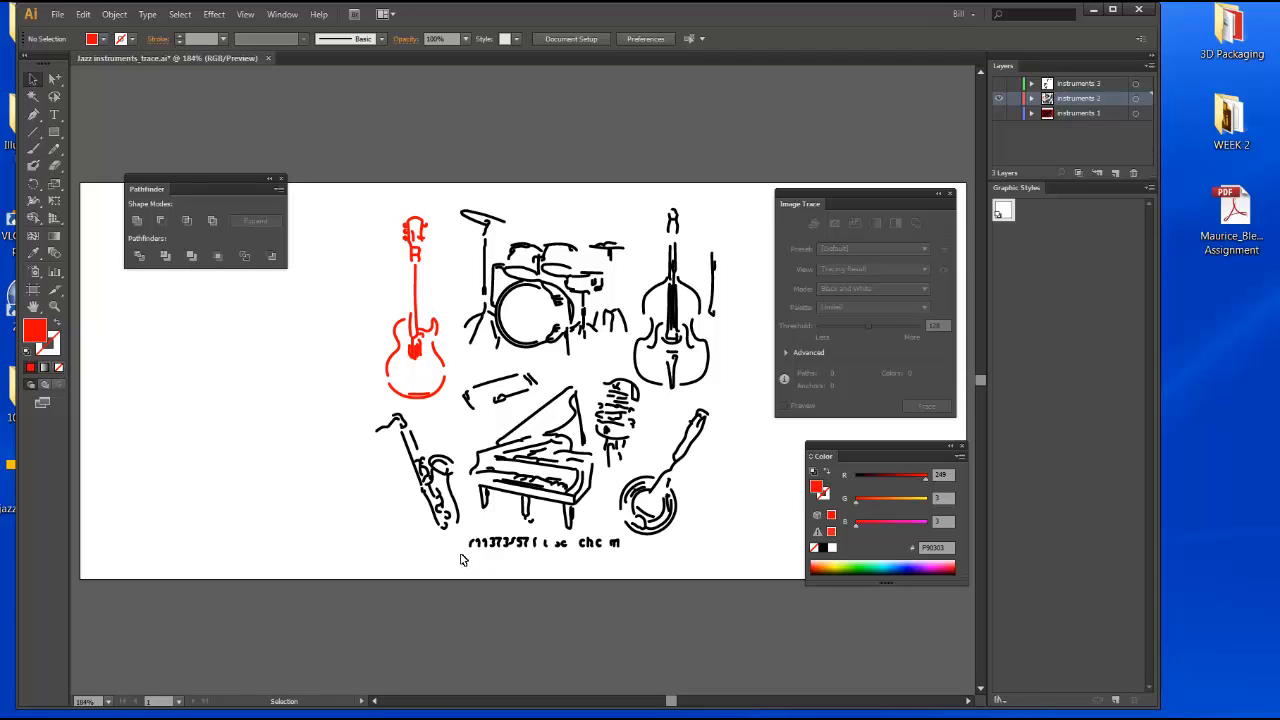
left_click_drag(462, 553, 636, 538)
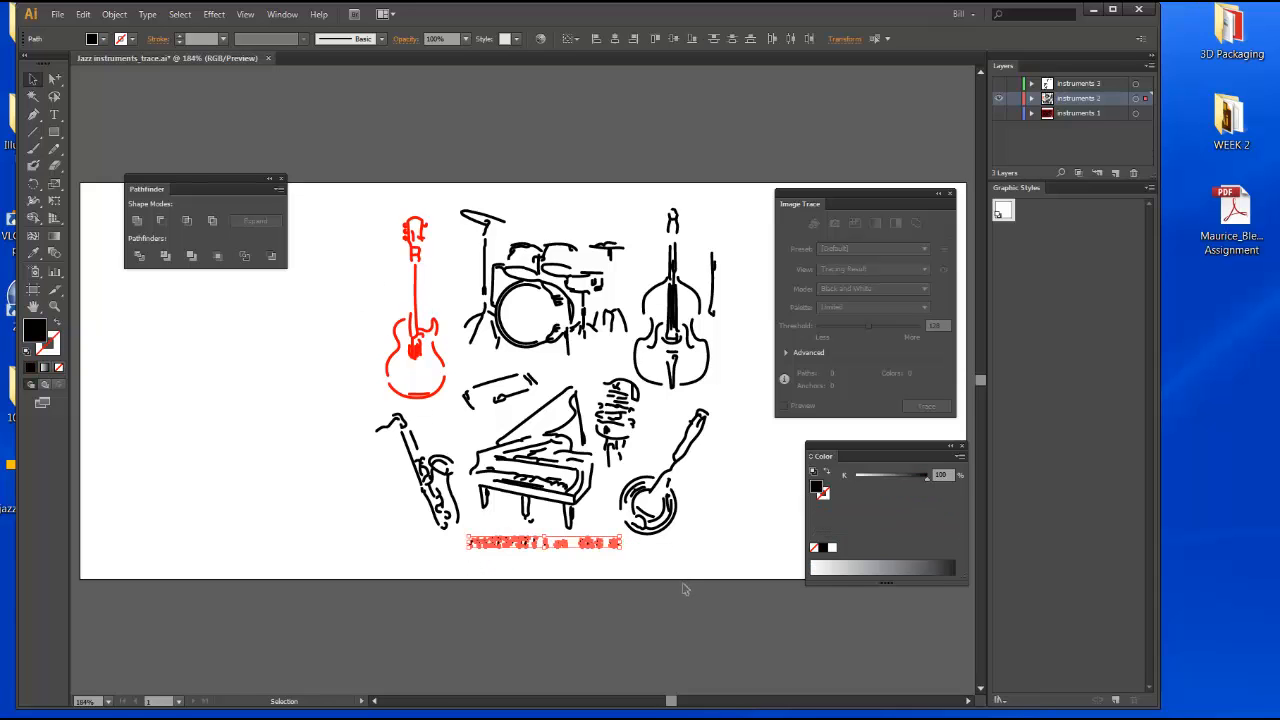
key("Delete")
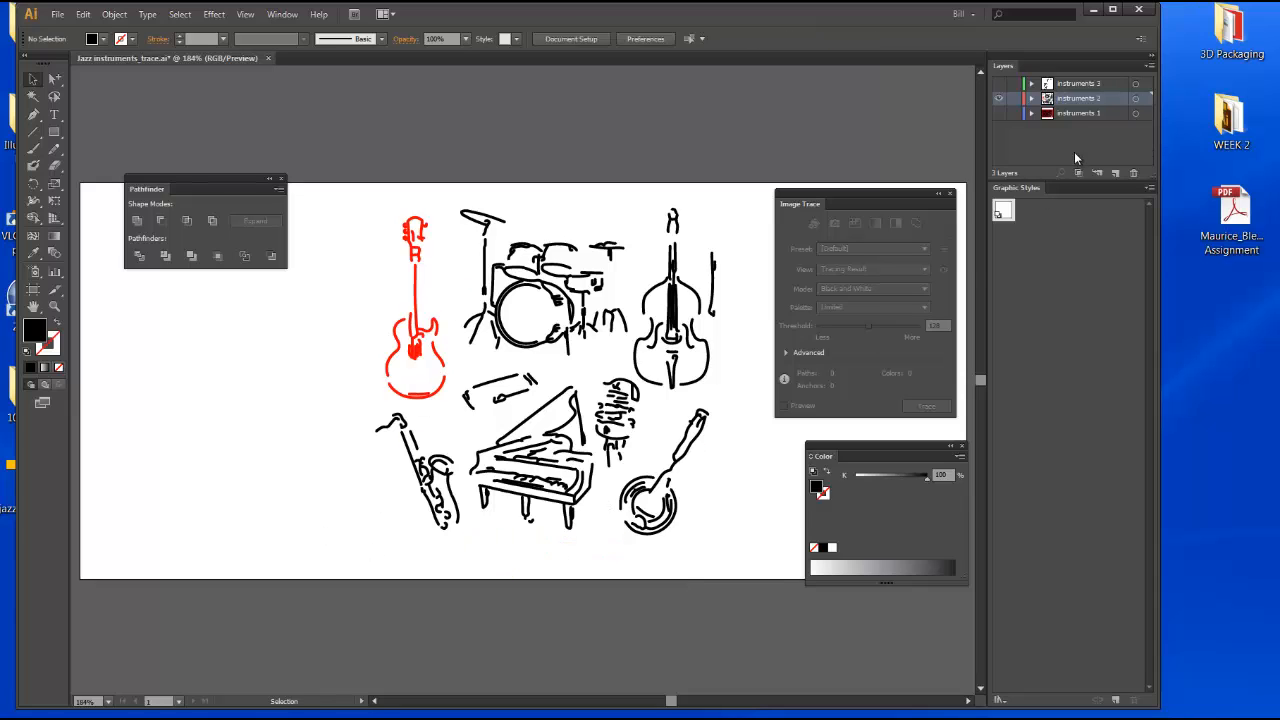
Step: Show the instruments 3 layer, hide instruments 2, and shift the saxophone image slightly to the left on the artboard
left_click(998, 84)
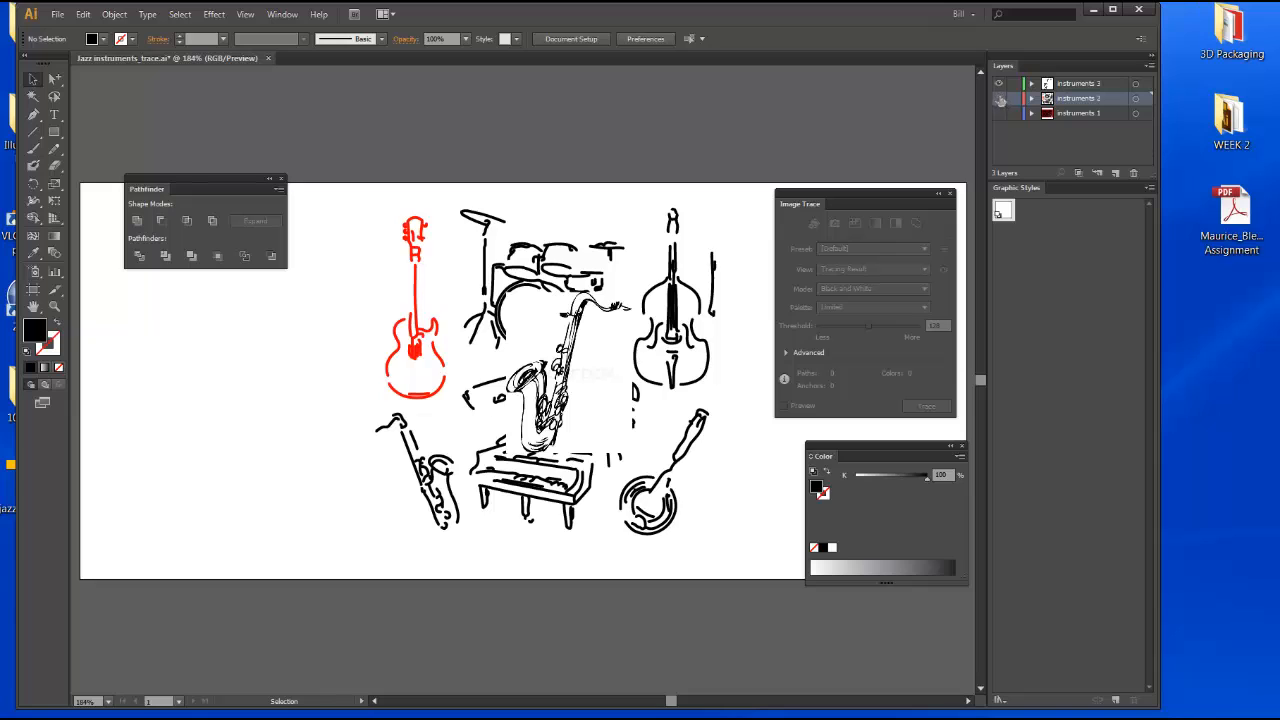
left_click(998, 98)
left_click_drag(548, 386, 512, 388)
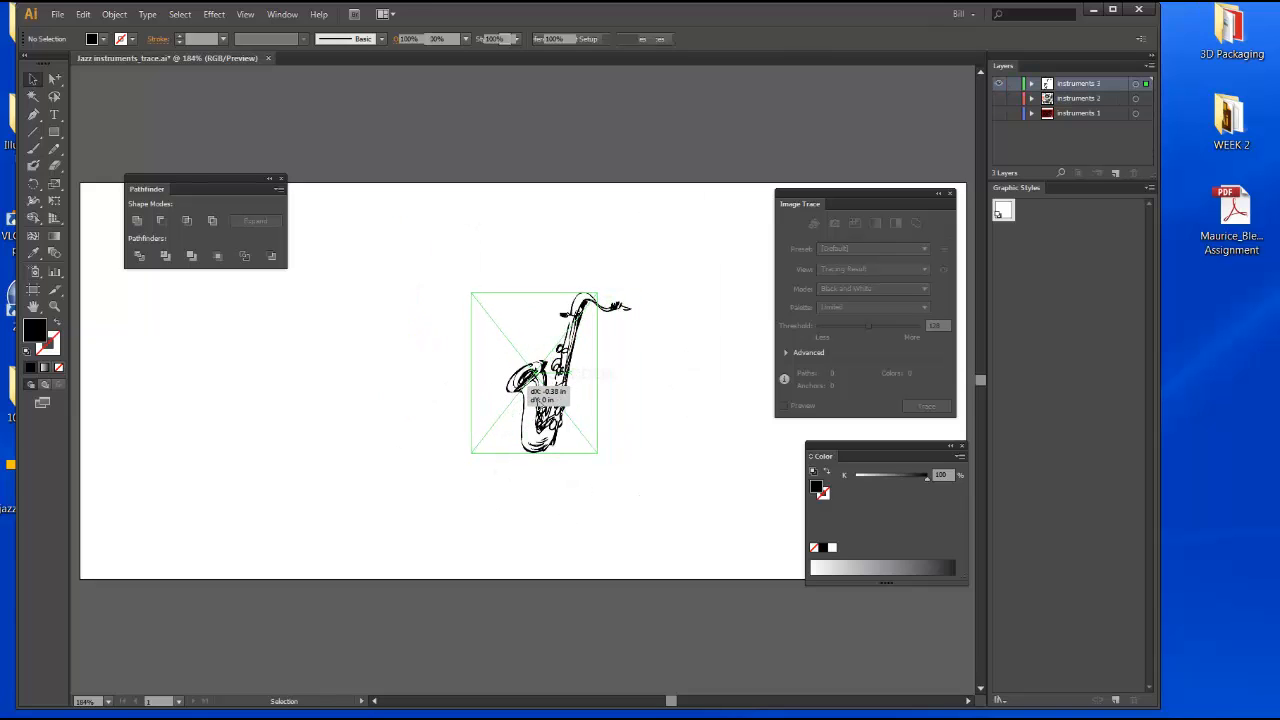
left_click(54, 306)
left_click_drag(401, 245, 670, 500)
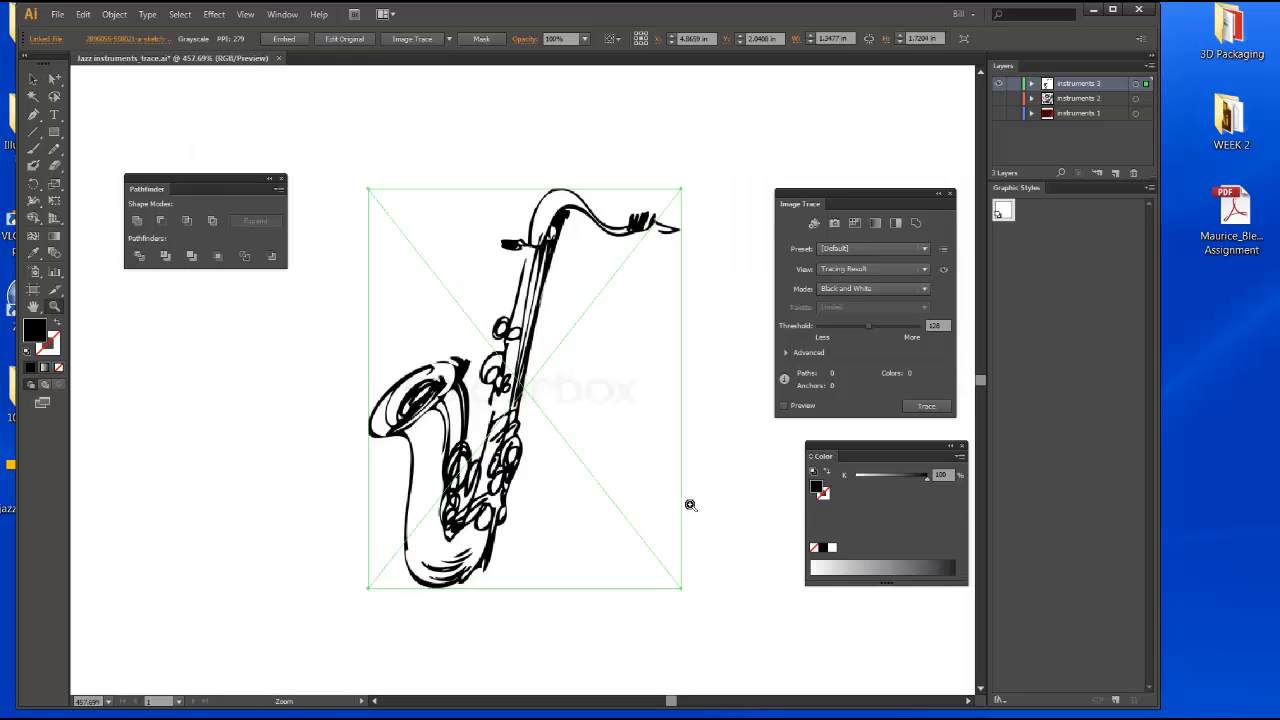
left_click(33, 80)
Step: Make a default image trace of the saxophone and raise its threshold to 175
left_click(114, 14)
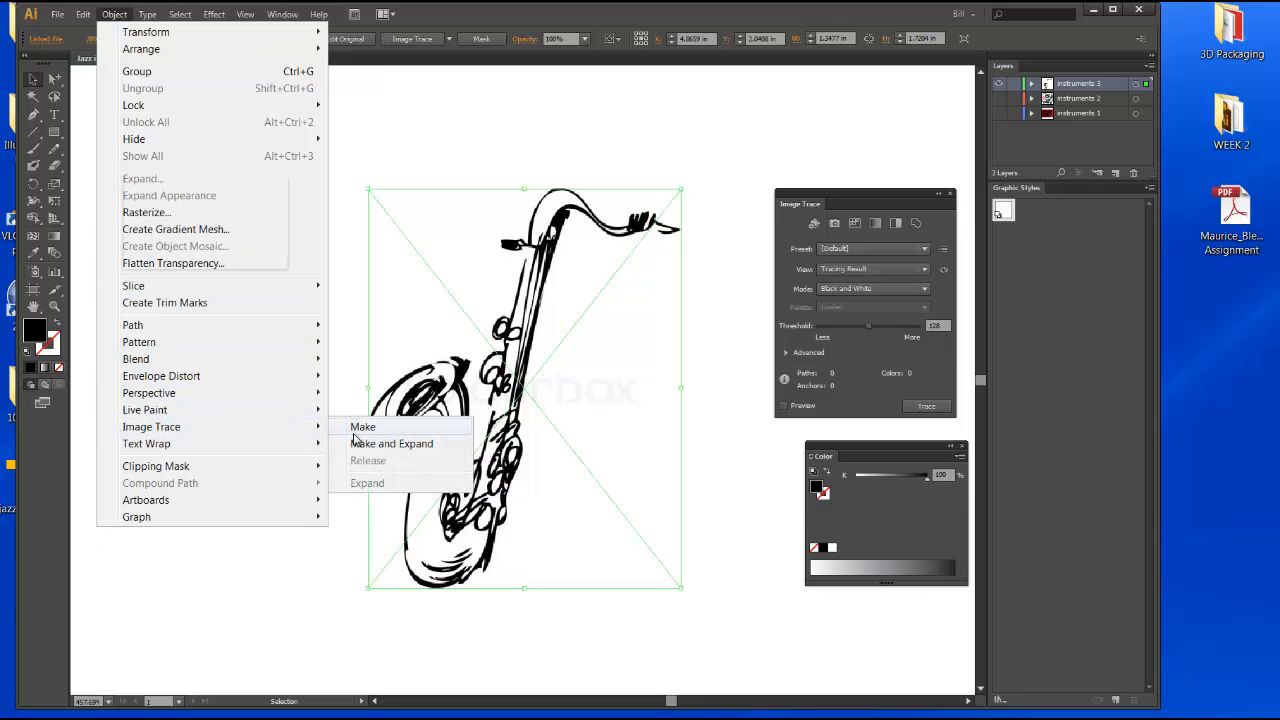
left_click(348, 436)
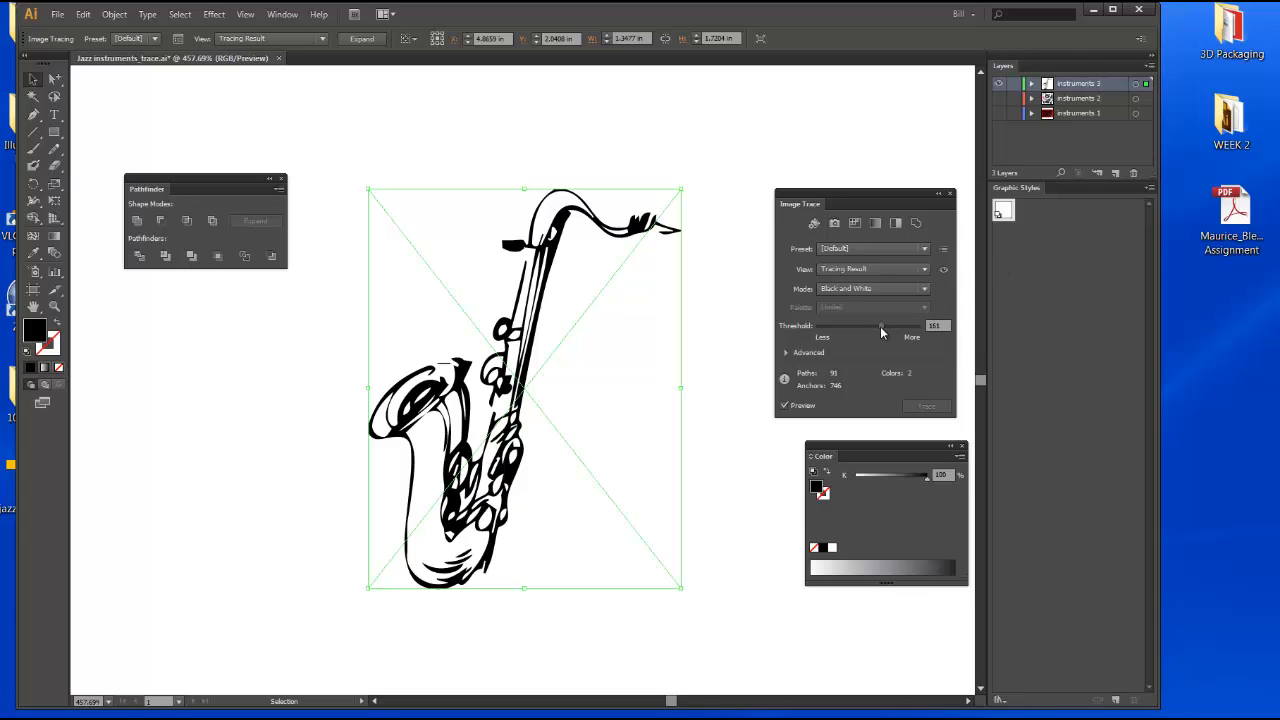
left_click_drag(881, 333, 883, 333)
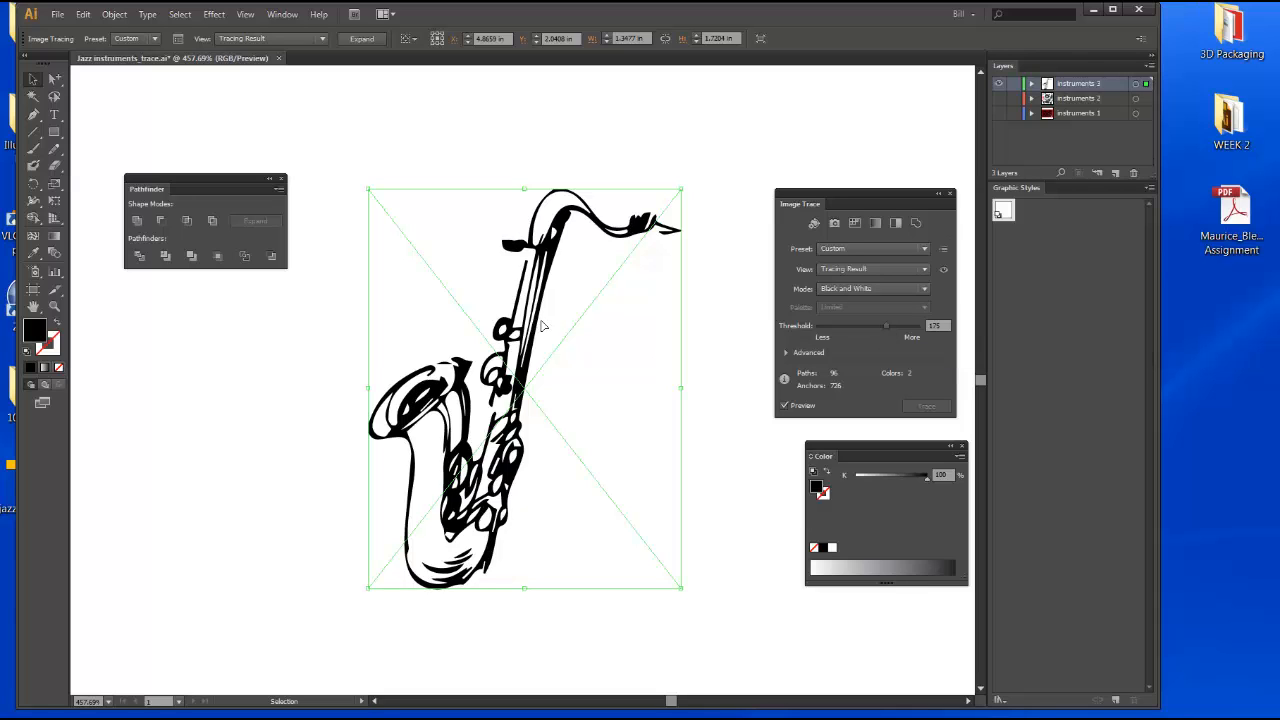
Step: Switch the saxophone trace to the Line Art preset and lower its threshold to 61
left_click(924, 252)
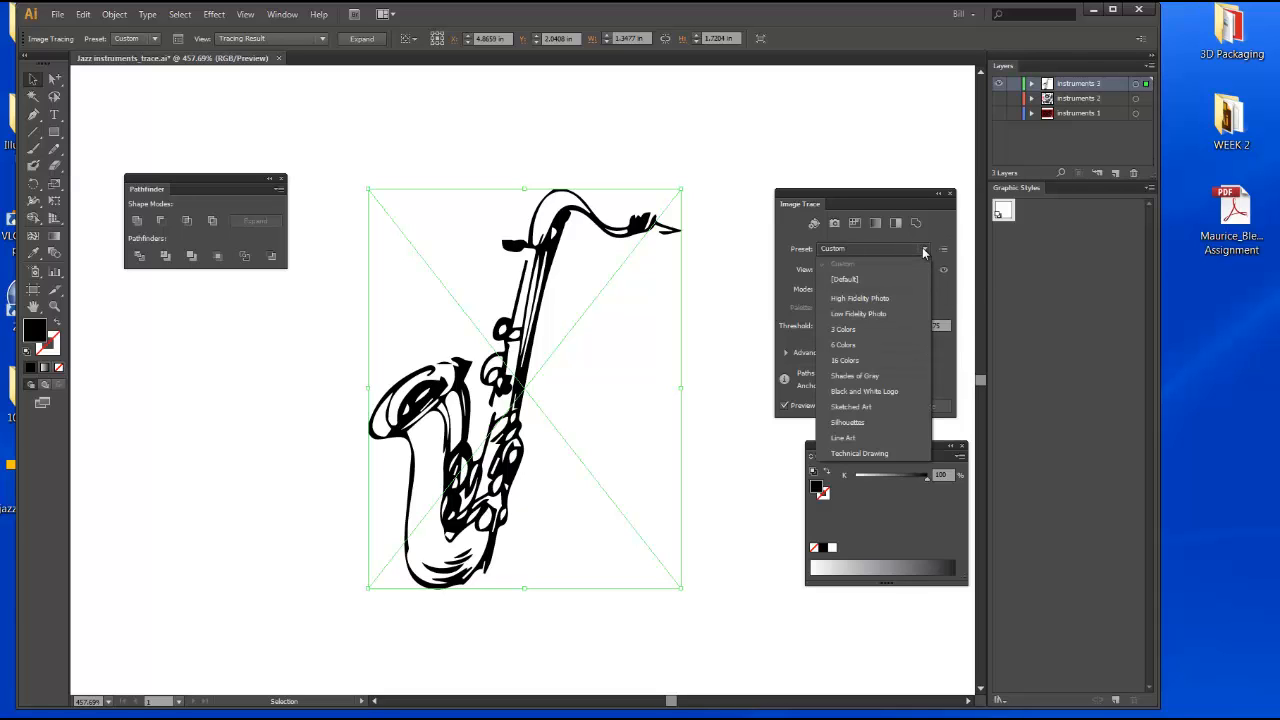
left_click(851, 439)
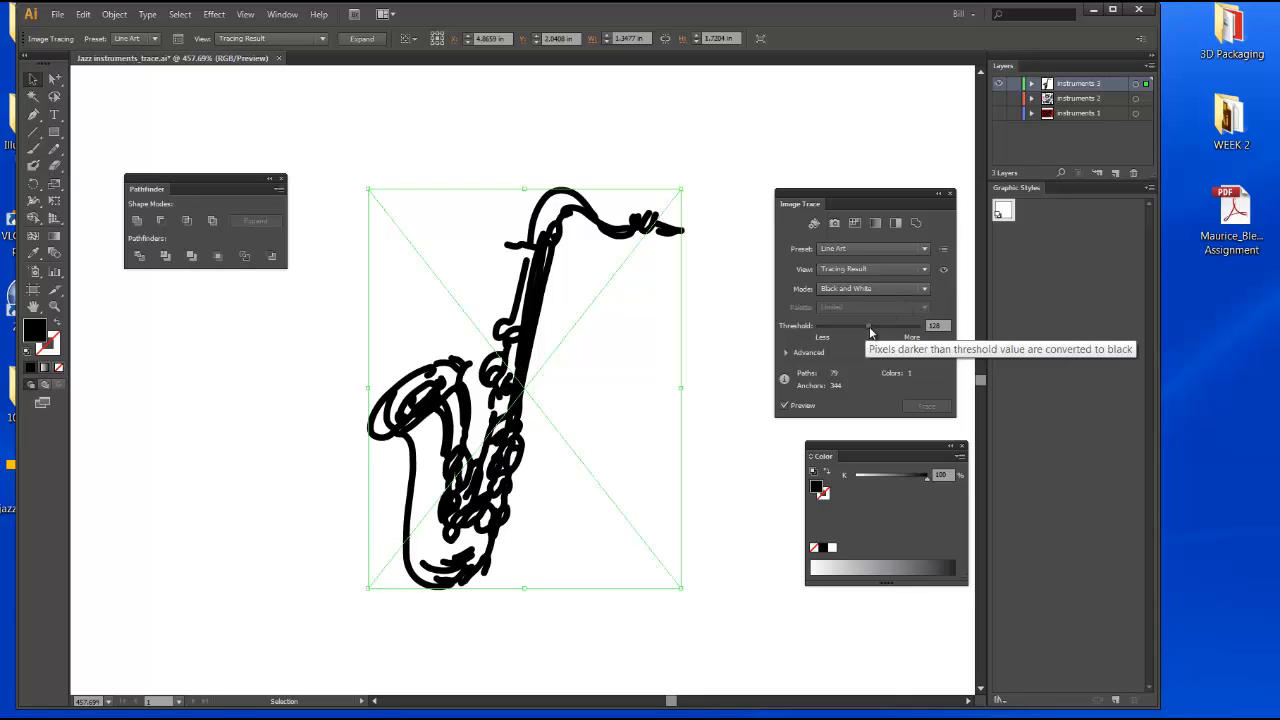
left_click_drag(868, 326, 858, 327)
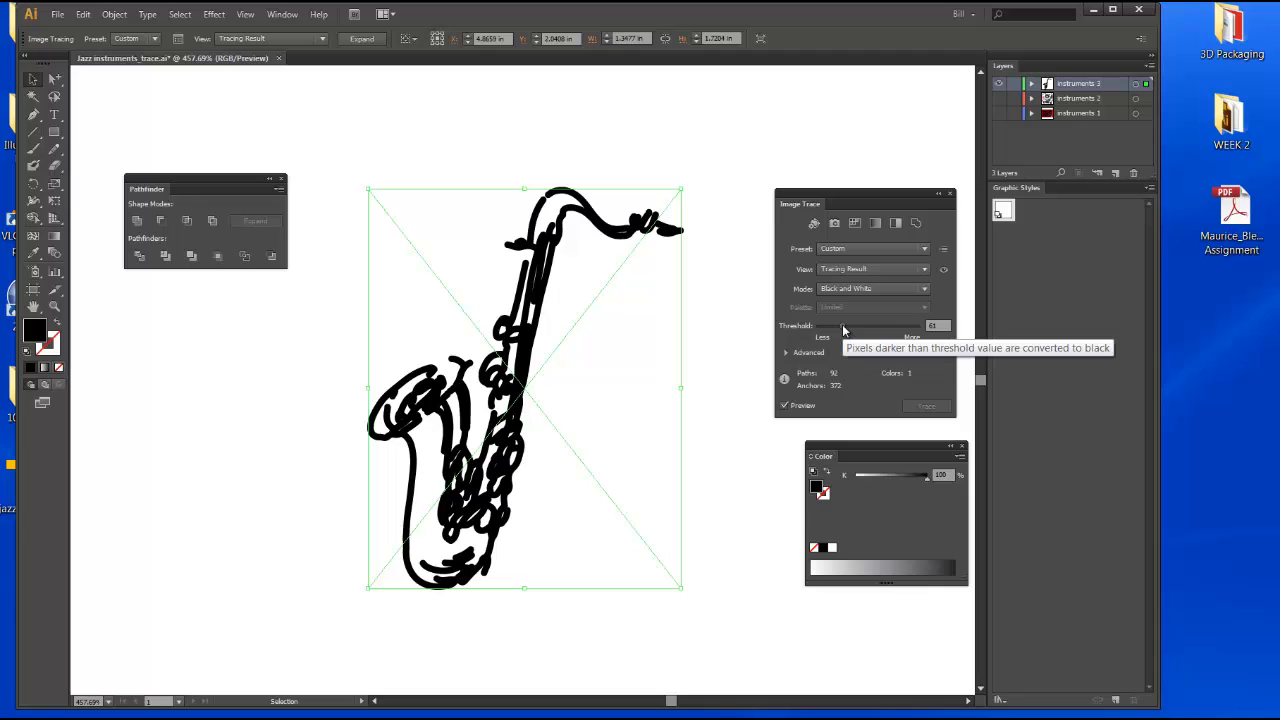
Step: Expand the saxophone line art trace into editable paths, reselect the group and try to unite it with Pathfinder
left_click(115, 17)
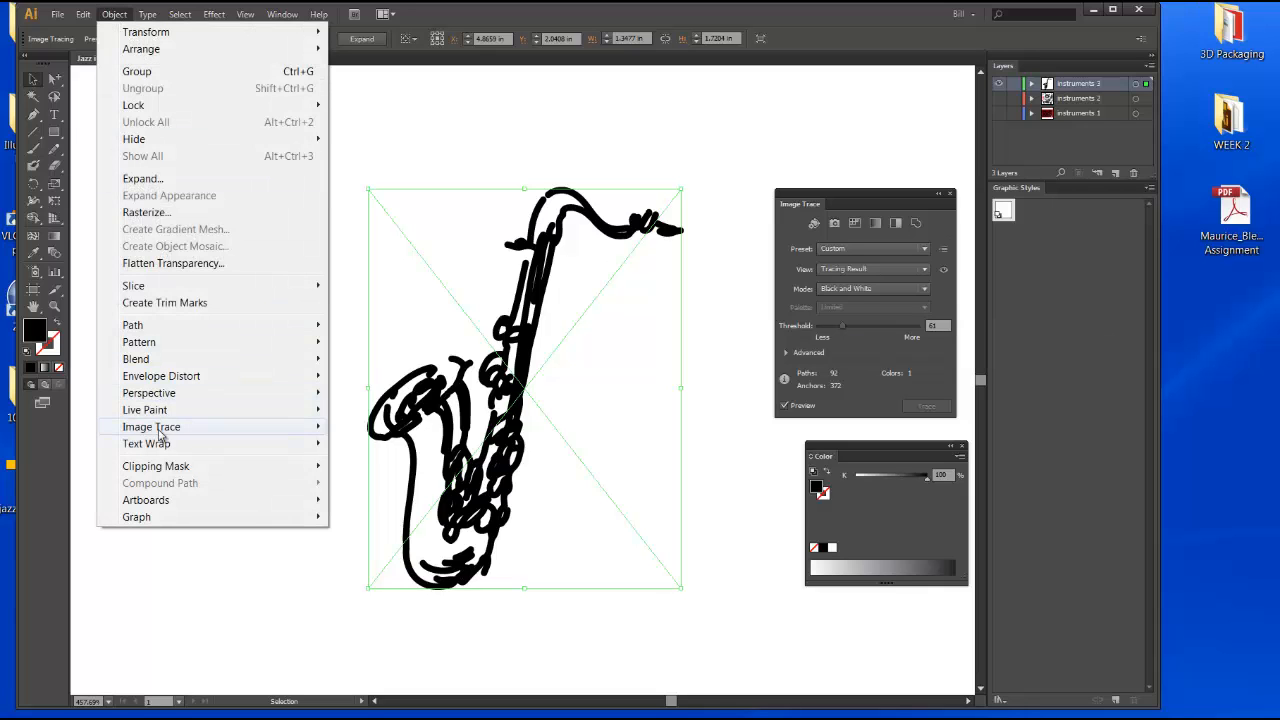
mouse_move(155, 428)
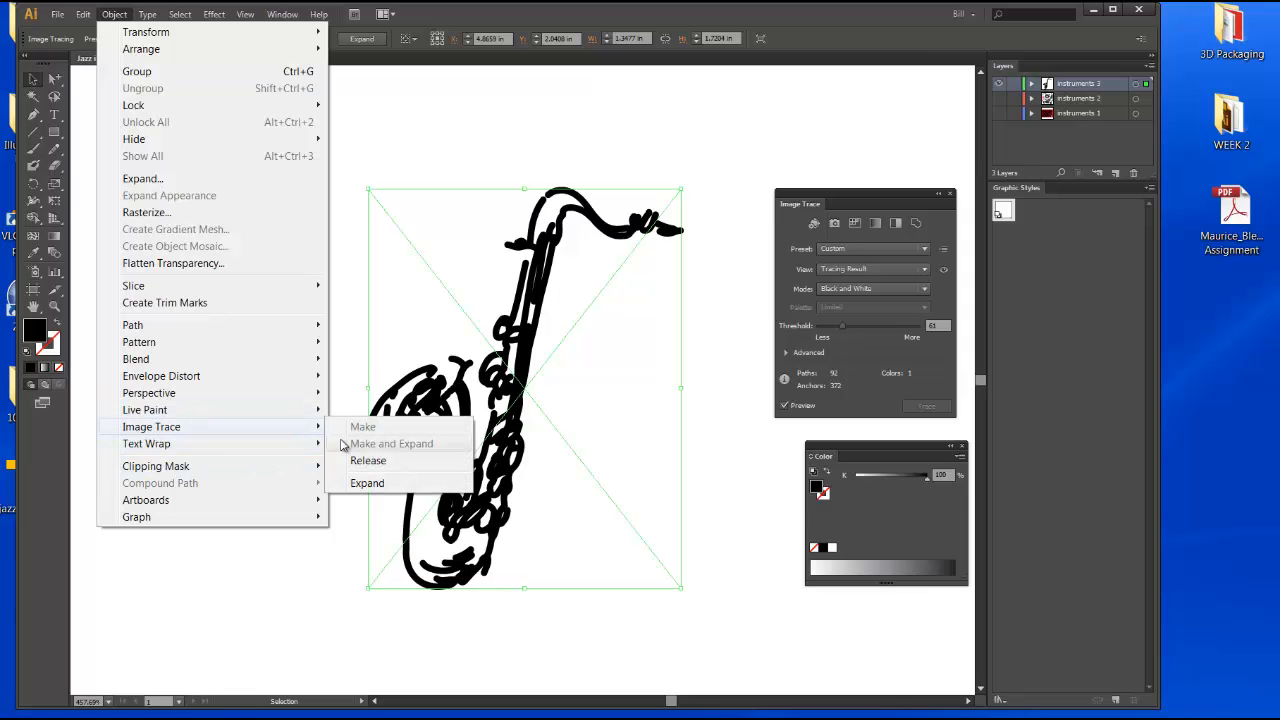
left_click(353, 479)
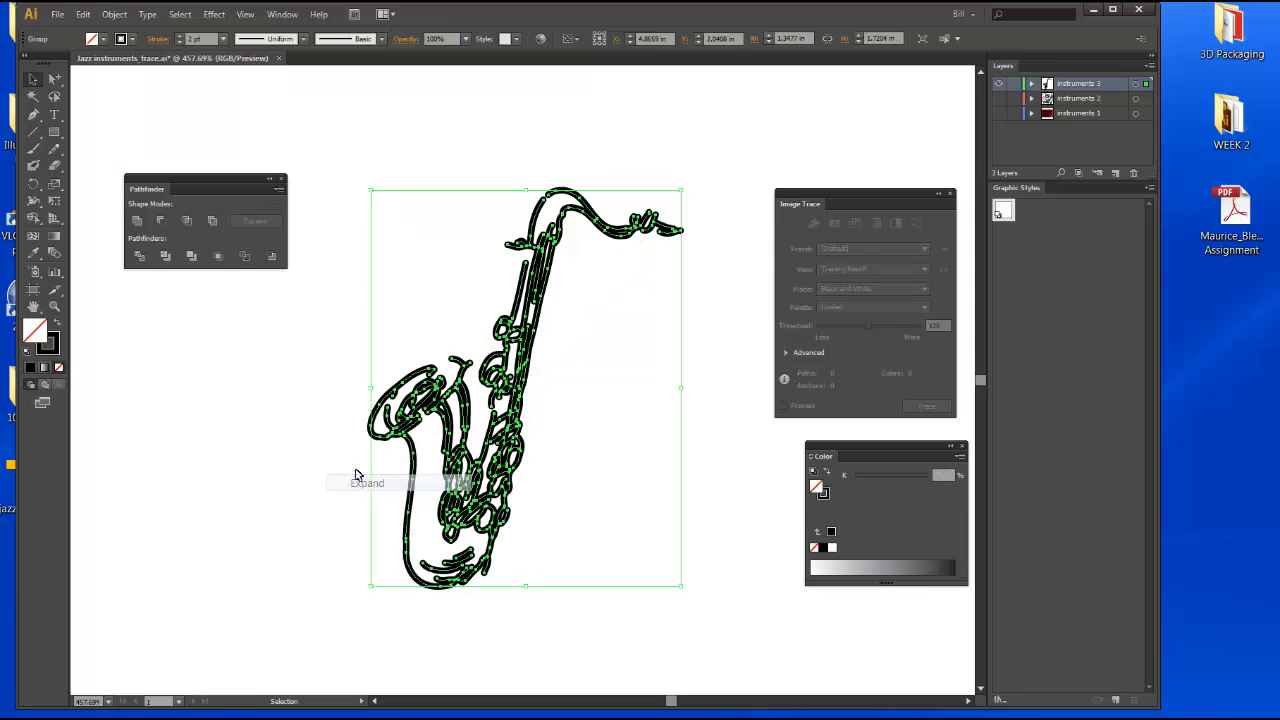
left_click(279, 399)
left_click_drag(320, 292, 418, 408)
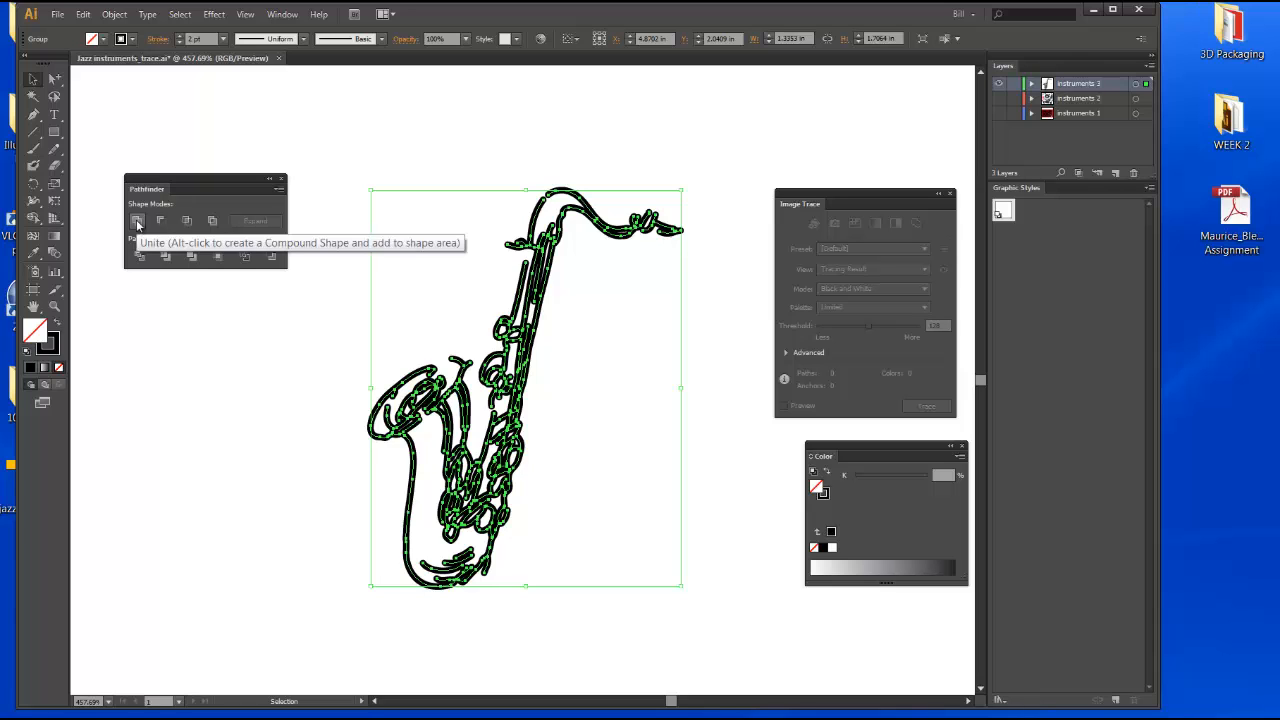
left_click(137, 222)
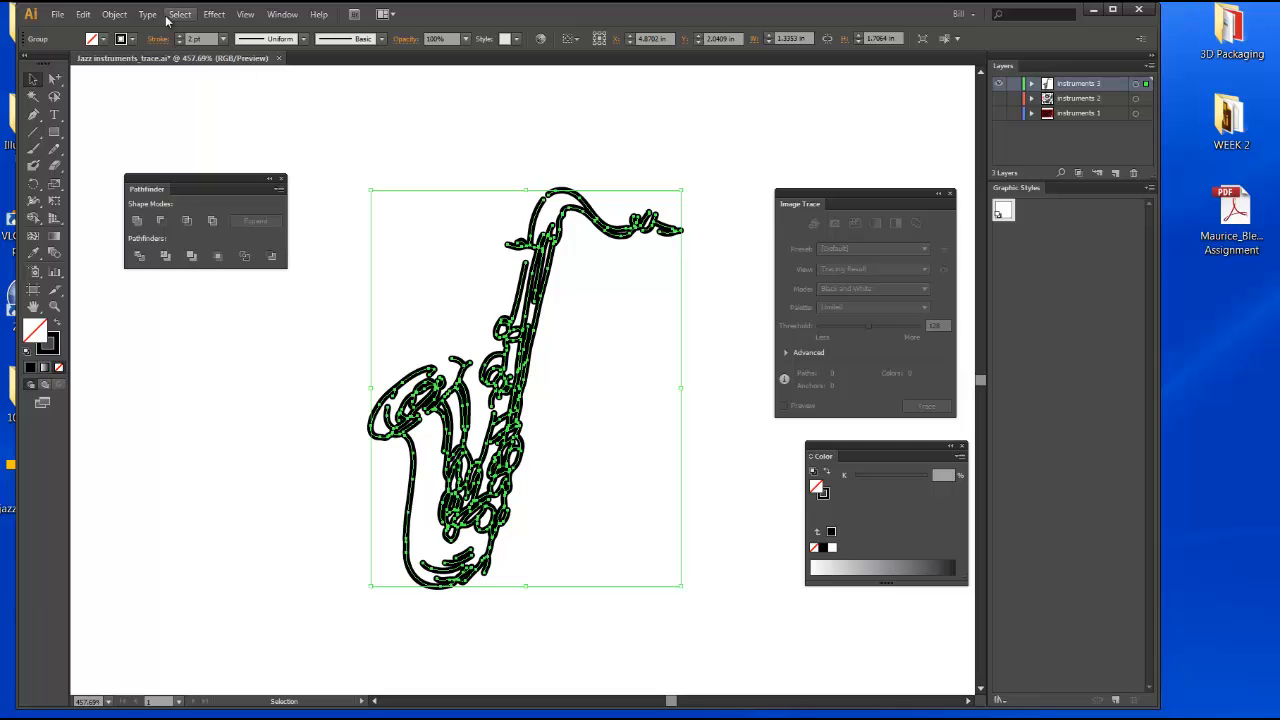
Step: Ungroup the expanded saxophone artwork and select the bell's outline path on its own
left_click(114, 14)
left_click(130, 88)
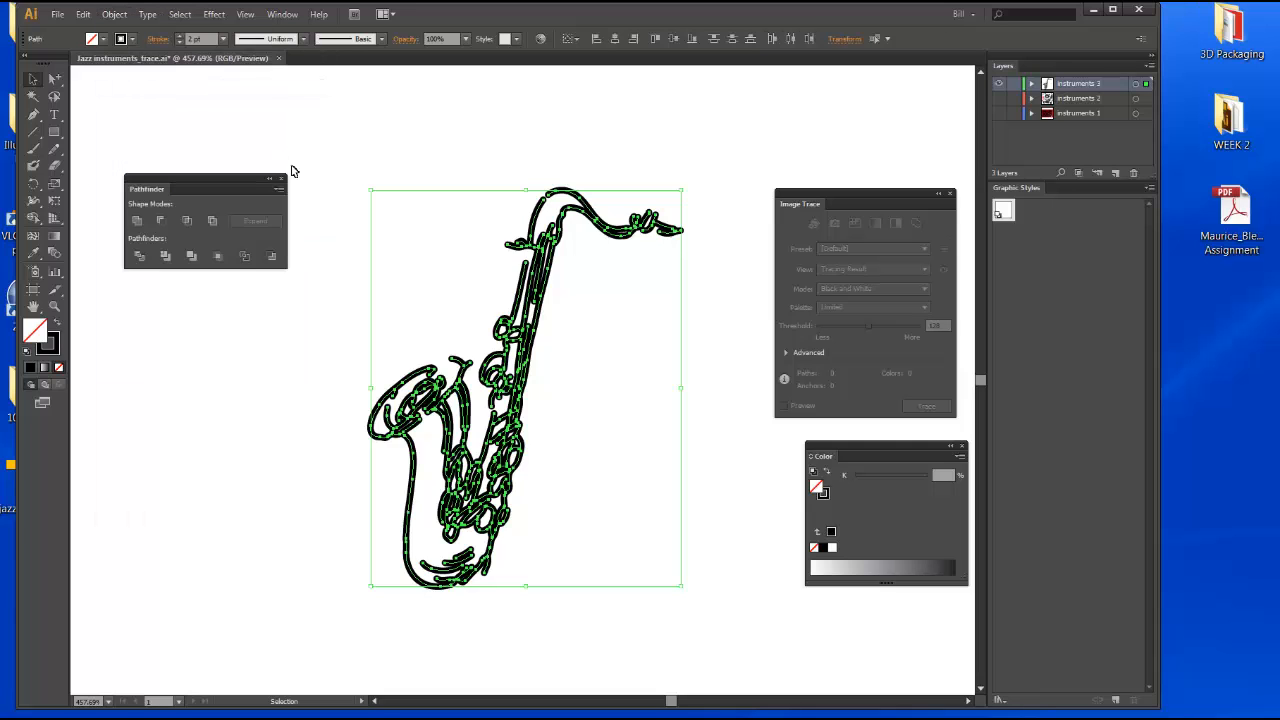
left_click(312, 221)
left_click_drag(366, 100, 377, 403)
left_click(400, 408)
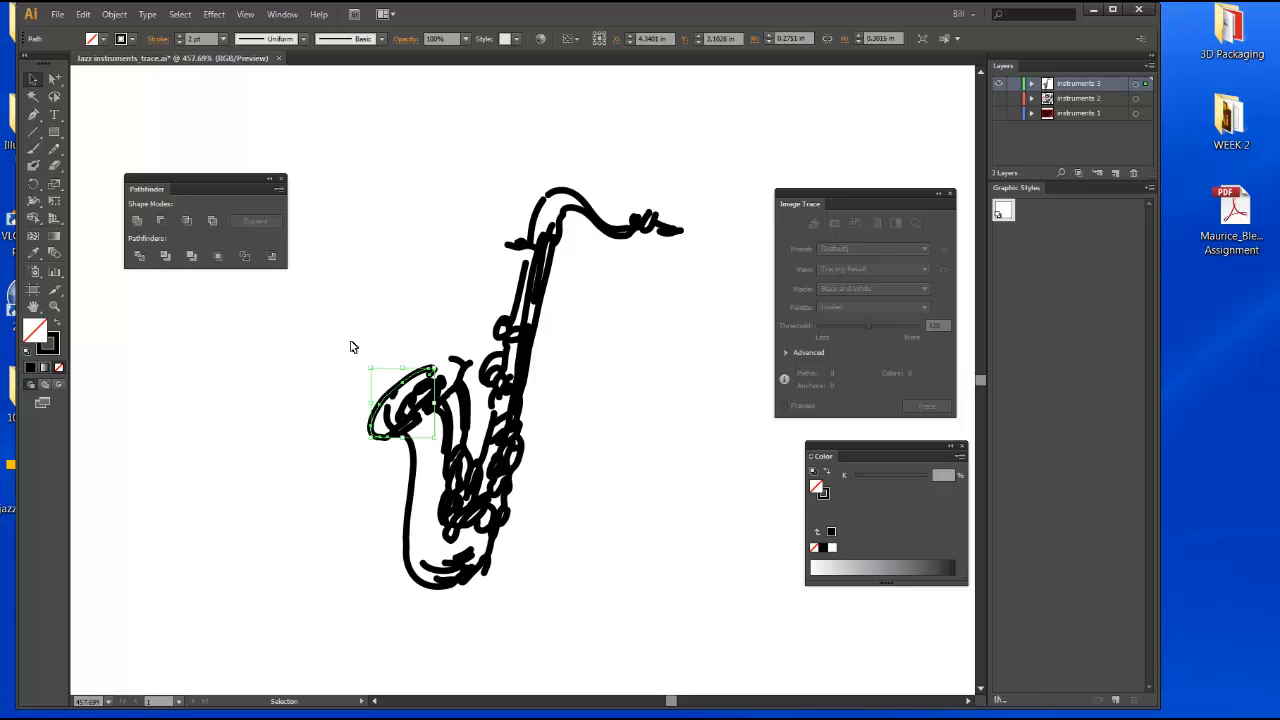
Step: Try to unite all the ungrouped saxophone stroke paths with Pathfinder
left_click_drag(334, 146, 708, 612)
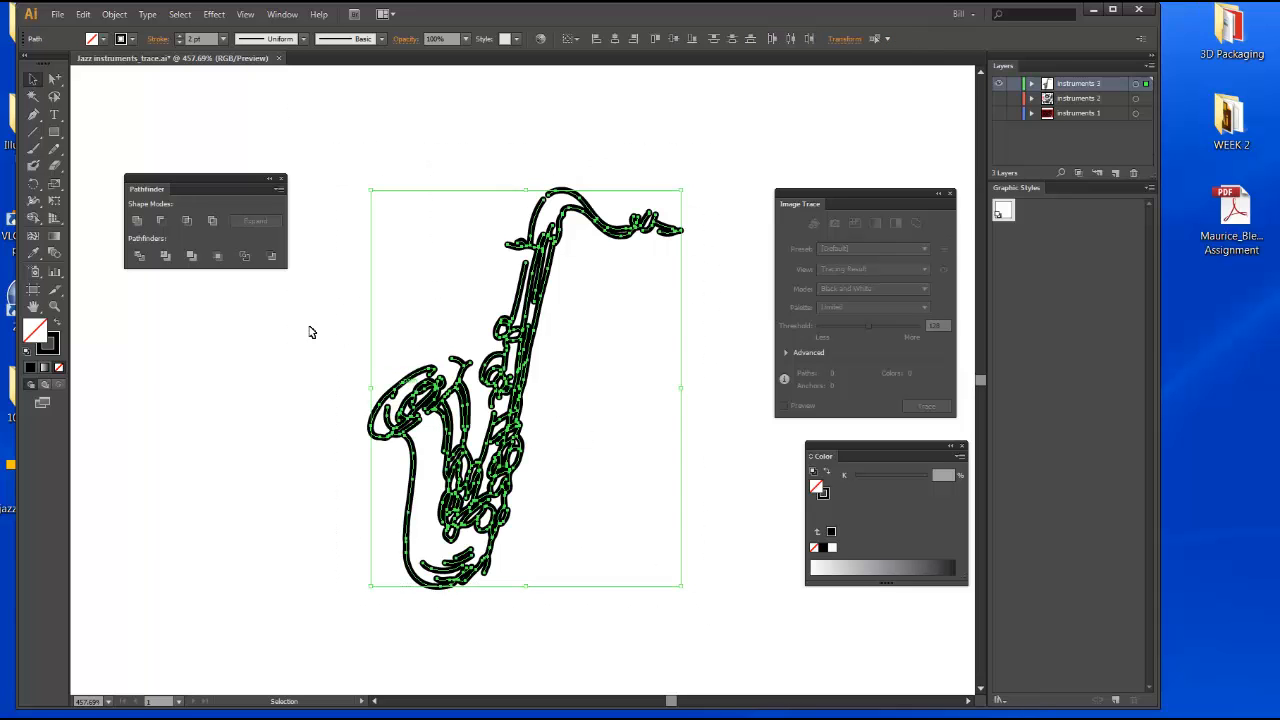
left_click(138, 221)
left_click(304, 241)
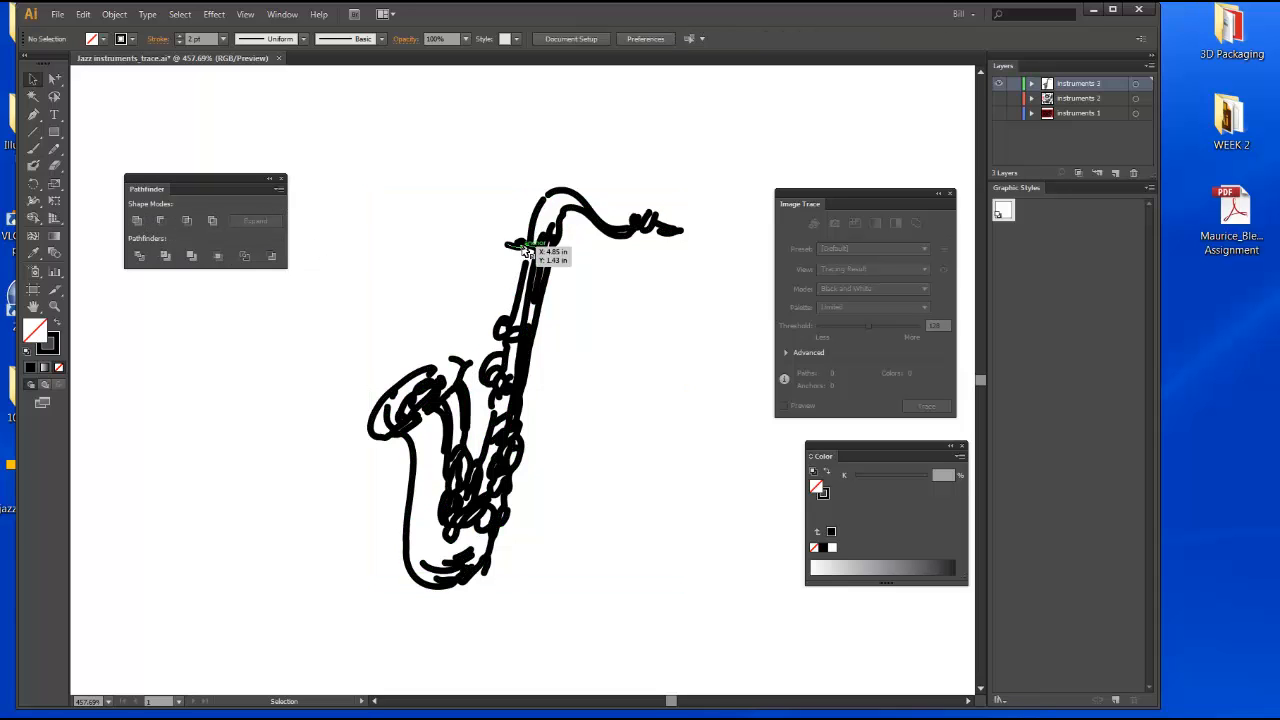
Step: Try Outline Stroke on the single short horizontal path at the base of the saxophone's neck
left_click(525, 250)
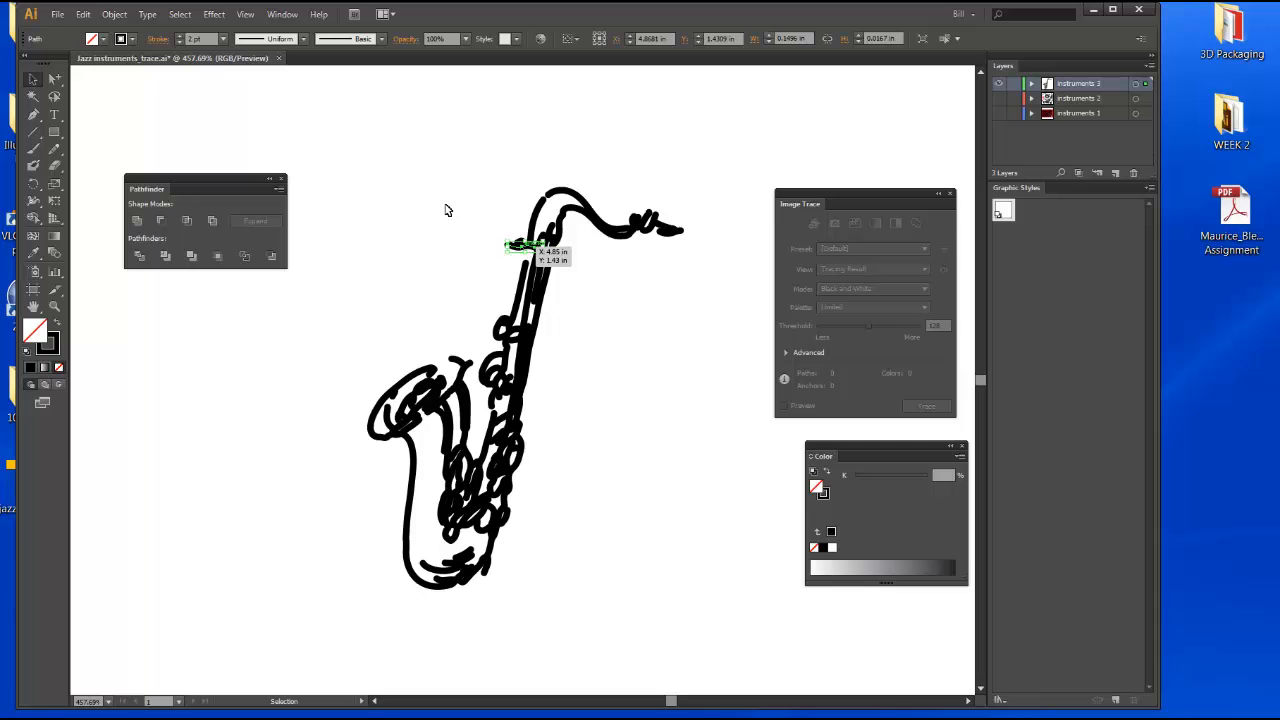
left_click(118, 16)
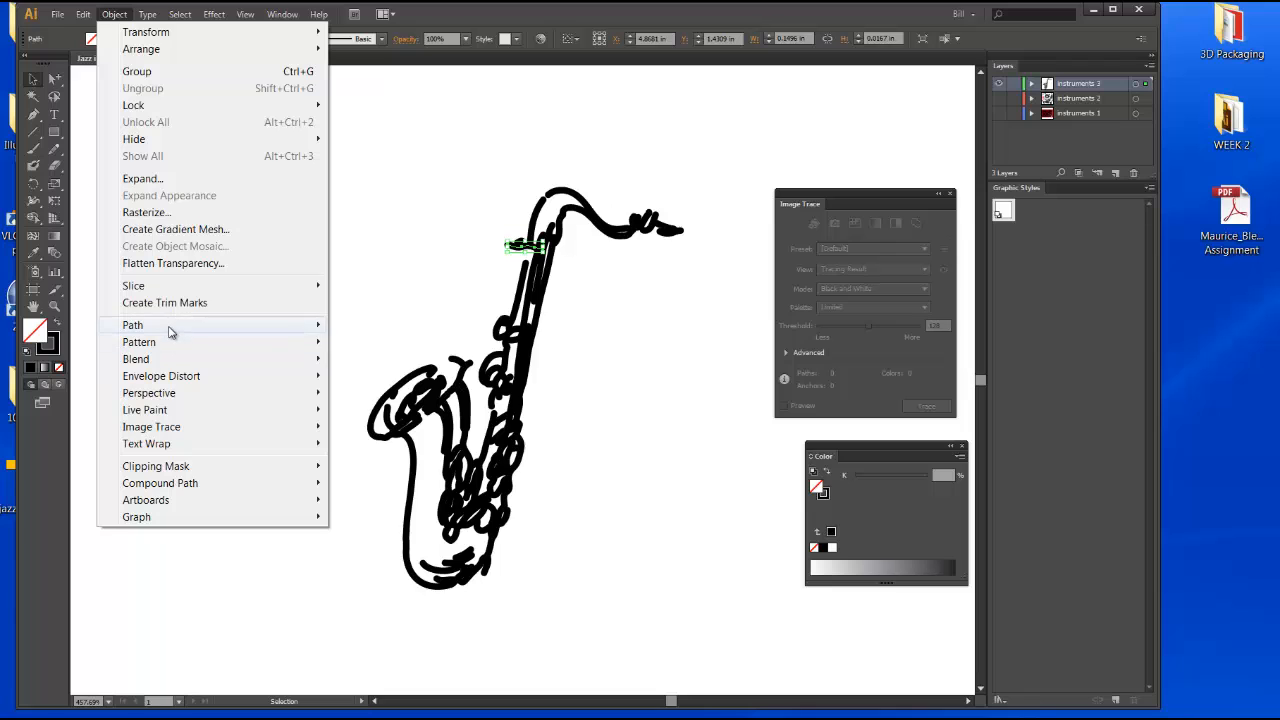
mouse_move(170, 332)
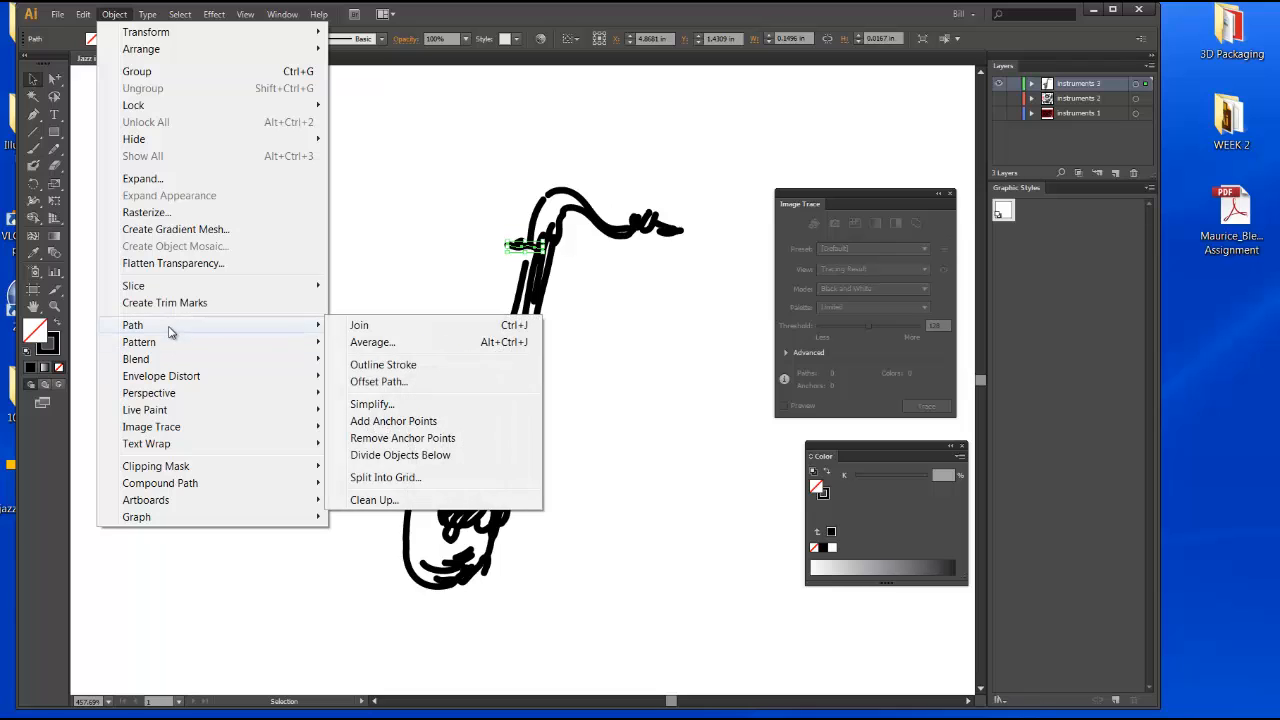
left_click(368, 366)
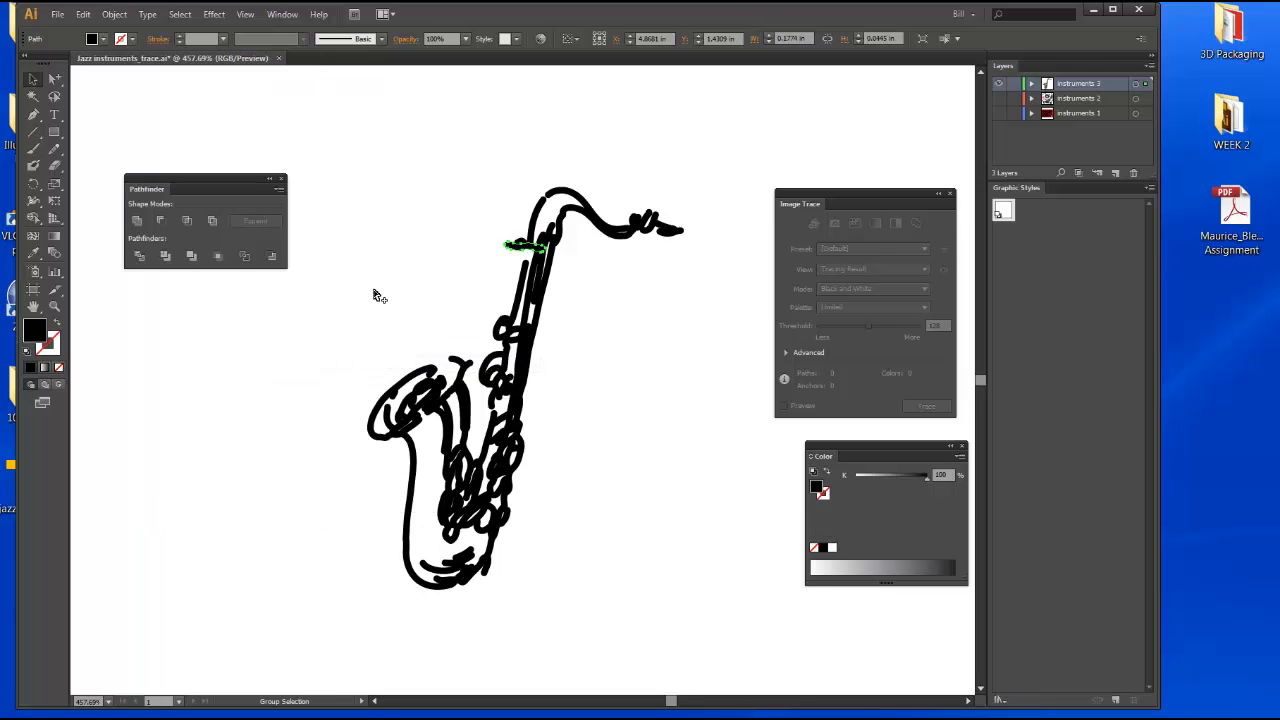
key("shift+x")
Step: Convert the strokes of all the saxophone paths into filled shapes with Outline Stroke
left_click_drag(346, 145, 740, 585)
left_click(113, 16)
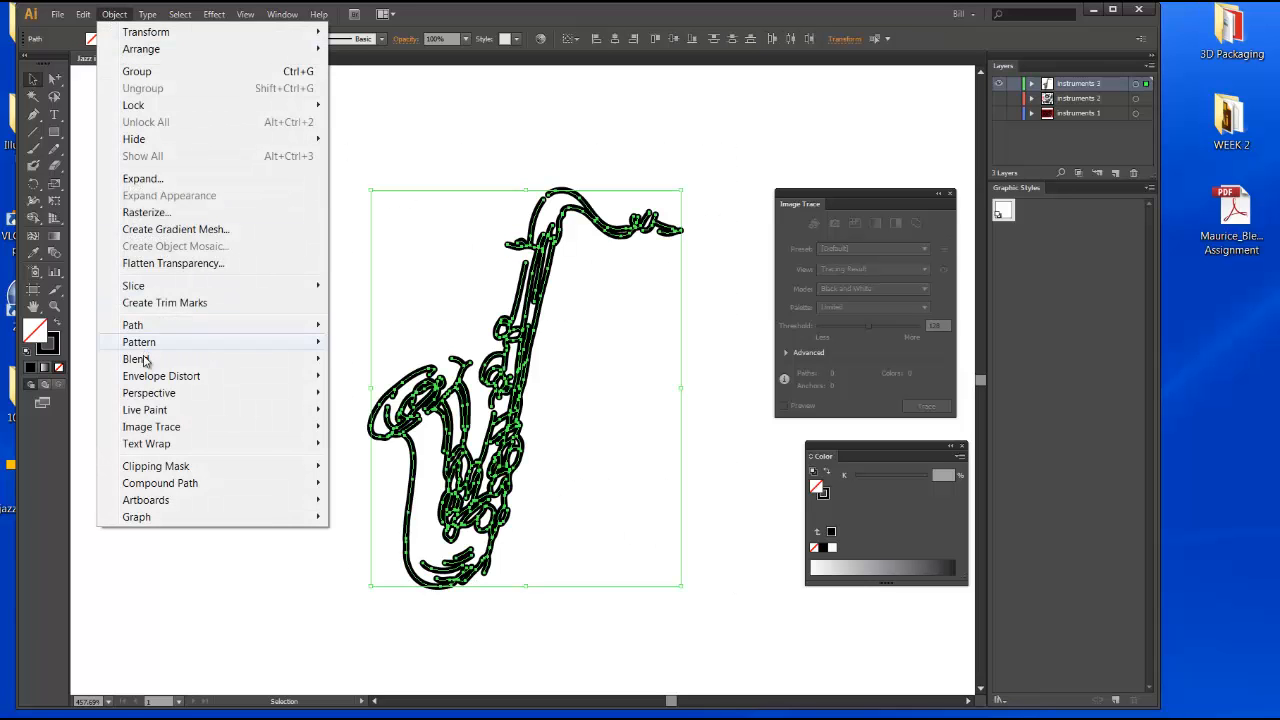
mouse_move(135, 326)
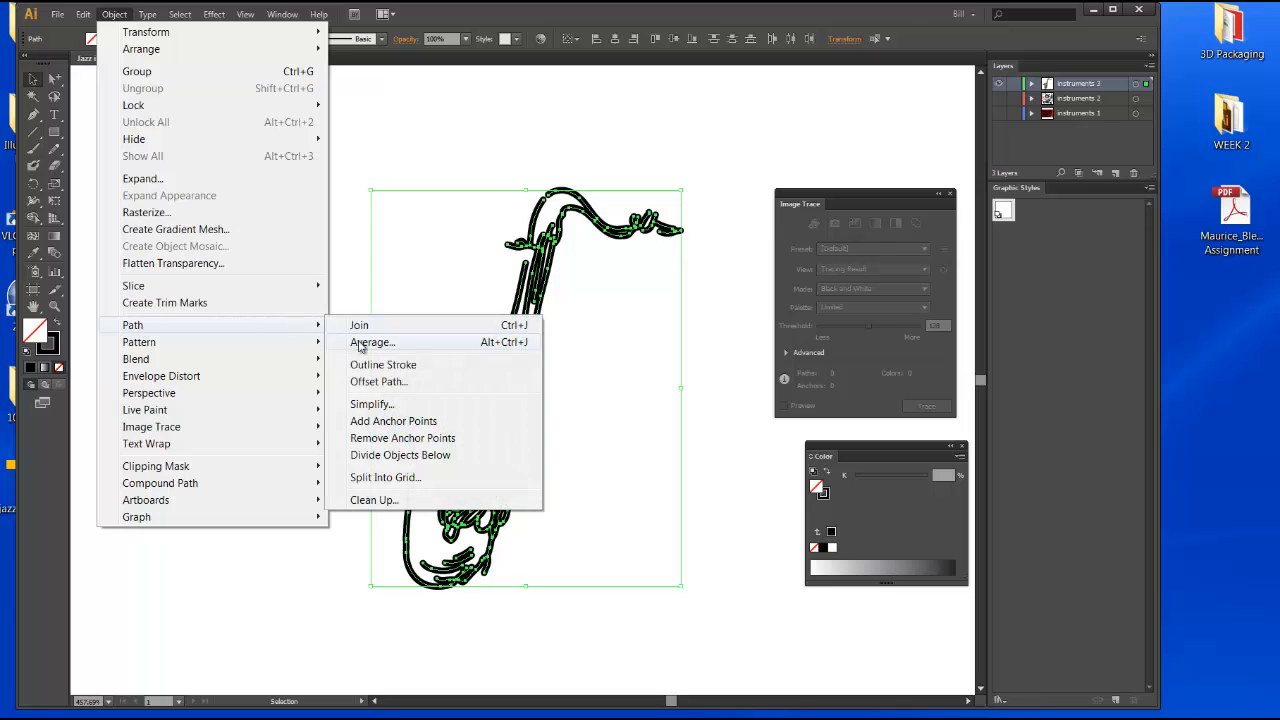
left_click(362, 366)
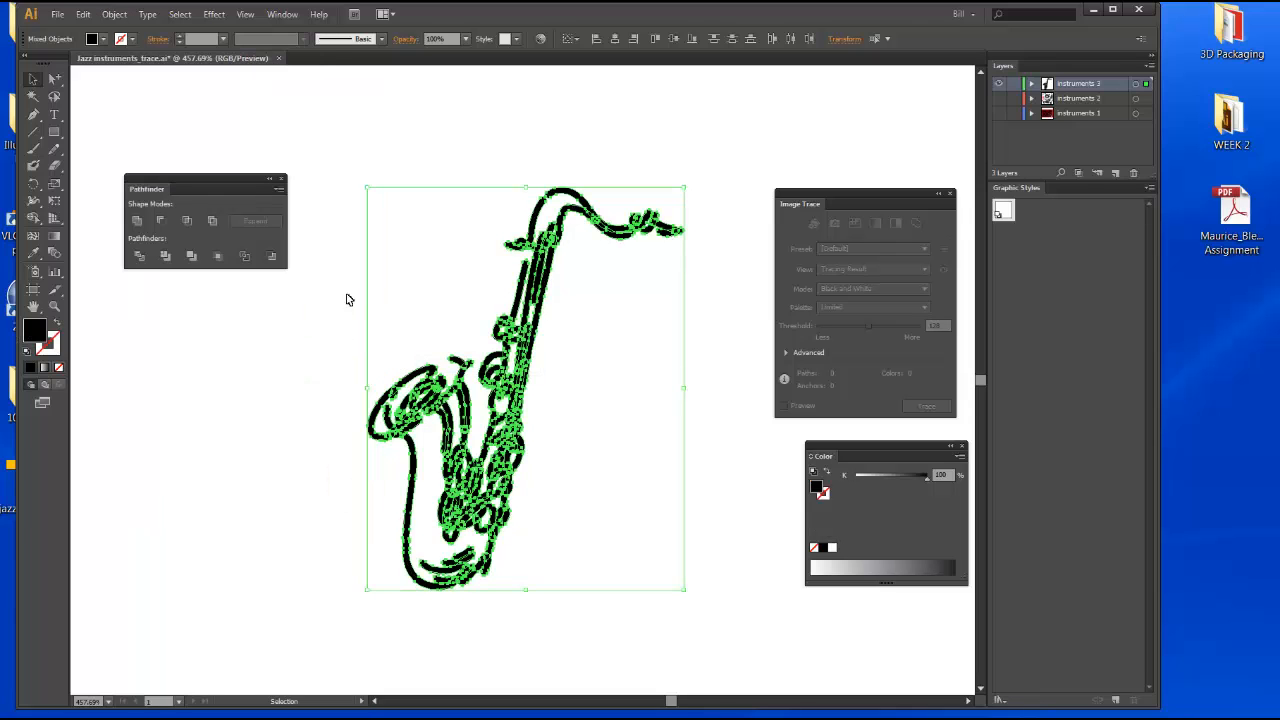
Step: Unite all the outlined saxophone shapes with Pathfinder and reselect the artwork to check the merged outlines
left_click(377, 314)
left_click_drag(357, 151, 680, 579)
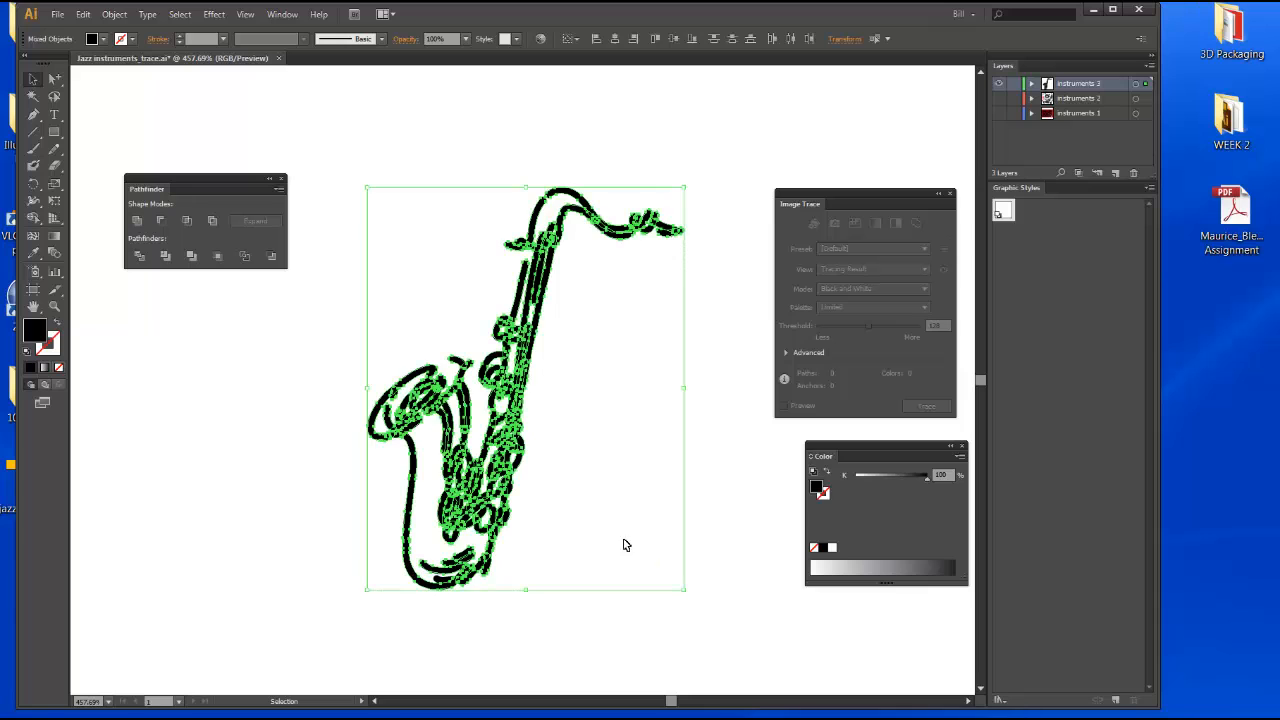
left_click(137, 222)
left_click(318, 182)
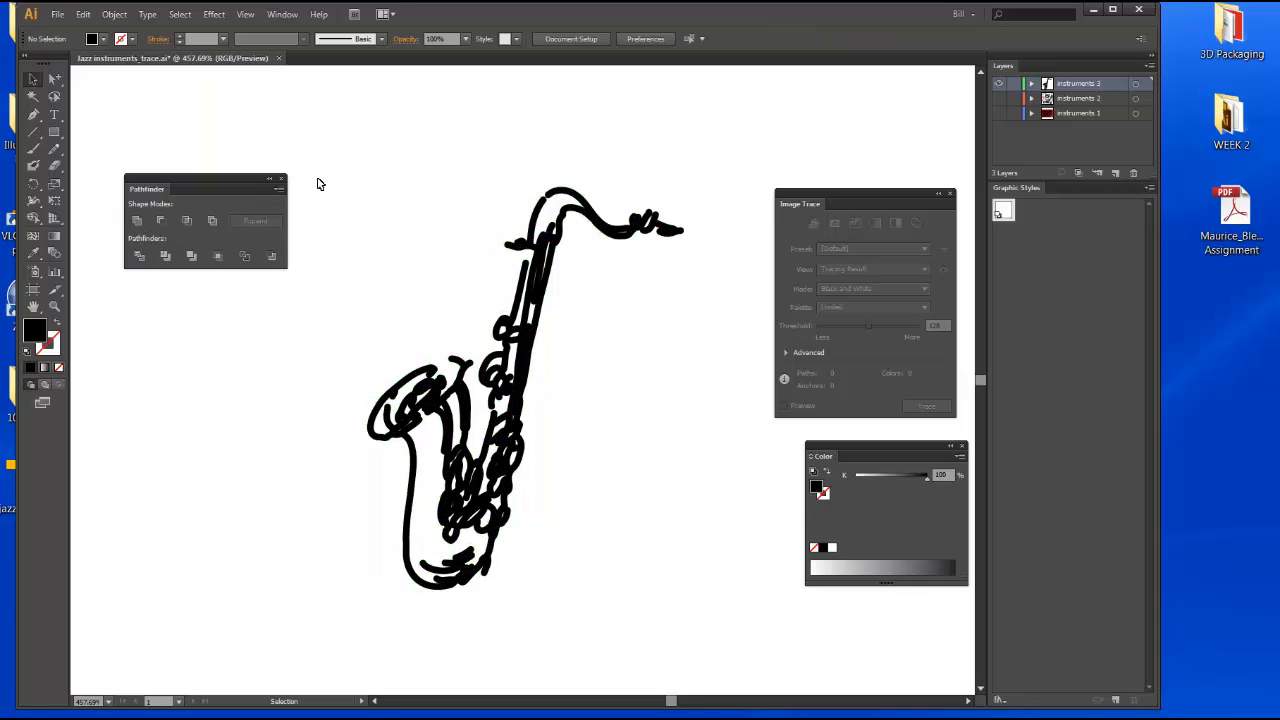
left_click_drag(388, 156, 692, 638)
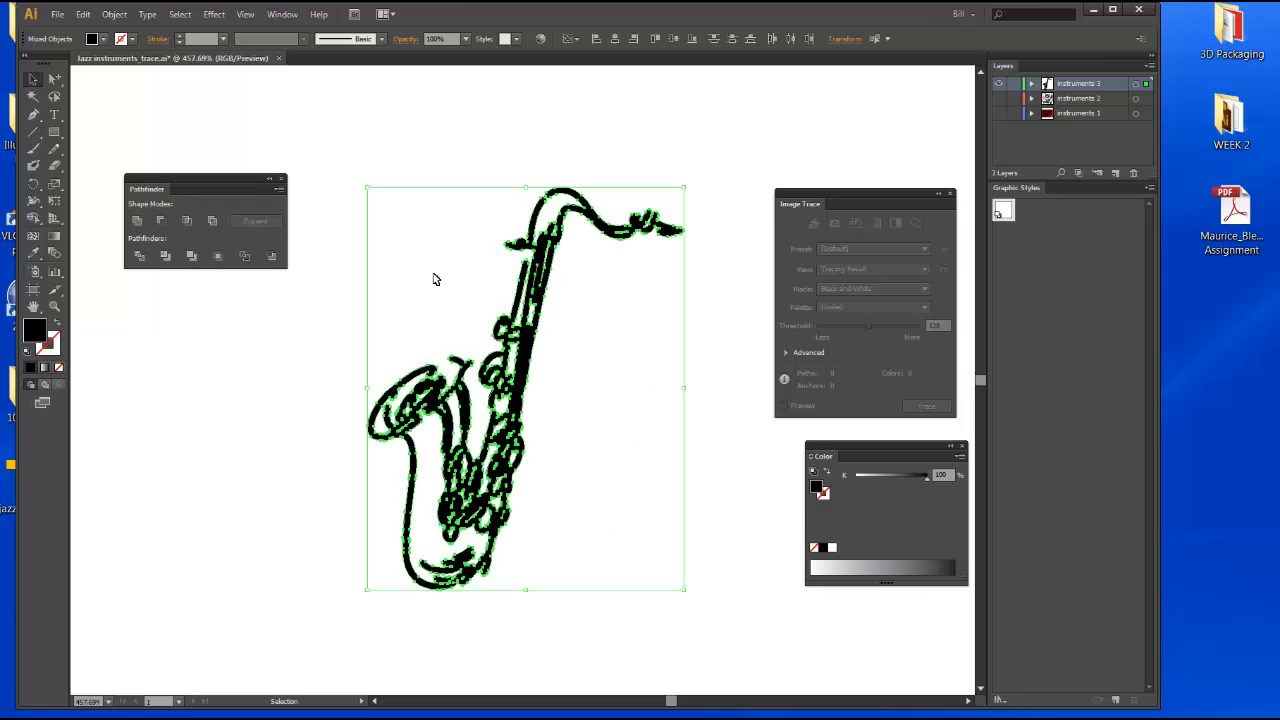
left_click(344, 158)
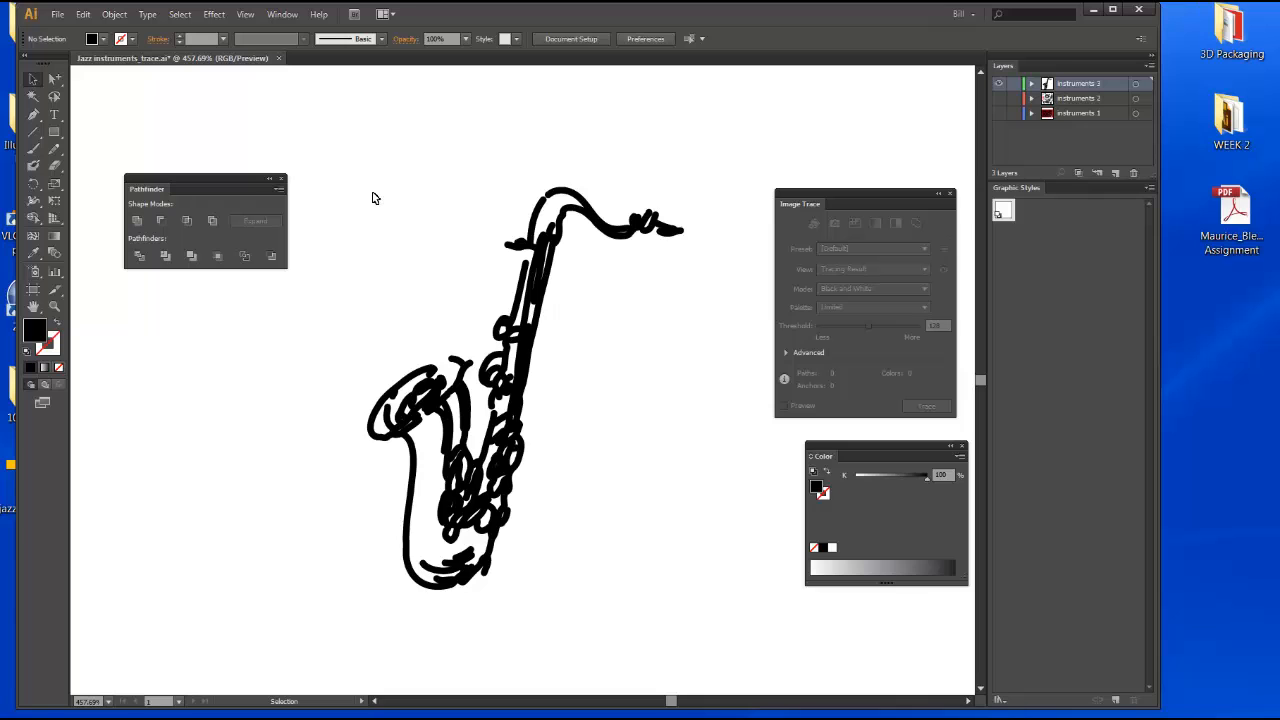
left_click(114, 14)
mouse_move(157, 328)
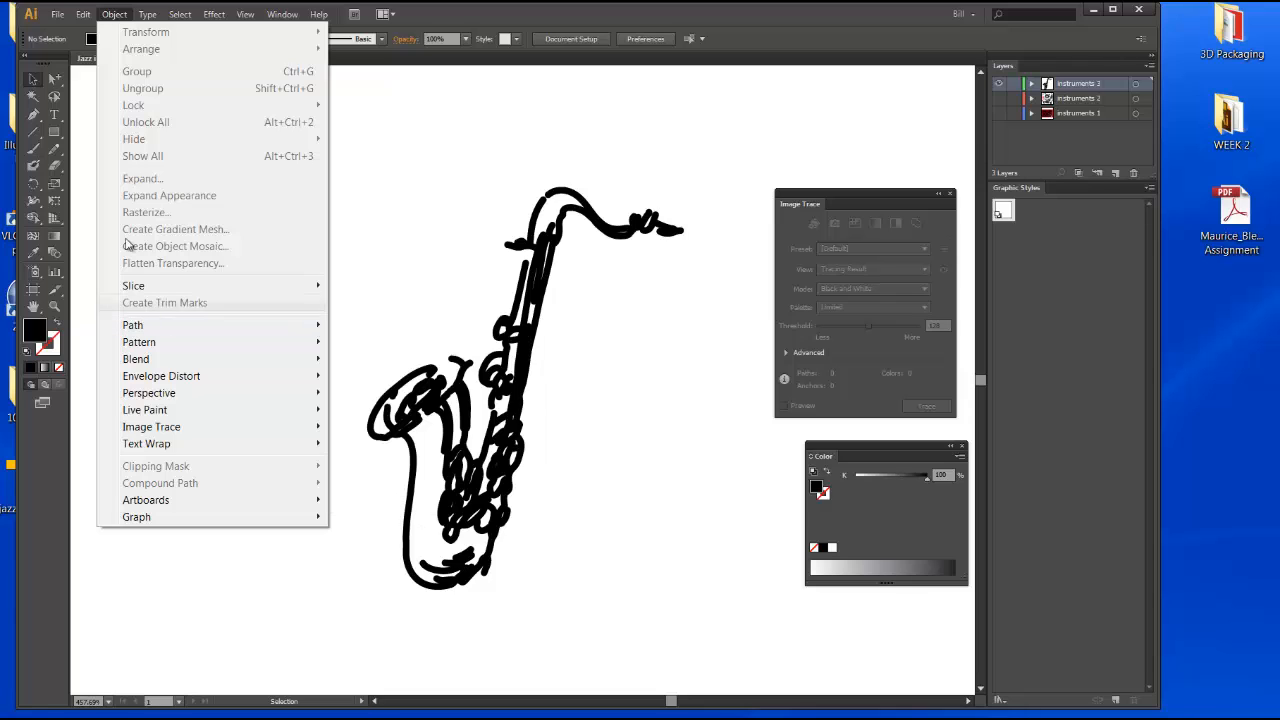
mouse_move(171, 427)
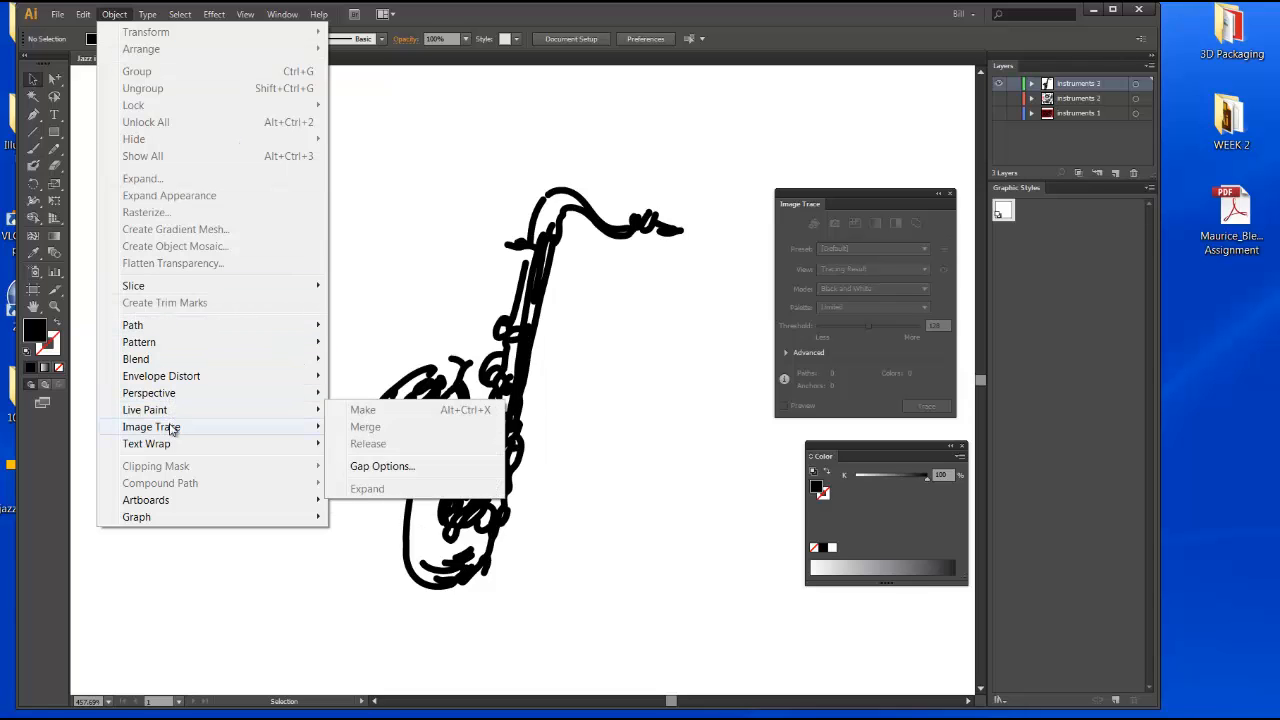